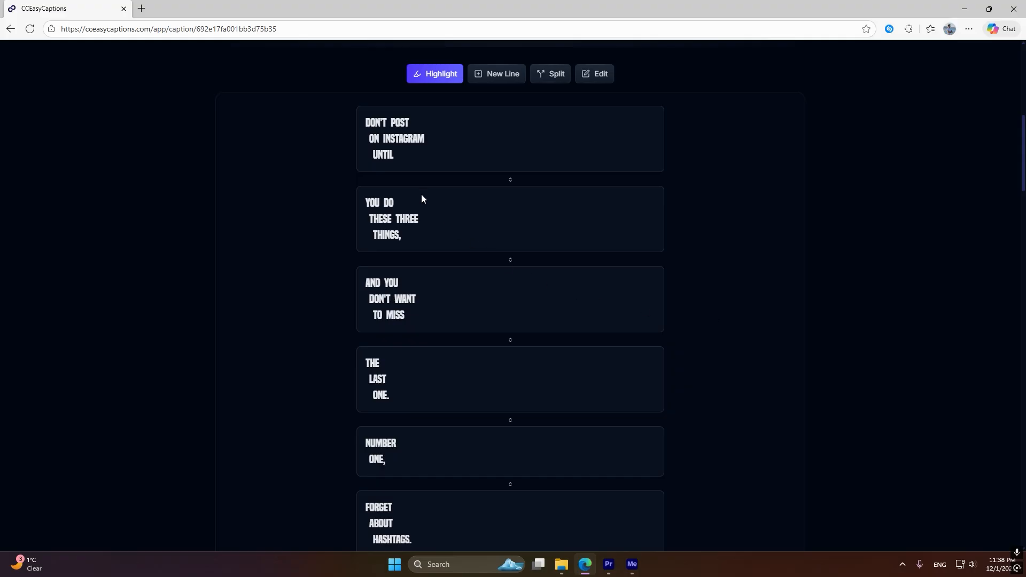
Highlight the words INSTAGRAM, THESE and THREE in the first two caption blocks
{"action": "left_click", "coordinate": [407, 140]}
{"action": "left_click", "coordinate": [384, 221]}
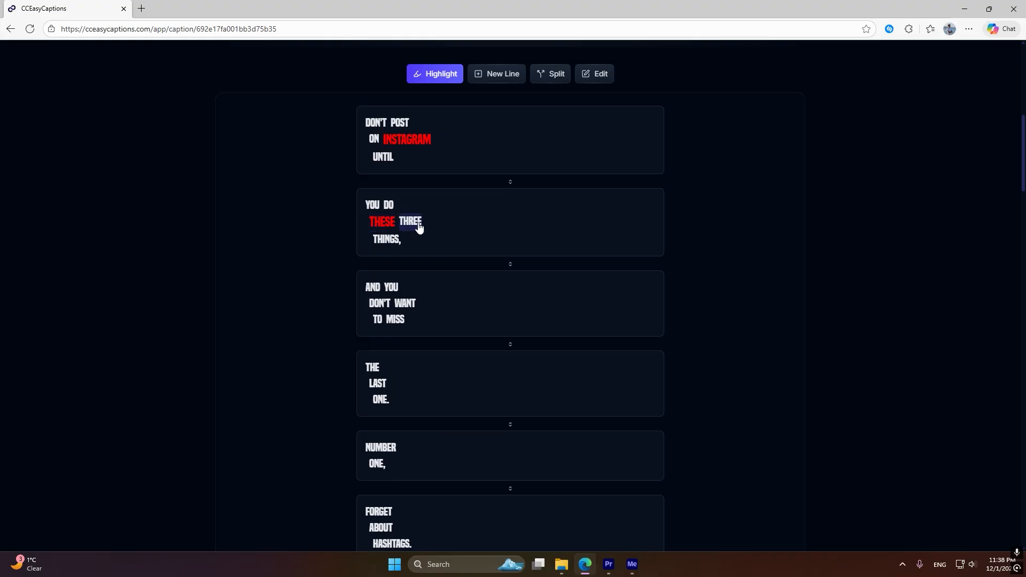
{"action": "left_click", "coordinate": [410, 222]}
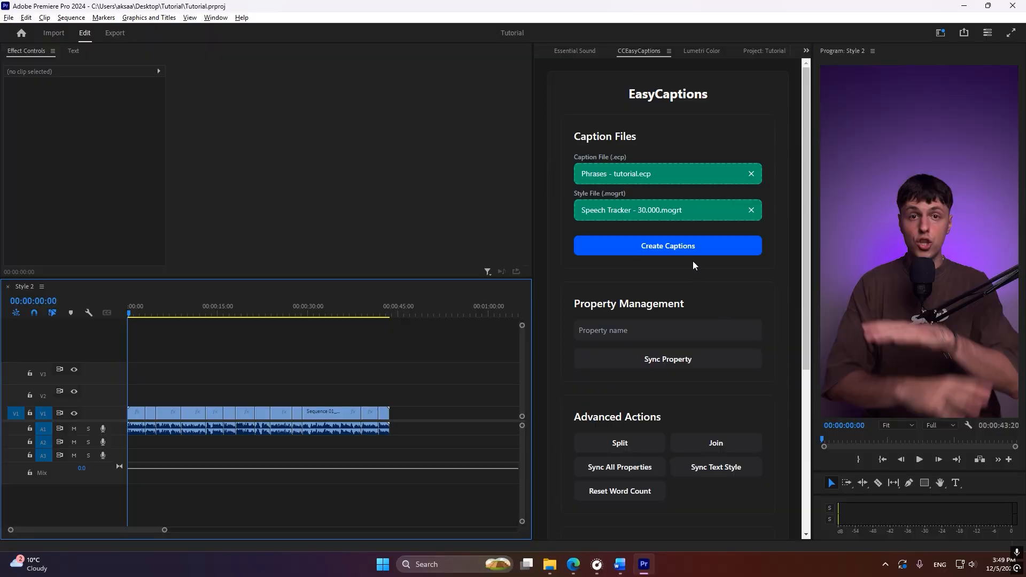
In Premiere Pro, create the captions from Phrases - tutorial.ecp with the Speech Tracker - 30.000.mogrt style in EasyCaptions
{"action": "left_click", "coordinate": [687, 246]}
{"action": "left_click", "coordinate": [687, 245]}
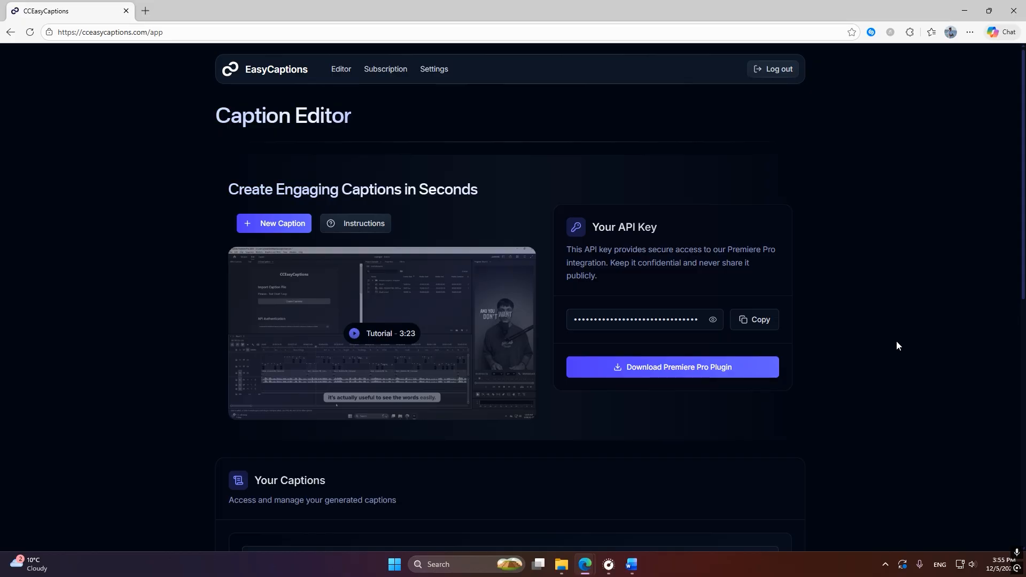
On the EasyCaptions website, open the ZXPInstaller site from the plugin instructions and download the Premiere Pro plugin
{"action": "left_click", "coordinate": [736, 362]}
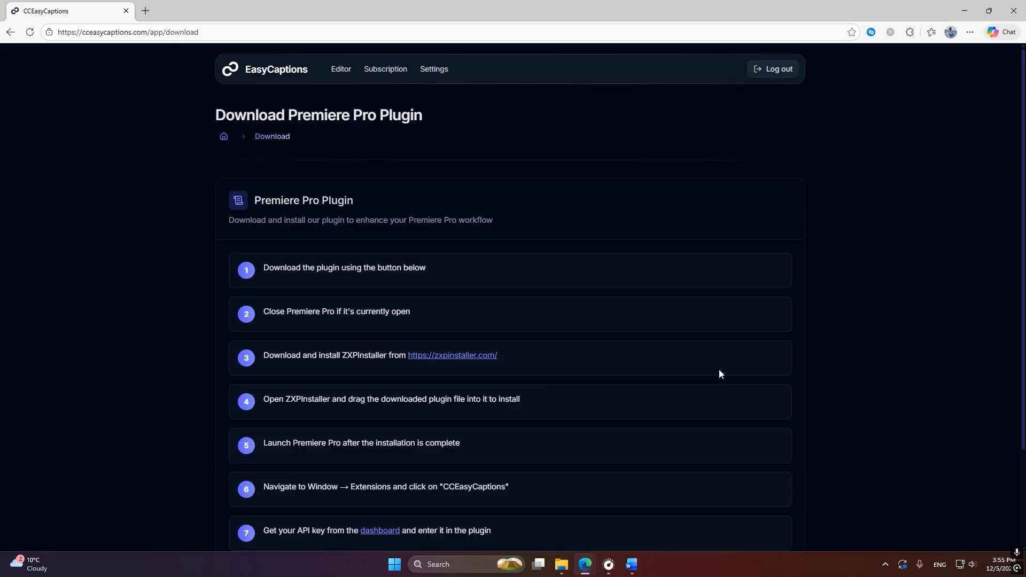
{"action": "left_click", "coordinate": [459, 357]}
{"action": "key", "text": "ctrl+shift+Tab"}
{"action": "scroll", "coordinate": [850, 305], "scroll_direction": "down", "scroll_amount": 3}
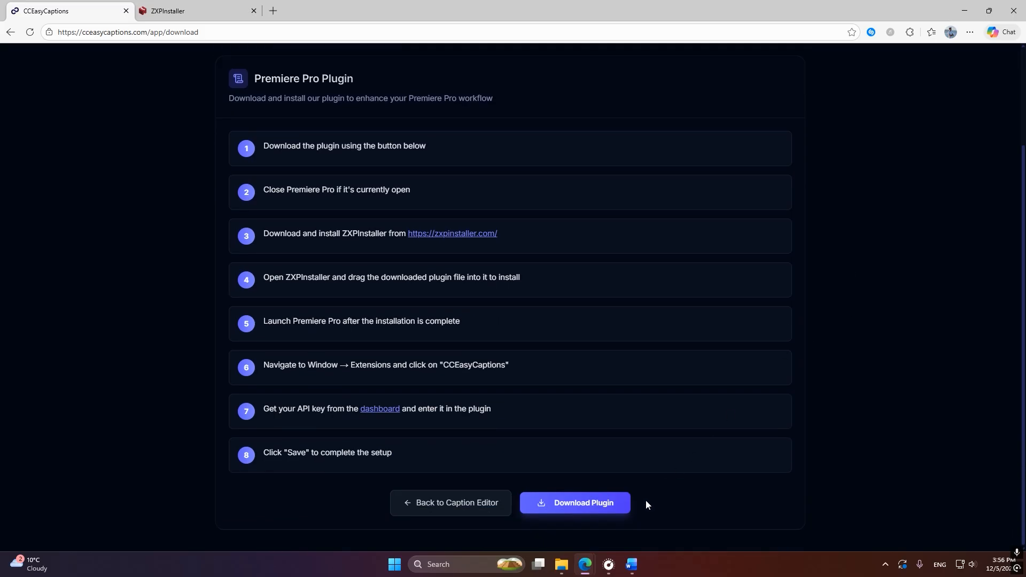
{"action": "left_click", "coordinate": [584, 511]}
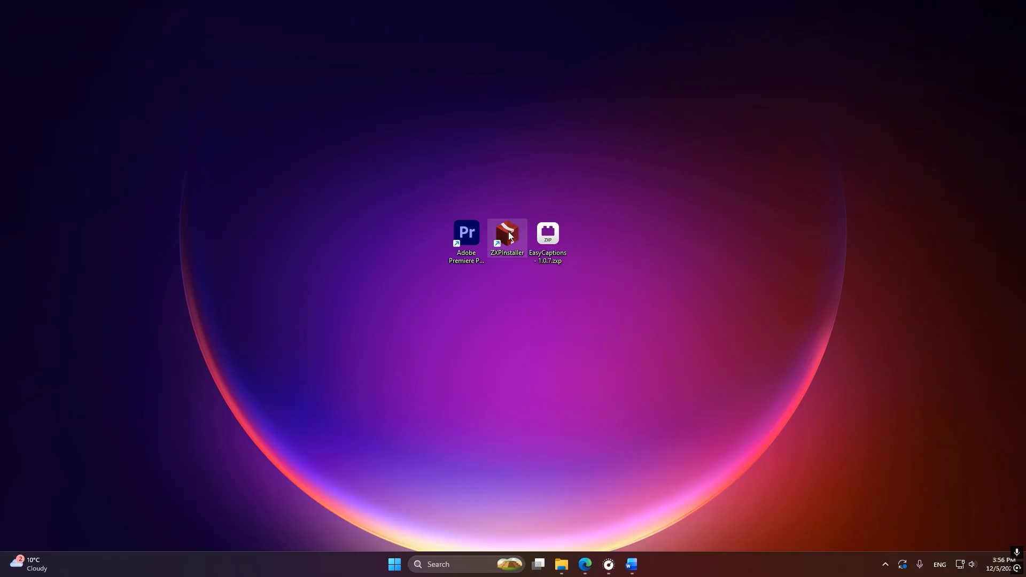
Launch ZXPInstaller from the desktop and load the EasyCaptions 1.0.7 plugin file into it for installation
{"action": "double_click", "coordinate": [509, 235]}
{"action": "left_click_drag", "start_coordinate": [546, 235], "coordinate": [262, 237]}
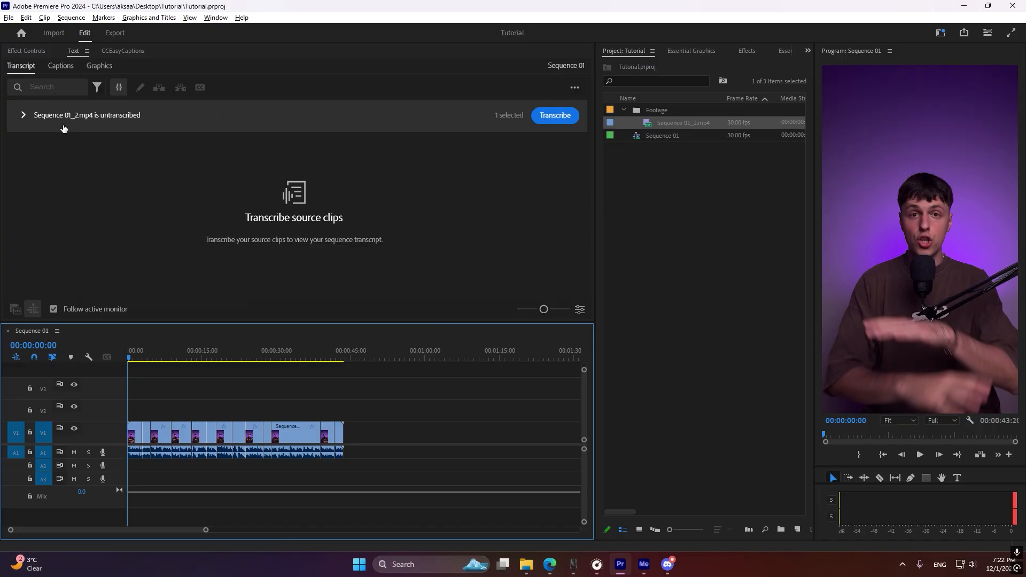
In Premiere Pro, bring up the transcript view and transcribe the source clip Sequence 01_2.mp4
{"action": "left_click", "coordinate": [214, 19]}
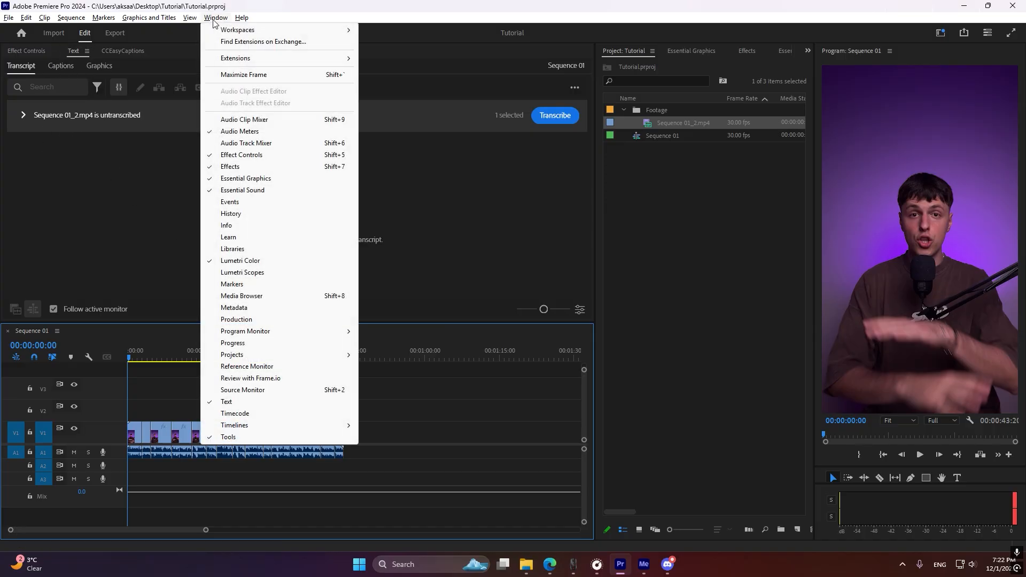
{"action": "left_click", "coordinate": [227, 403]}
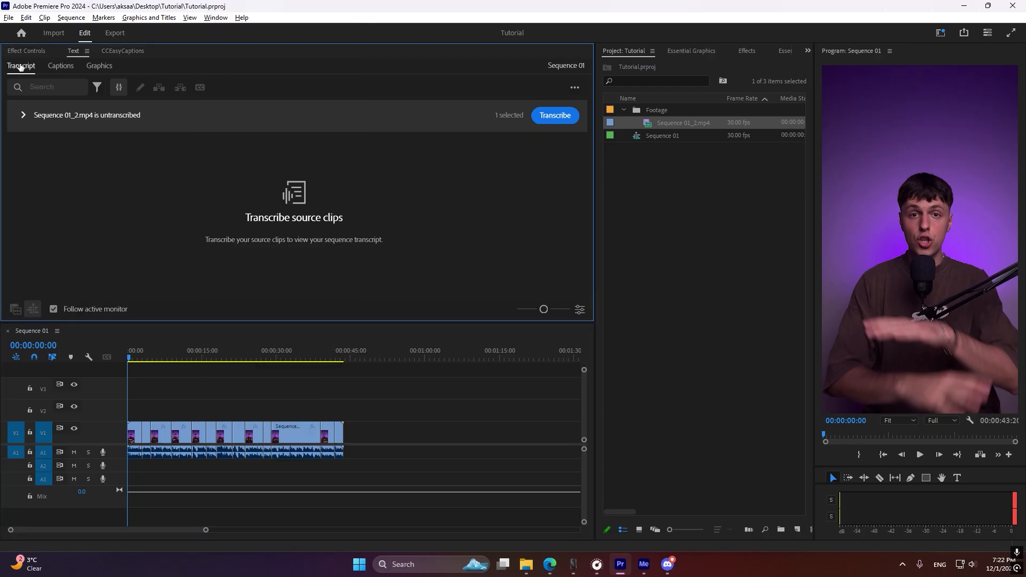
{"action": "left_click", "coordinate": [551, 117]}
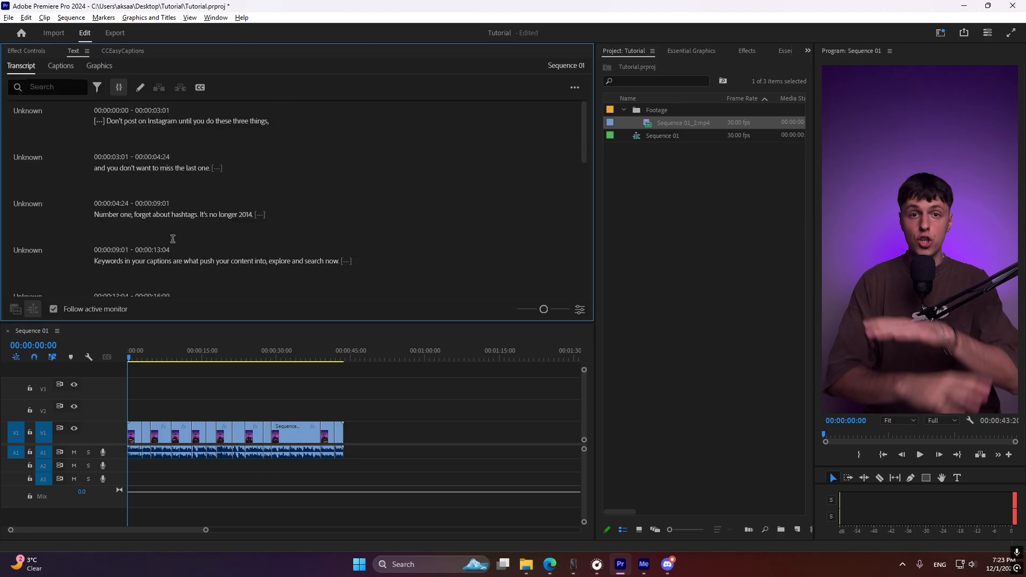
Create single-line captions from the transcript with a maximum length of 7 characters and a minimum duration of 1.2 seconds
{"action": "scroll", "coordinate": [265, 172], "scroll_direction": "down", "scroll_amount": 3}
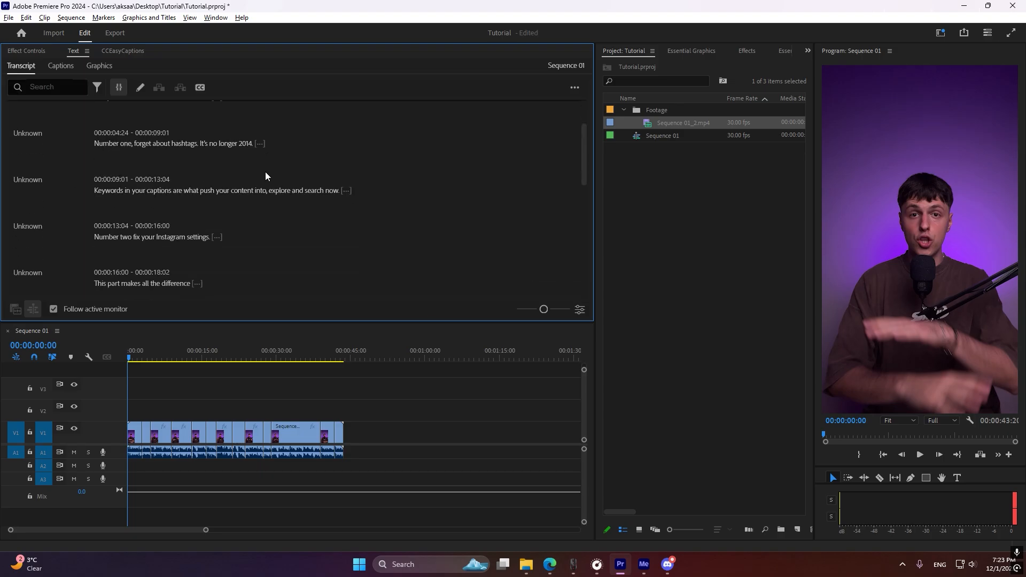
{"action": "scroll", "coordinate": [266, 176], "scroll_direction": "down", "scroll_amount": 4}
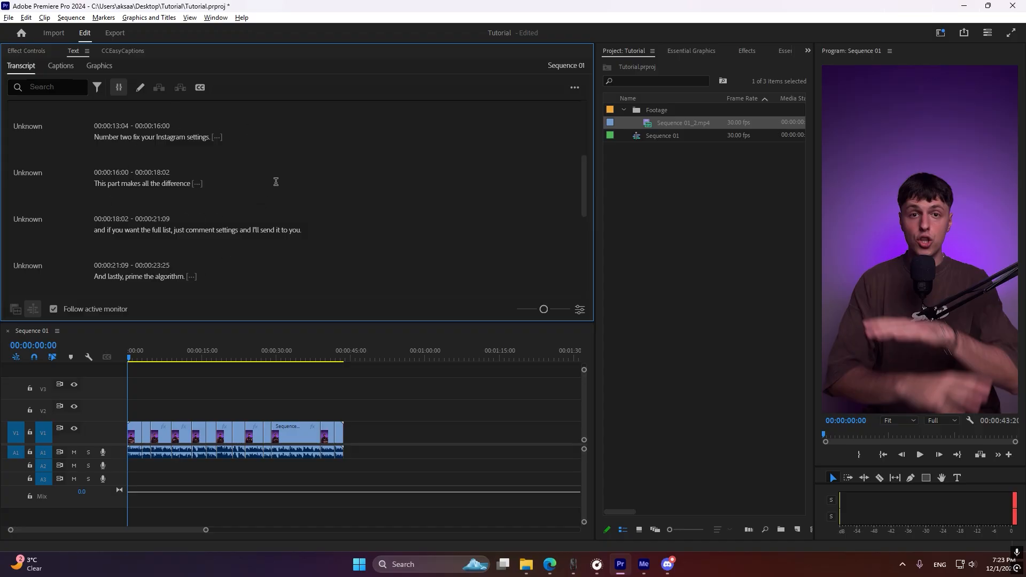
{"action": "left_click", "coordinate": [201, 90]}
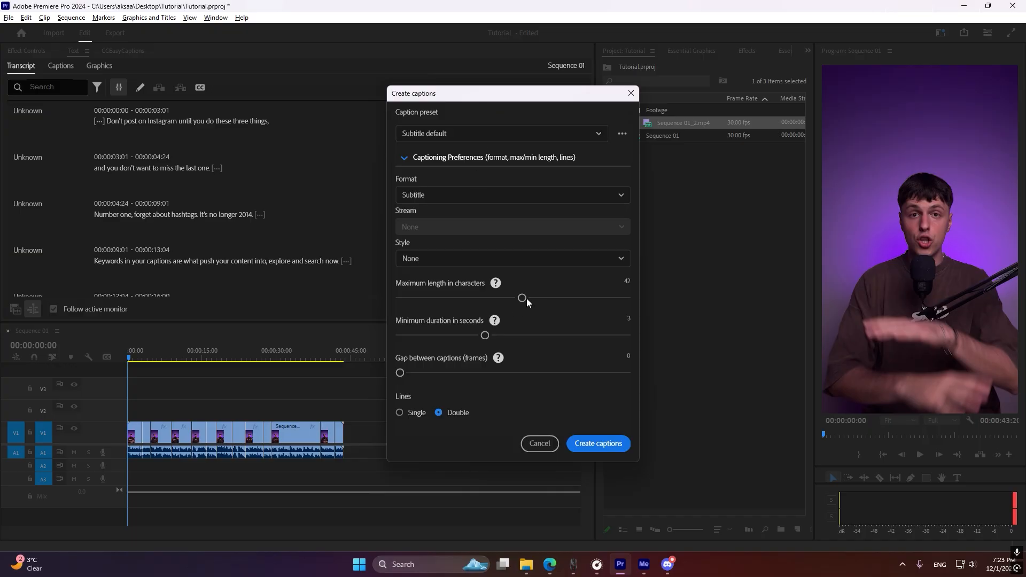
{"action": "left_click_drag", "start_coordinate": [523, 296], "coordinate": [393, 299]}
{"action": "left_click_drag", "start_coordinate": [485, 336], "coordinate": [400, 334]}
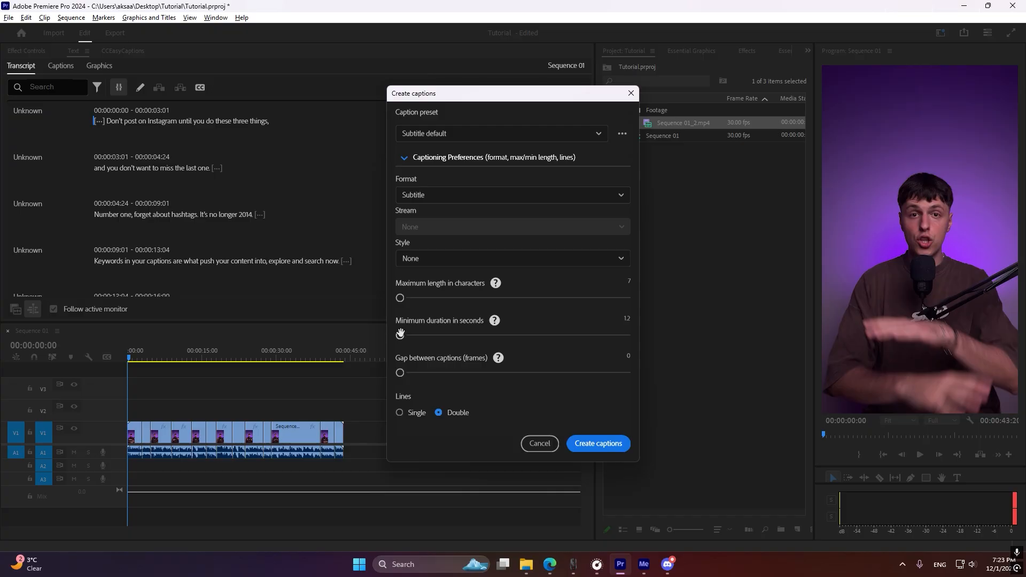
{"action": "left_click", "coordinate": [400, 412]}
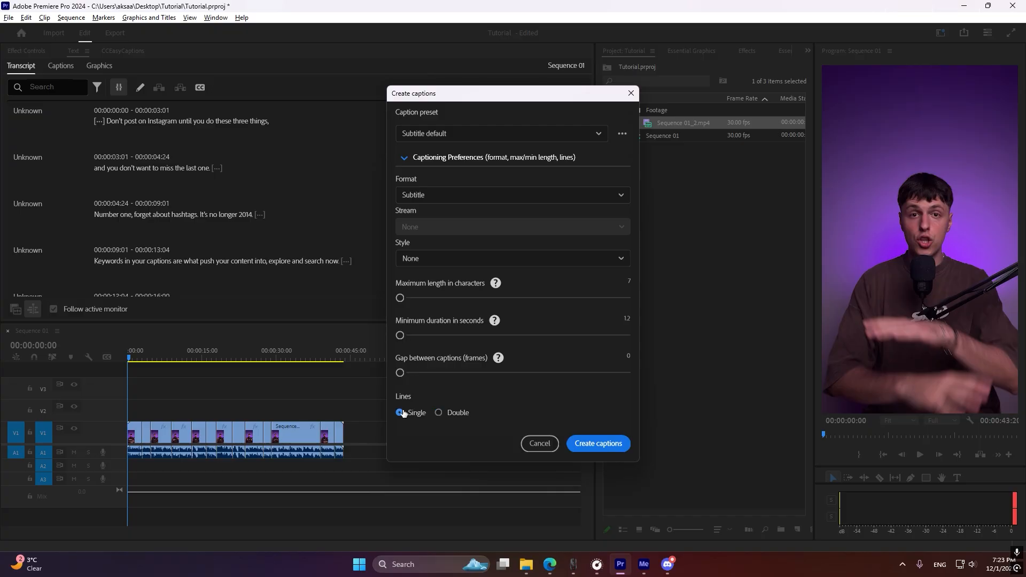
{"action": "left_click", "coordinate": [599, 443]}
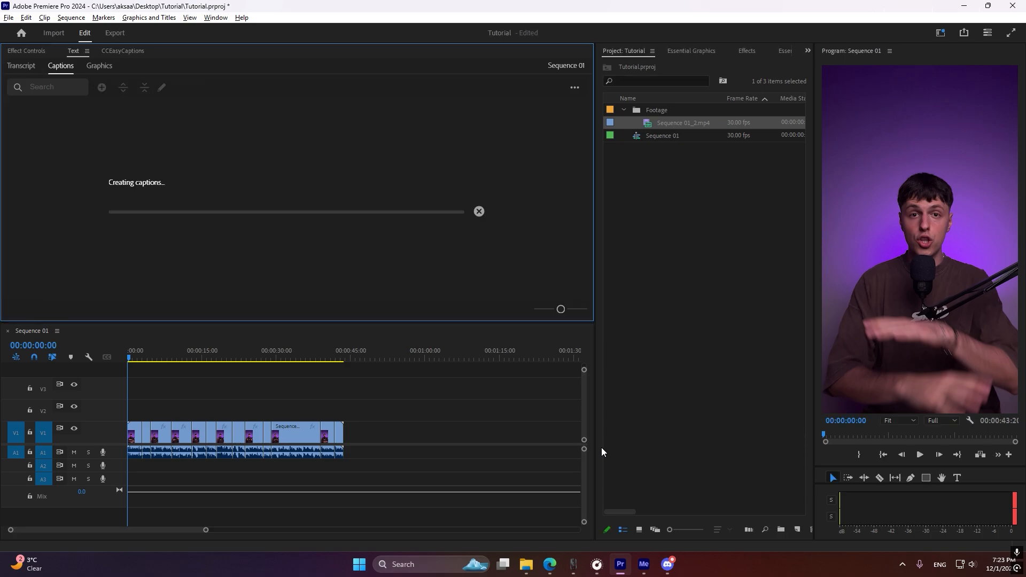
Export the generated captions as the SRT file Sequence 01.srt in the Tutorial folder
{"action": "scroll", "coordinate": [146, 384], "scroll_direction": "up", "scroll_amount": 6}
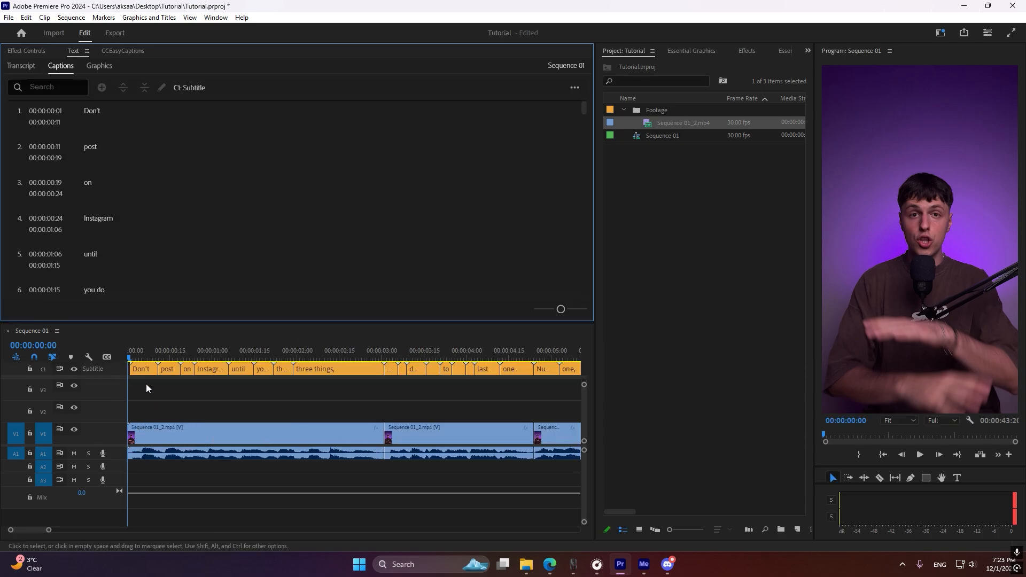
{"action": "scroll", "coordinate": [293, 391], "scroll_direction": "down", "scroll_amount": 3}
{"action": "scroll", "coordinate": [293, 390], "scroll_direction": "down", "scroll_amount": 10}
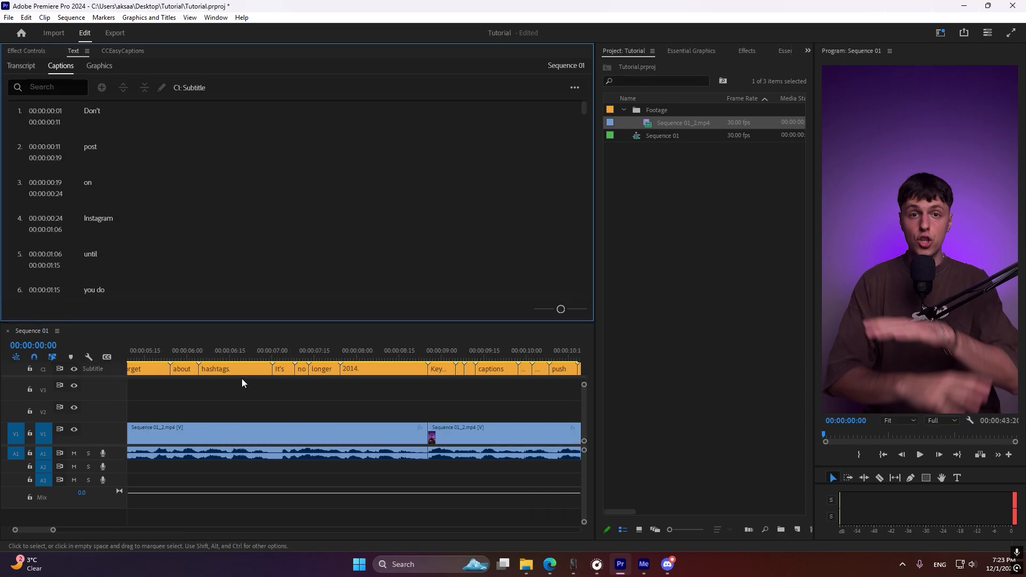
{"action": "scroll", "coordinate": [317, 381], "scroll_direction": "down", "scroll_amount": 8}
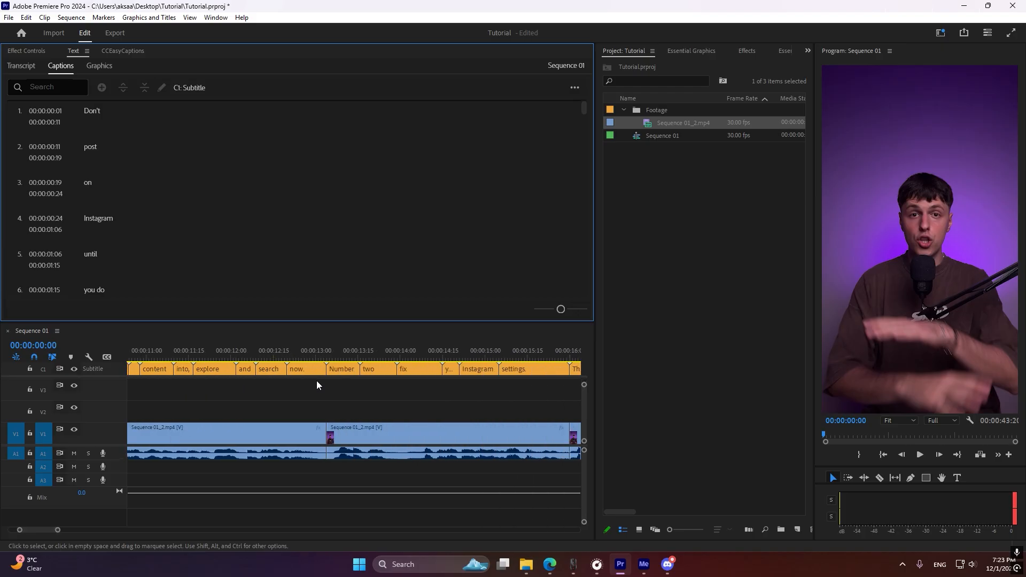
{"action": "scroll", "coordinate": [316, 385], "scroll_direction": "down", "scroll_amount": 3}
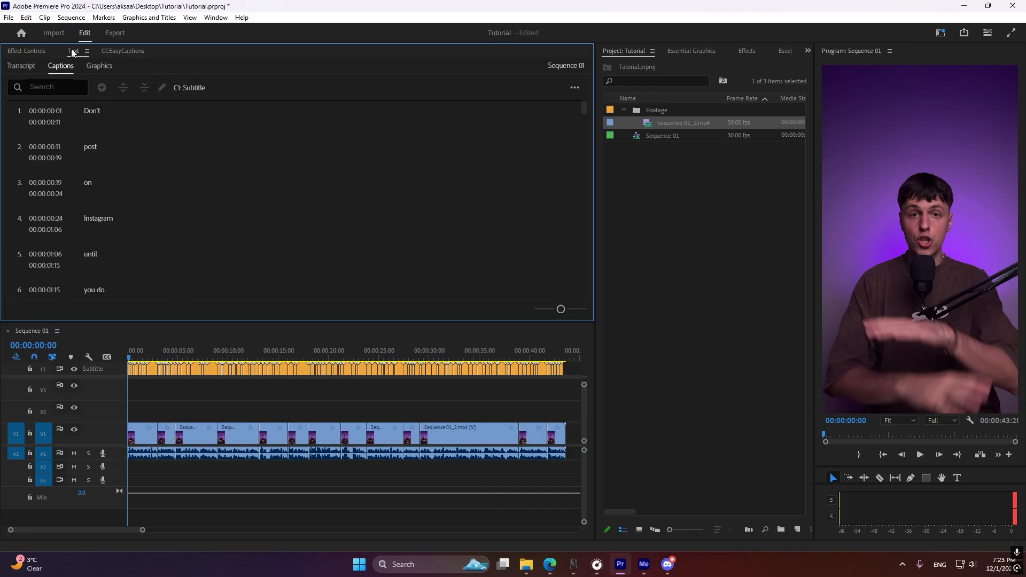
{"action": "left_click", "coordinate": [575, 89]}
{"action": "mouse_move", "coordinate": [535, 141]}
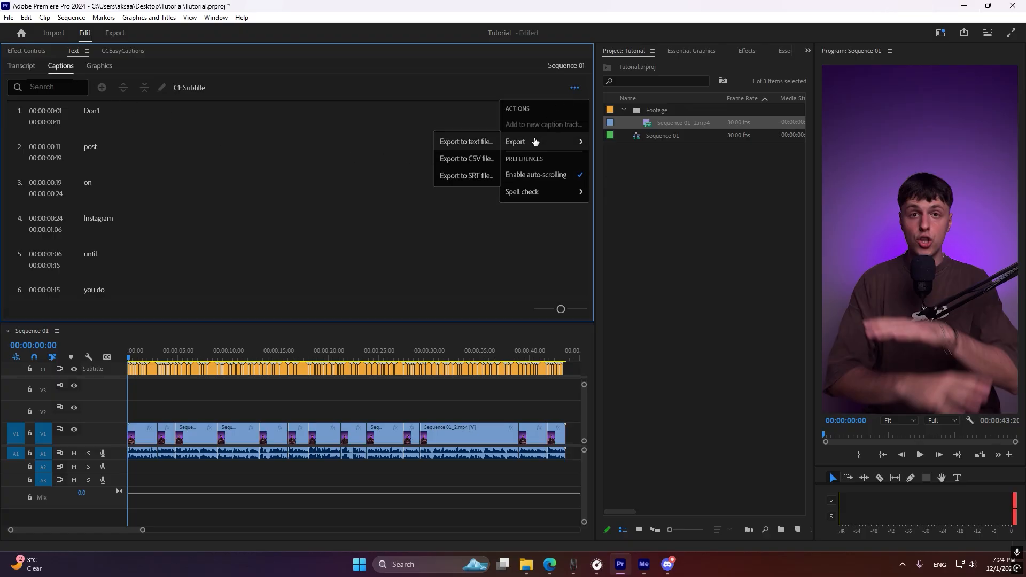
{"action": "left_click", "coordinate": [462, 177]}
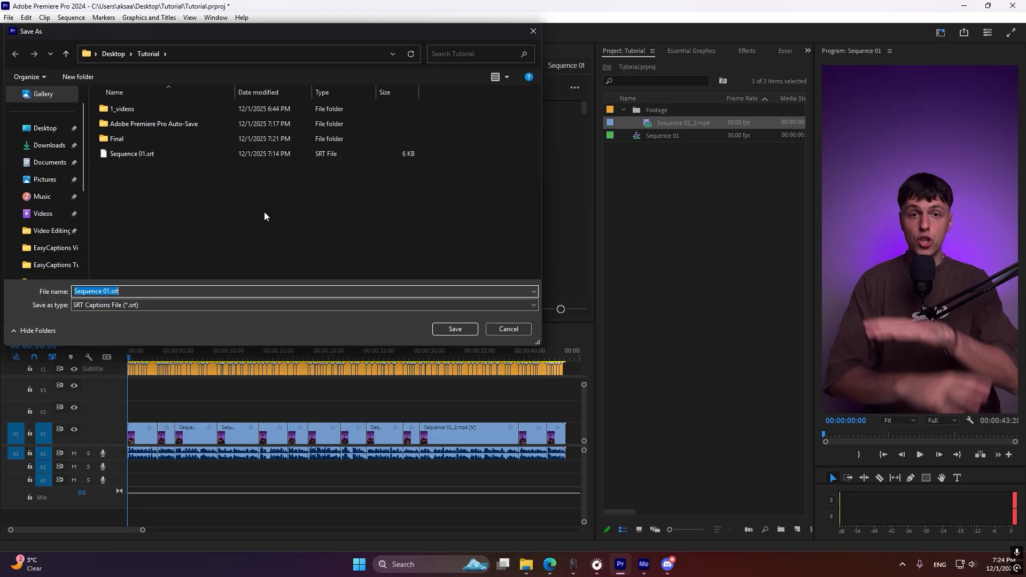
{"action": "left_click", "coordinate": [458, 330]}
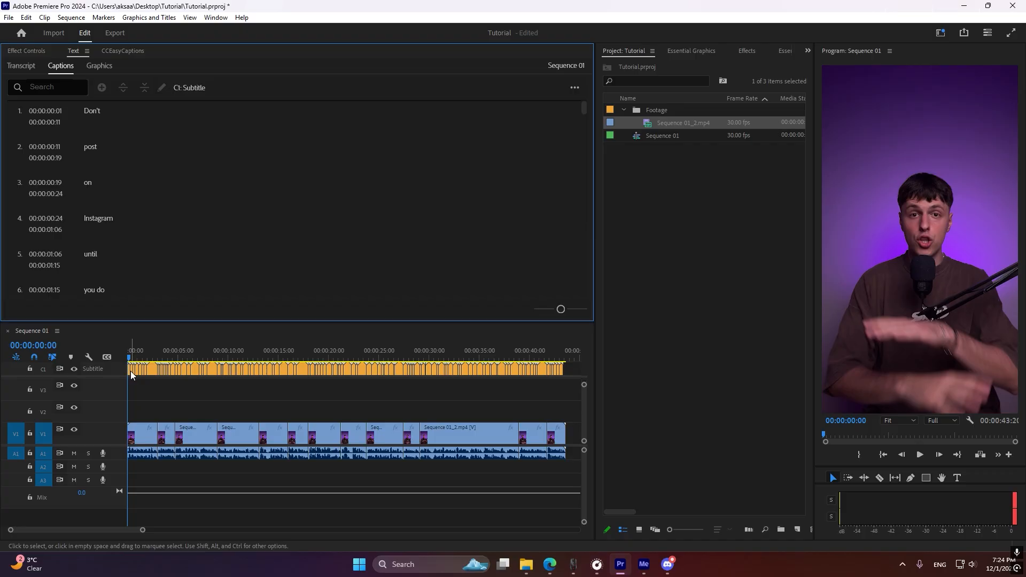
Turn off the visibility of the Subtitle caption track in the Sequence 01 timeline
{"action": "left_click", "coordinate": [73, 369]}
{"action": "scroll", "coordinate": [224, 387], "scroll_direction": "up", "scroll_amount": 4}
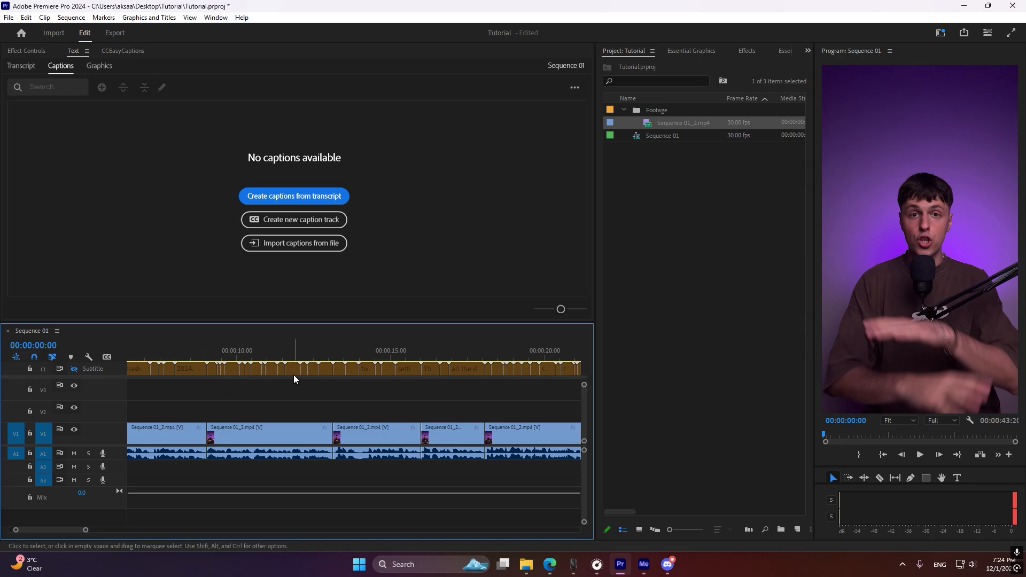
{"action": "scroll", "coordinate": [293, 375], "scroll_direction": "up", "scroll_amount": 2}
{"action": "scroll", "coordinate": [292, 375], "scroll_direction": "up", "scroll_amount": 2}
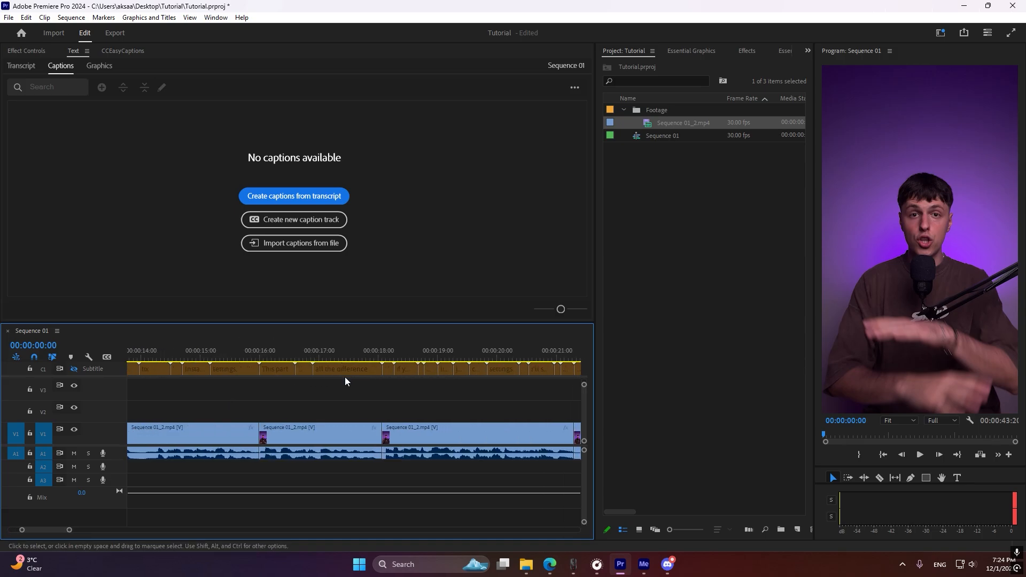
{"action": "scroll", "coordinate": [345, 377], "scroll_direction": "down", "scroll_amount": 5}
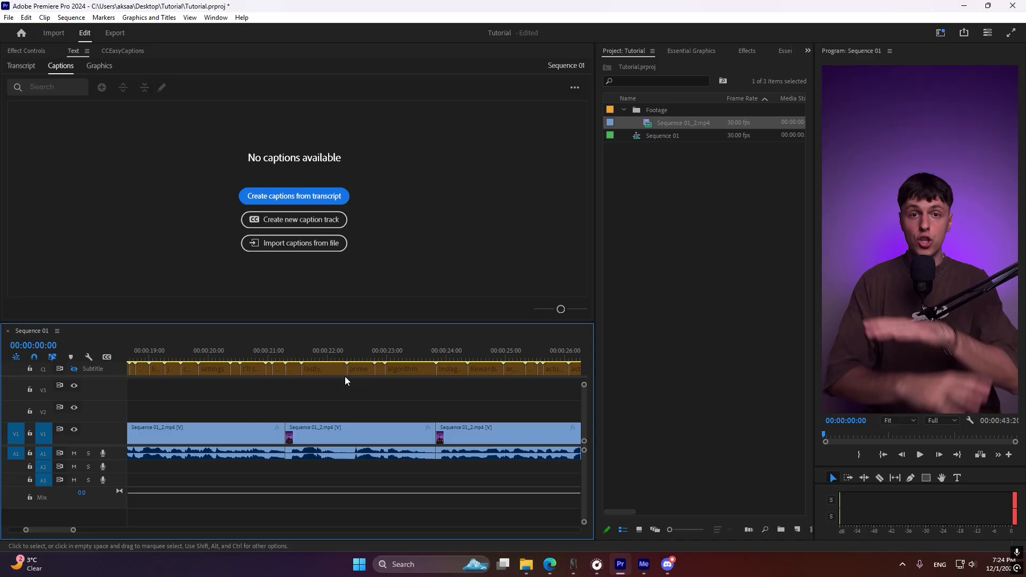
{"action": "scroll", "coordinate": [344, 376], "scroll_direction": "down", "scroll_amount": 2}
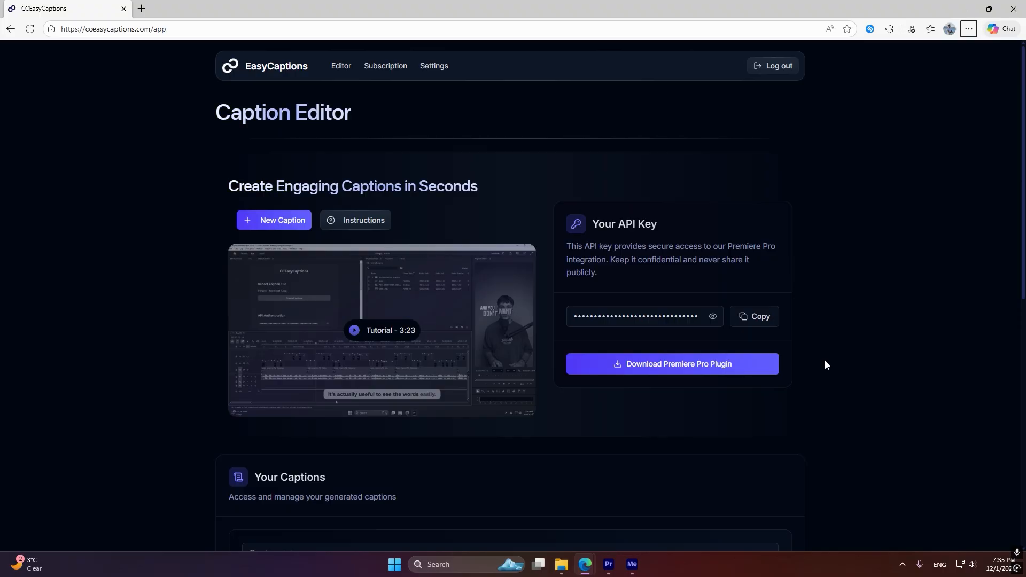
In the EasyCaptions web editor, start a new caption using the Manual input method
{"action": "left_click", "coordinate": [276, 223]}
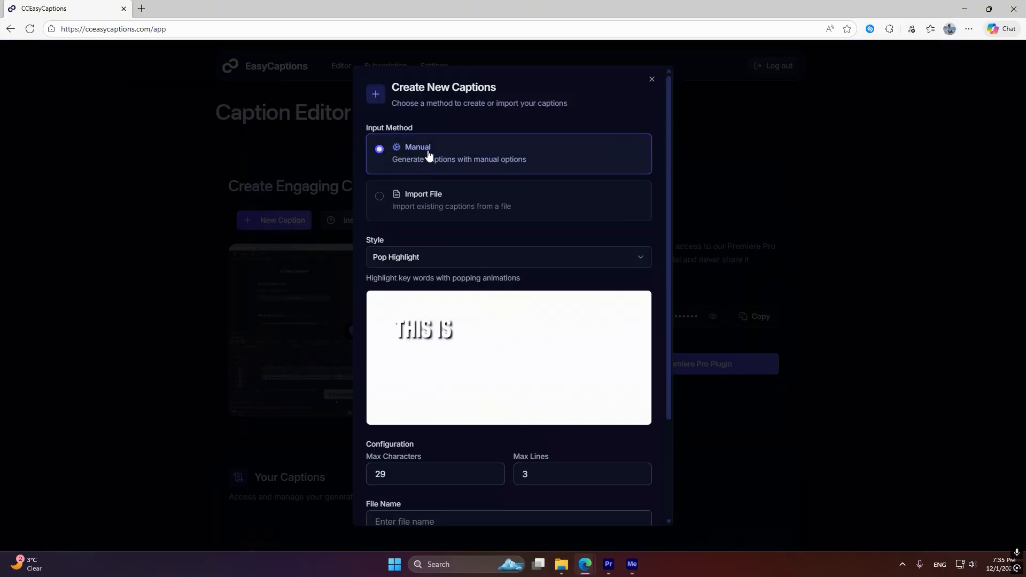
{"action": "left_click", "coordinate": [422, 207]}
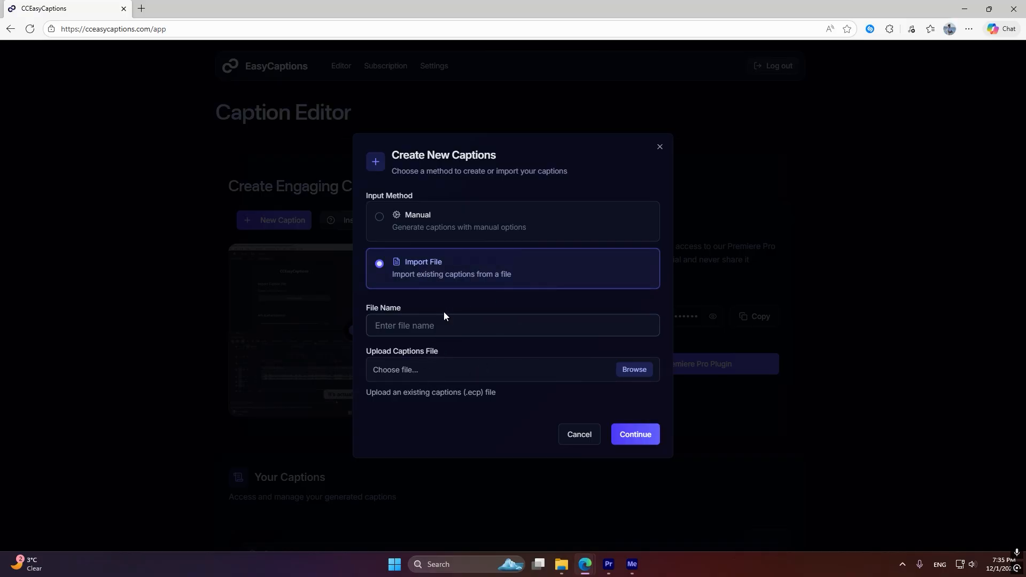
{"action": "left_click", "coordinate": [444, 235]}
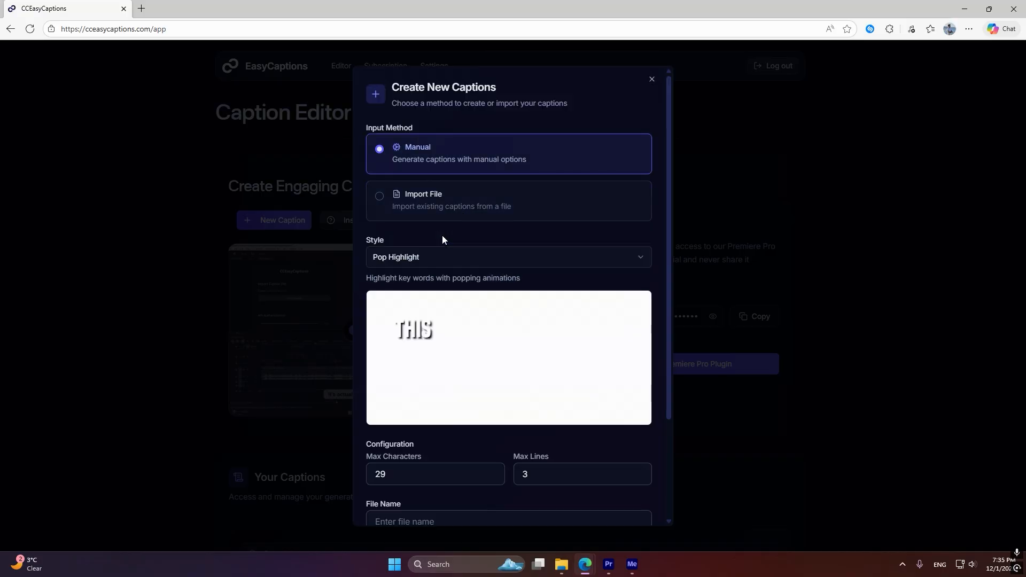
Preview the Hormozi caption style and return to the Pop Highlight style
{"action": "left_click", "coordinate": [413, 256]}
{"action": "left_click", "coordinate": [405, 301]}
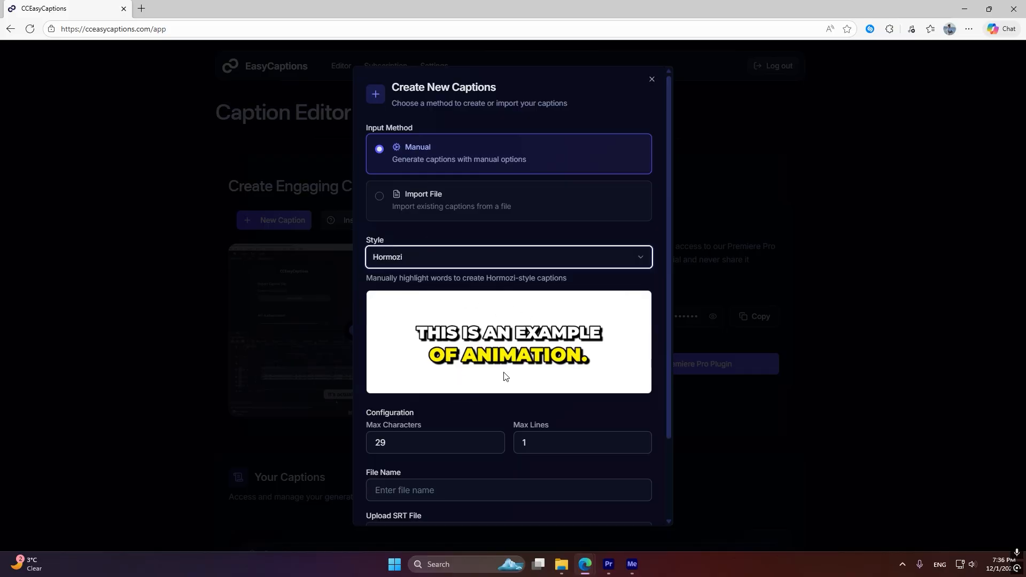
{"action": "left_click", "coordinate": [434, 262]}
{"action": "left_click", "coordinate": [421, 281]}
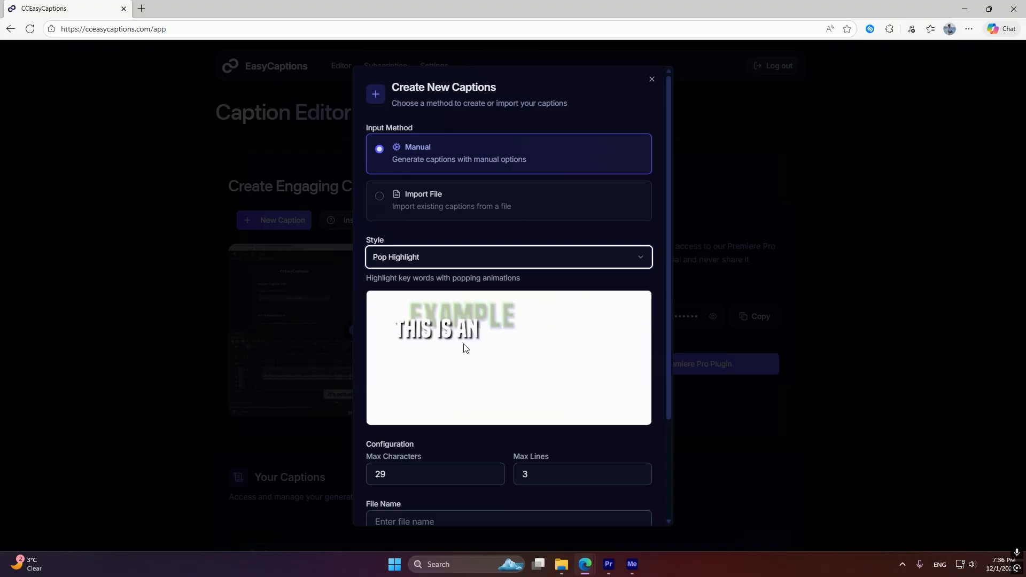
Set the maximum characters to 29 and name the new caption file Test
{"action": "scroll", "coordinate": [482, 331], "scroll_direction": "down", "scroll_amount": 3}
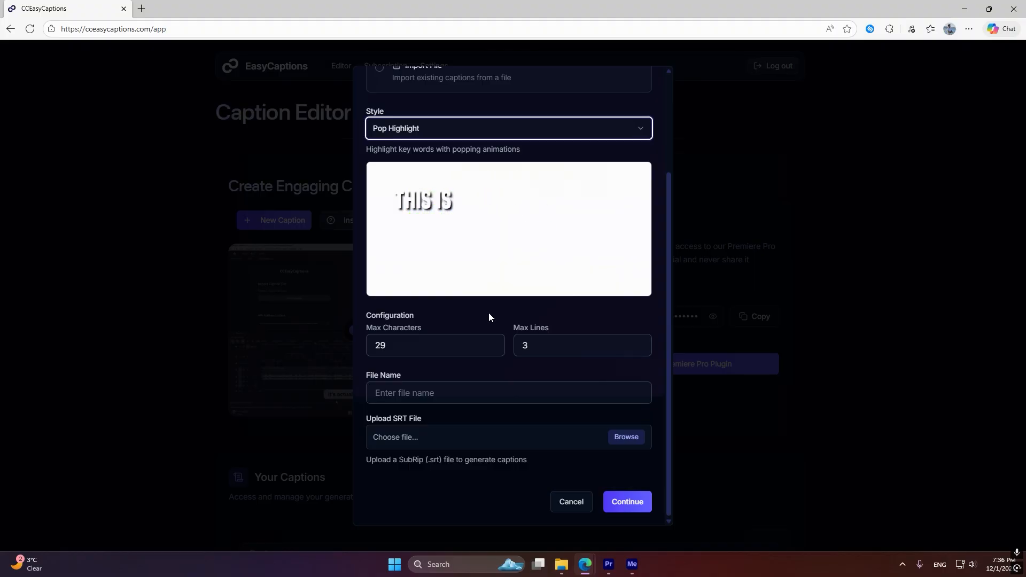
{"action": "left_click_drag", "start_coordinate": [428, 346], "coordinate": [355, 345]}
{"action": "type", "text": "60"}
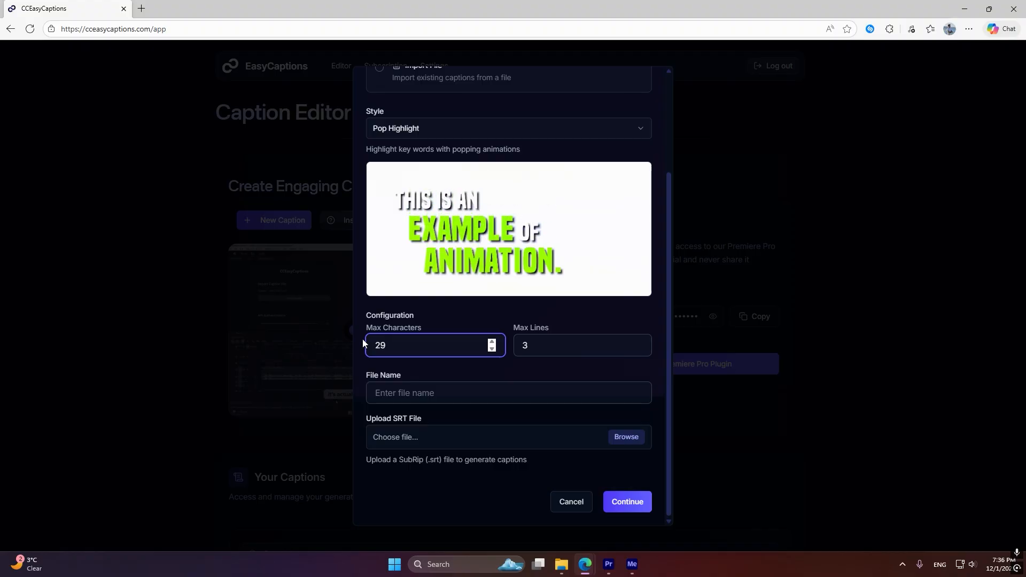
{"action": "left_click", "coordinate": [440, 400]}
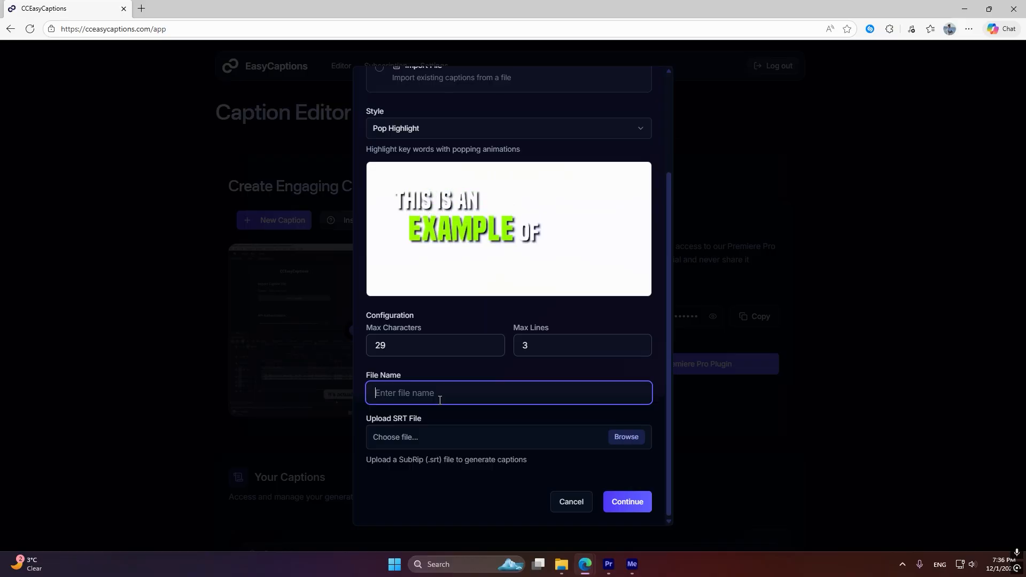
{"action": "type", "text": "Test"}
{"action": "left_click", "coordinate": [438, 380]}
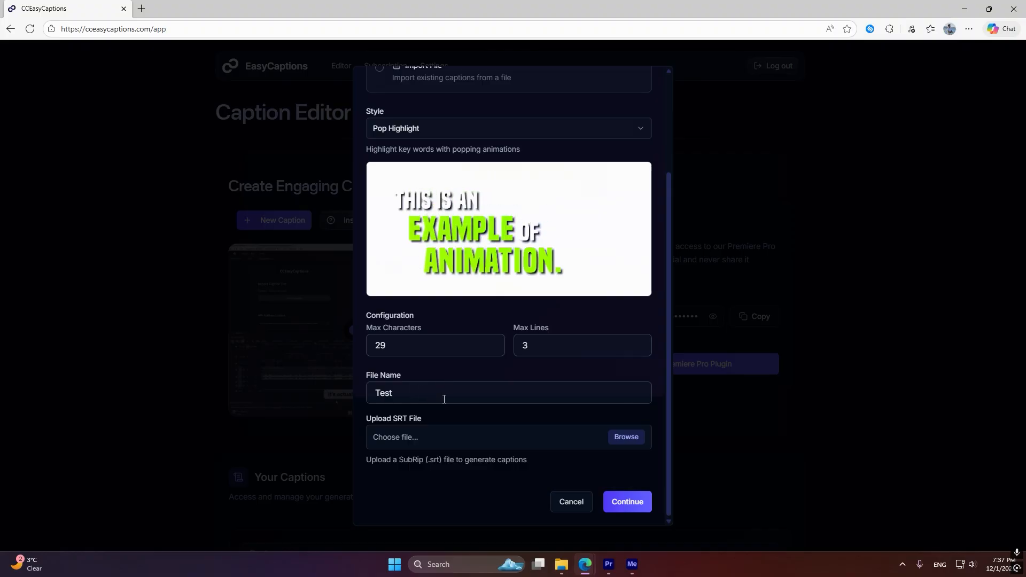
Upload Sequence 01.srt to the new caption and continue to the caption editor
{"action": "left_click", "coordinate": [620, 438]}
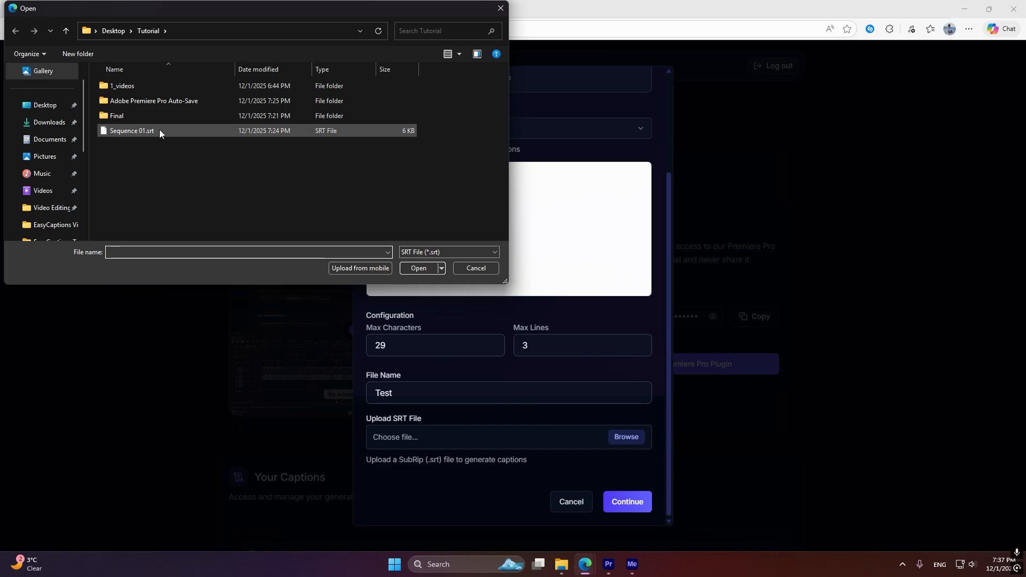
{"action": "double_click", "coordinate": [159, 130]}
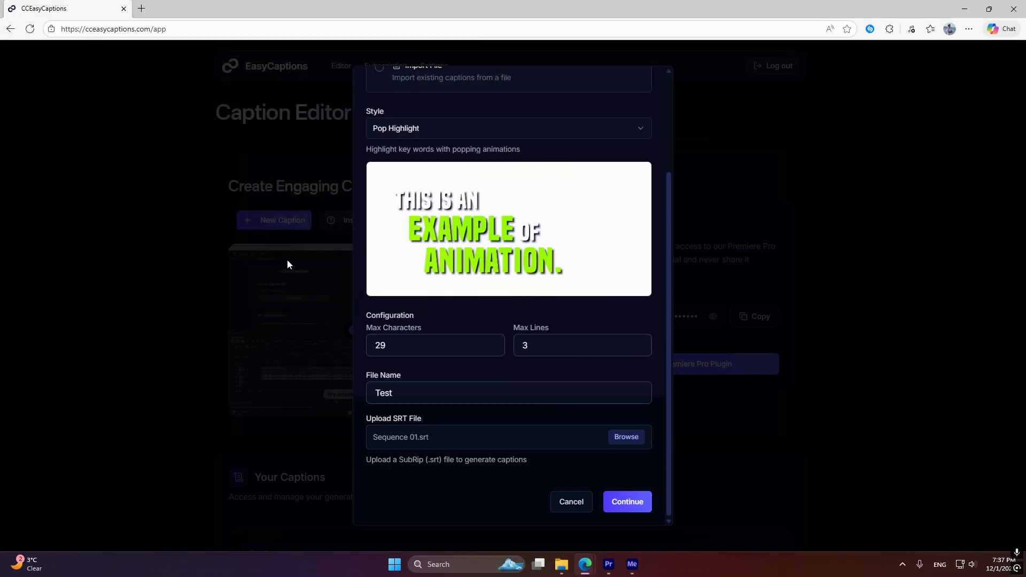
{"action": "left_click", "coordinate": [618, 505]}
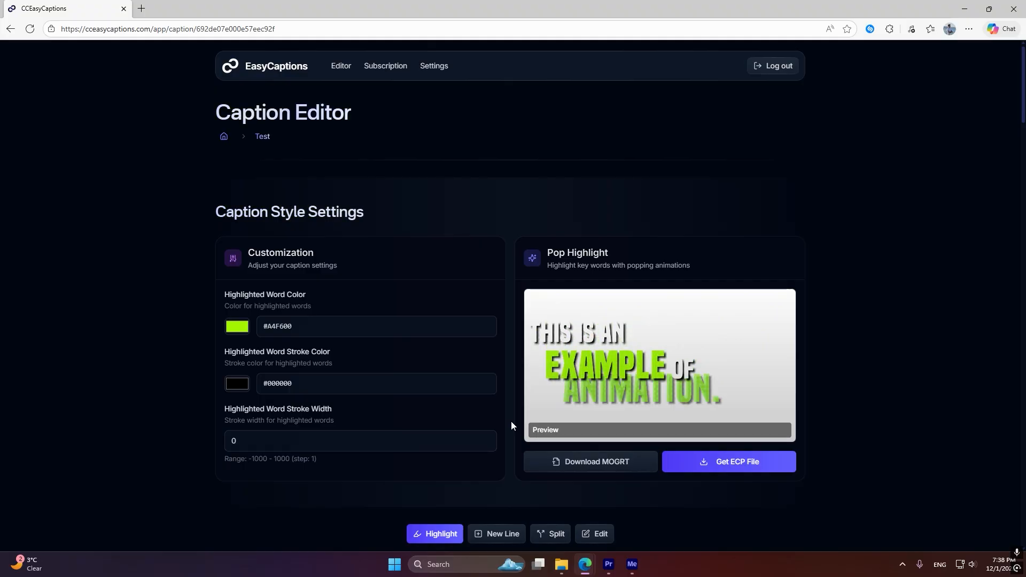
Cycle through the New Line, Split and Edit modes for the captions and return to Highlight mode
{"action": "scroll", "coordinate": [511, 425], "scroll_direction": "down", "scroll_amount": 8}
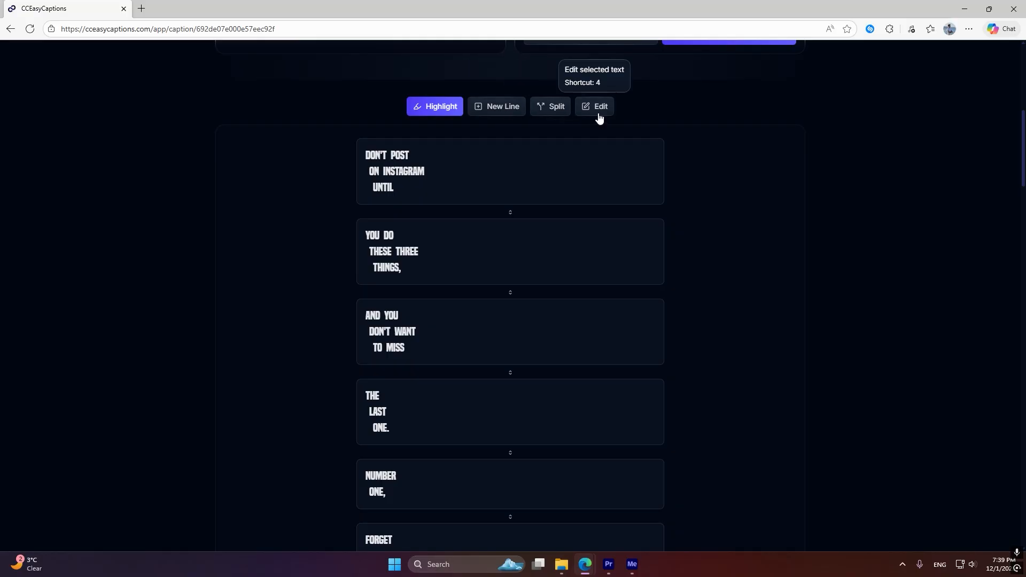
{"action": "key", "text": "2"}
{"action": "key", "text": "3"}
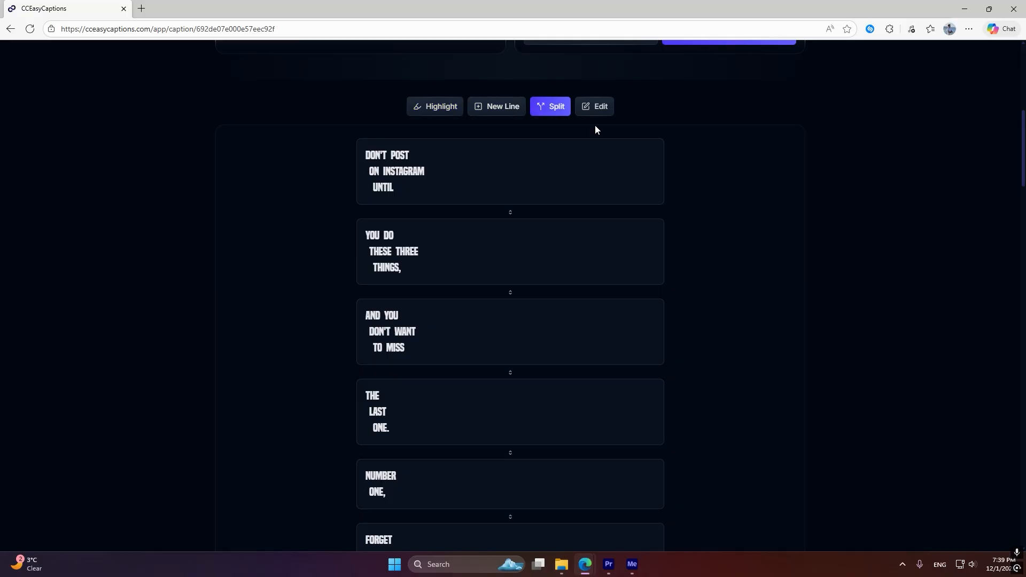
{"action": "key", "text": "4"}
{"action": "key", "text": "1"}
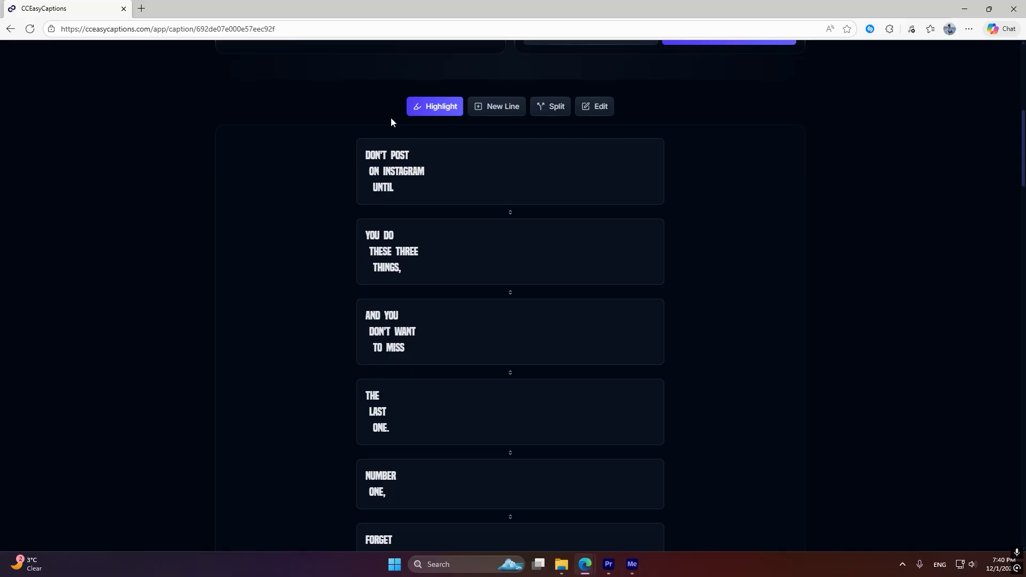
Highlight the words INSTAGRAM and THREE in the first two captions
{"action": "left_click", "coordinate": [407, 174]}
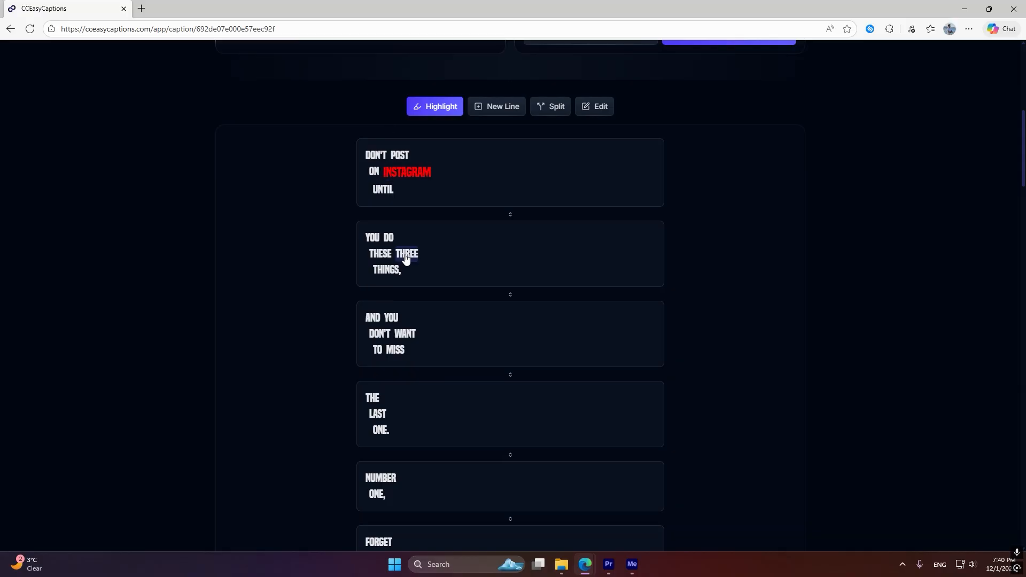
{"action": "left_click", "coordinate": [408, 253]}
Try toggling the line breaks before INSTAGRAM and UNTIL in the first caption, restoring the original lines
{"action": "left_click", "coordinate": [502, 107]}
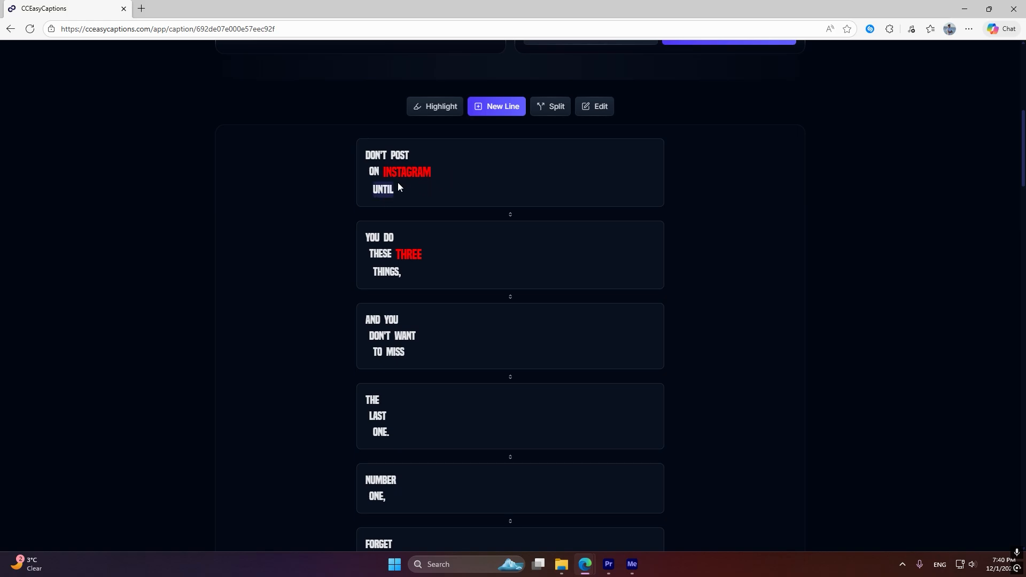
{"action": "left_click", "coordinate": [413, 174]}
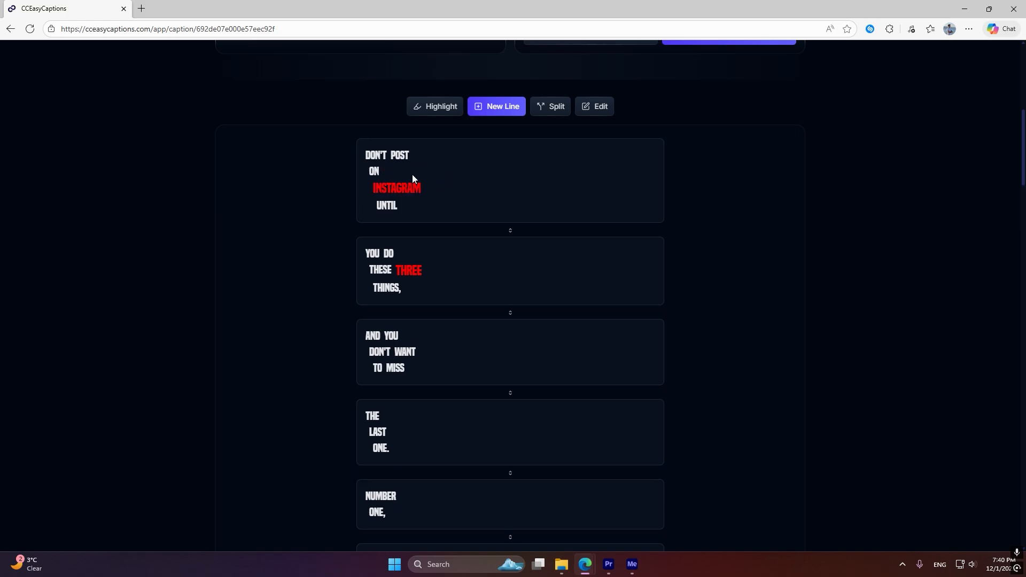
{"action": "left_click", "coordinate": [393, 190]}
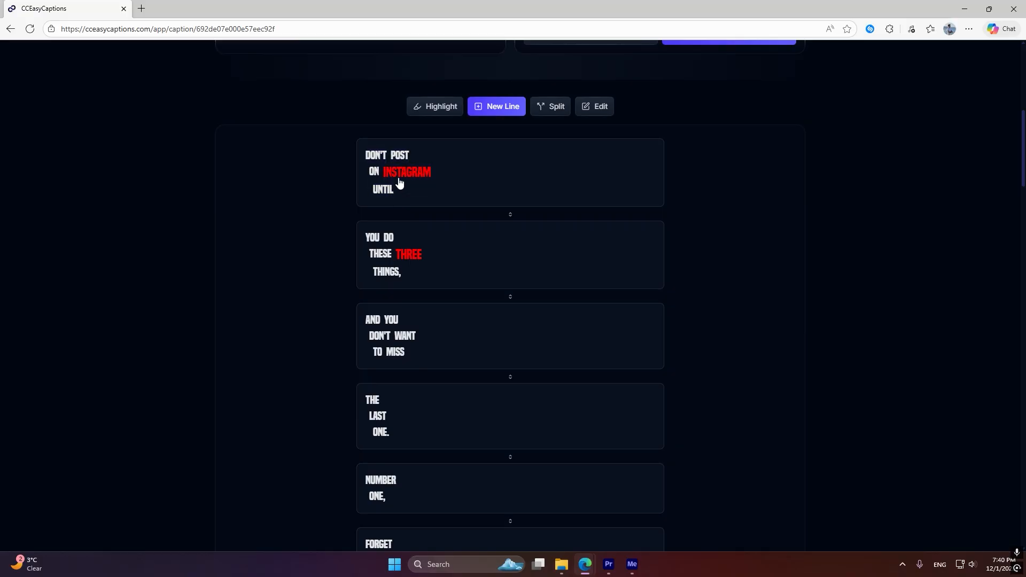
{"action": "left_click", "coordinate": [395, 189]}
{"action": "left_click", "coordinate": [405, 179]}
{"action": "left_click", "coordinate": [385, 193]}
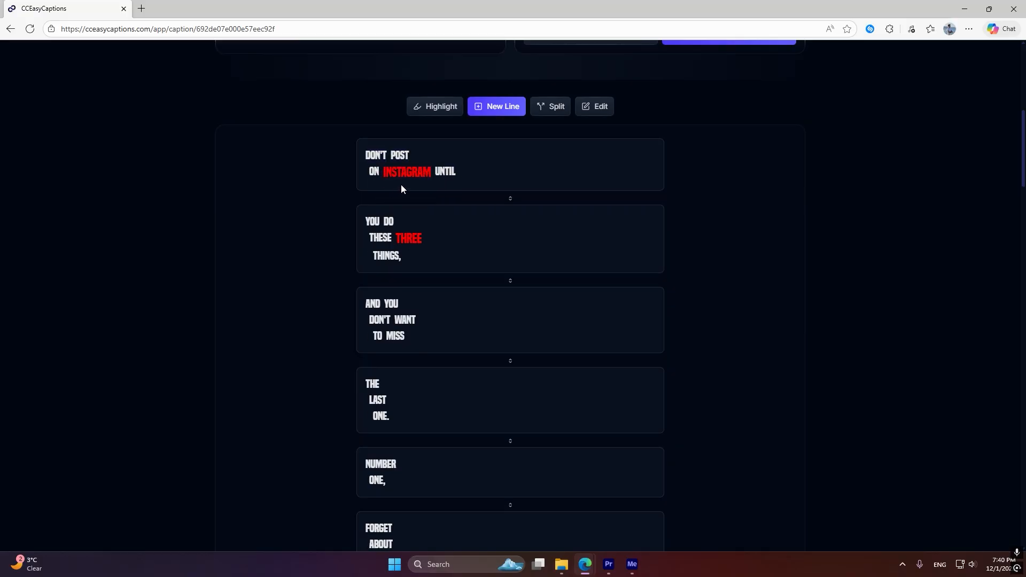
{"action": "left_click", "coordinate": [445, 171]}
Split the first caption before the word INSTAGRAM
{"action": "left_click", "coordinate": [540, 109]}
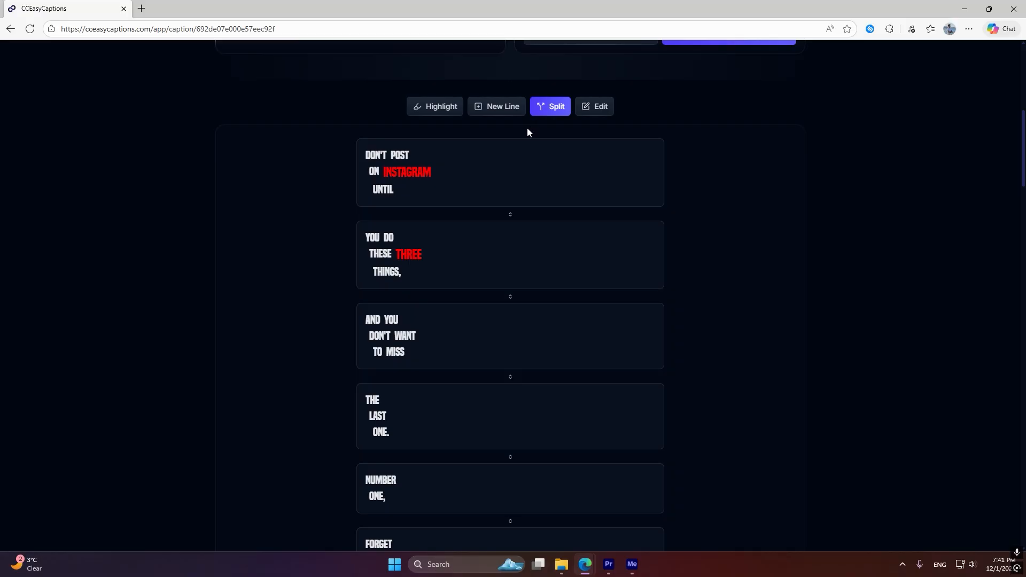
{"action": "left_click", "coordinate": [409, 172]}
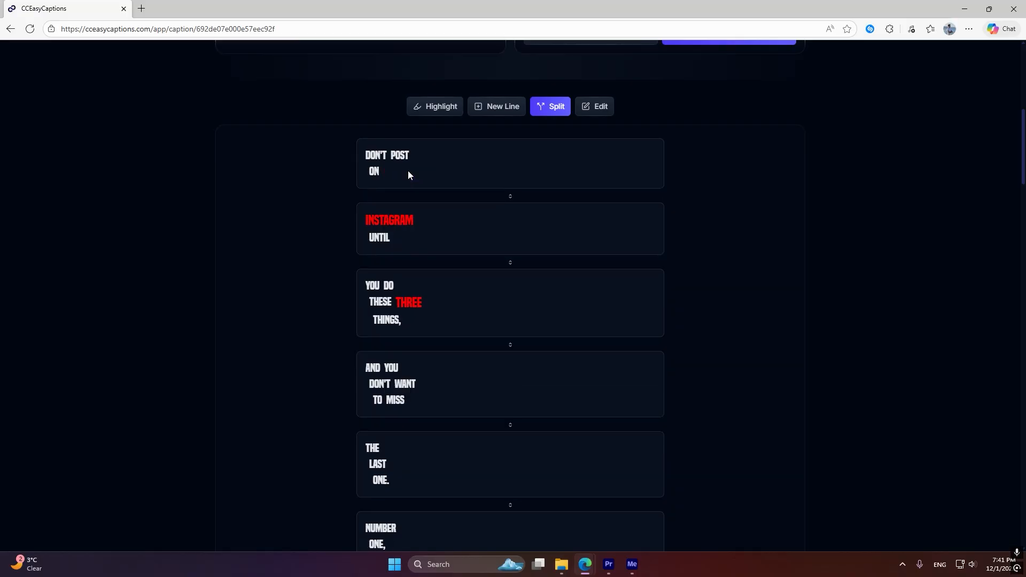
Edit the text of the word INSTAGRAM and merge its caption with the one above
{"action": "left_click", "coordinate": [598, 112]}
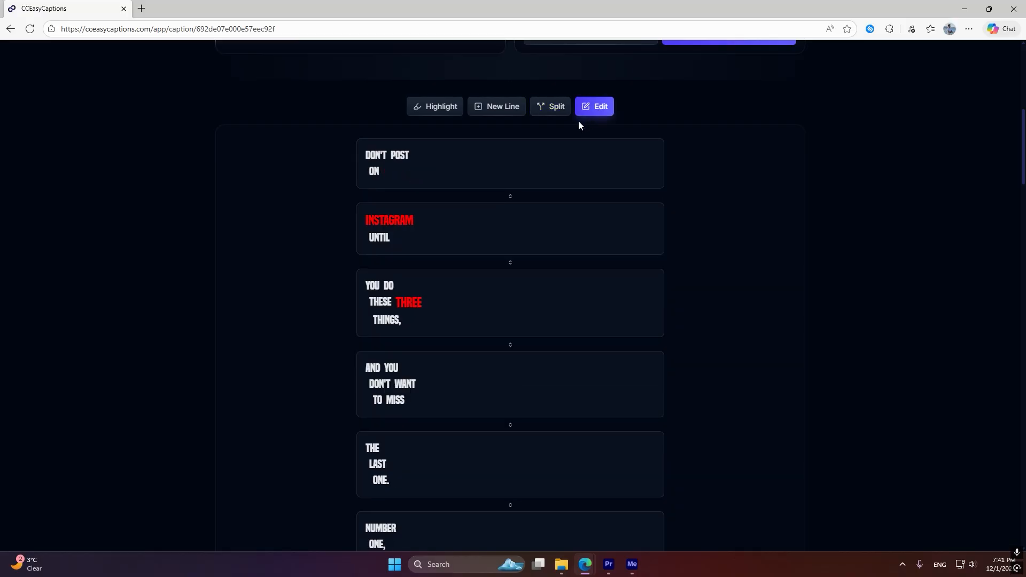
{"action": "left_click", "coordinate": [398, 222]}
{"action": "key", "text": "BackSpace"}
{"action": "left_click", "coordinate": [508, 198]}
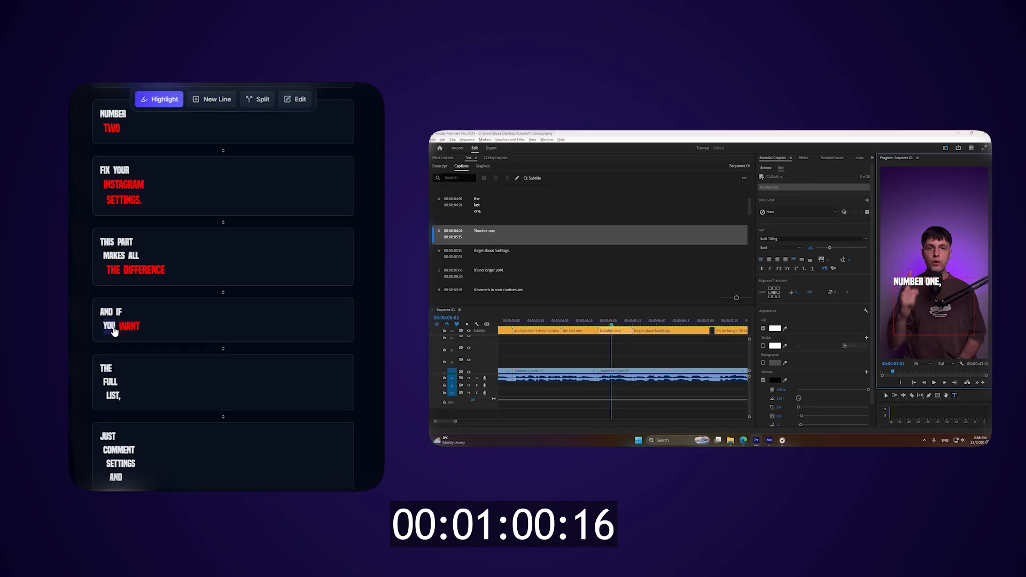
Arrange the caption as AND IF YOU over WANT, and open the fill colour of "one," in Premiere Pro
{"action": "key", "text": "2"}
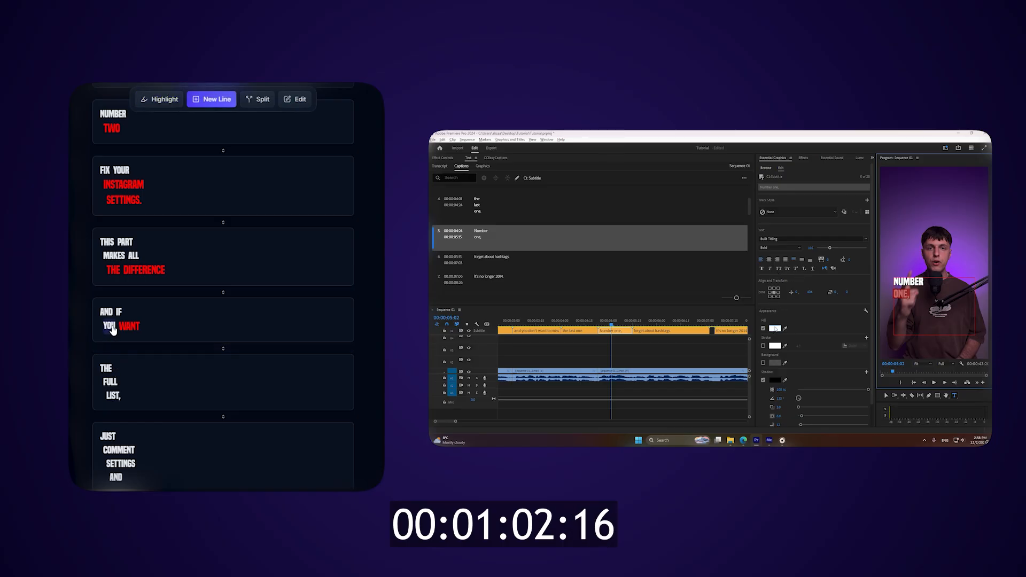
{"action": "left_click", "coordinate": [110, 326]}
{"action": "left_click", "coordinate": [775, 329]}
{"action": "left_click", "coordinate": [147, 316]}
Highlight all three words of the caption THE FULL LIST
{"action": "key", "text": "1"}
{"action": "left_click", "coordinate": [106, 369]}
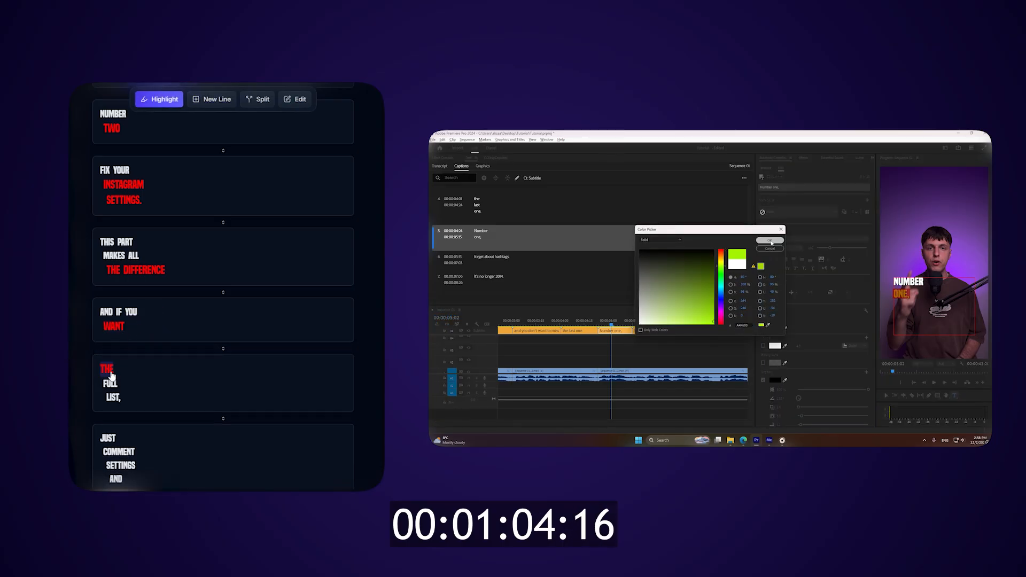
{"action": "left_click", "coordinate": [110, 382]}
{"action": "left_click", "coordinate": [114, 396]}
Highlight SETTINGS in the JUST COMMENT SETTINGS AND caption and split the caption before AND
{"action": "scroll", "coordinate": [114, 396], "scroll_direction": "down", "scroll_amount": 2}
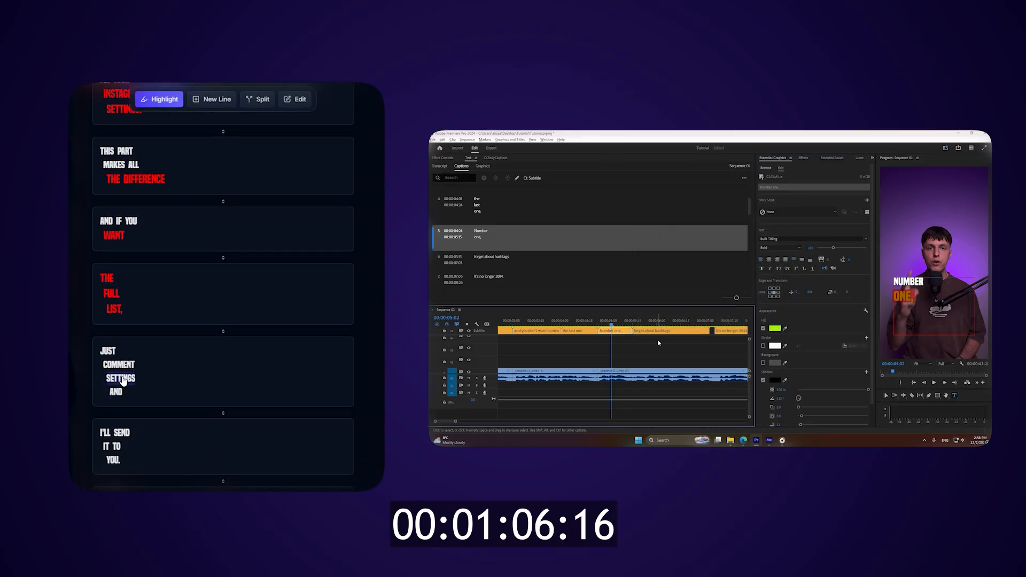
{"action": "left_click", "coordinate": [125, 379]}
{"action": "key", "text": "3"}
{"action": "left_click", "coordinate": [117, 396]}
Merge AND with the I'LL SEND IT TO YOU caption and break its first lines into AND I'LL and SEND IT
{"action": "scroll", "coordinate": [144, 374], "scroll_direction": "down", "scroll_amount": 3}
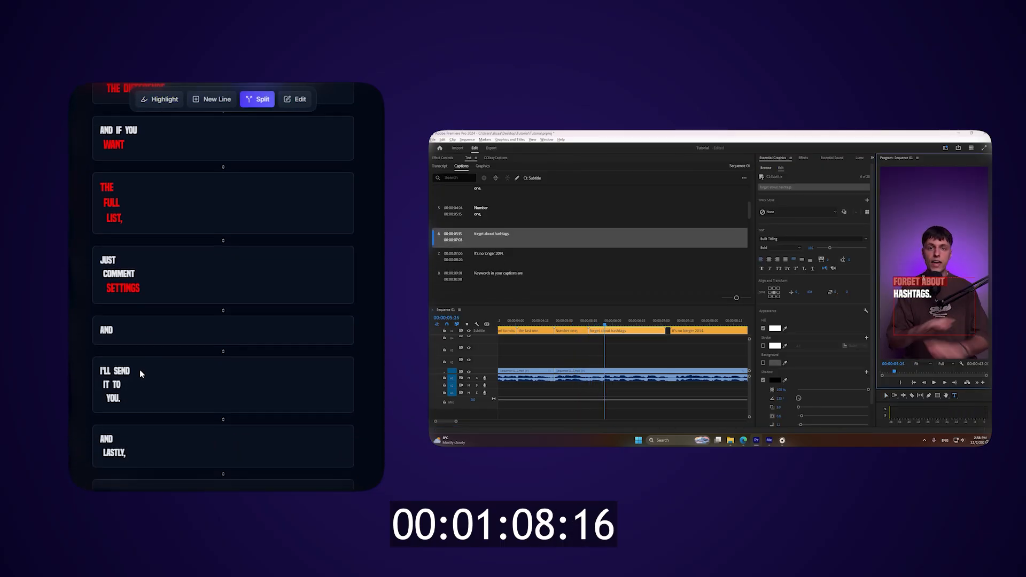
{"action": "key", "text": "1"}
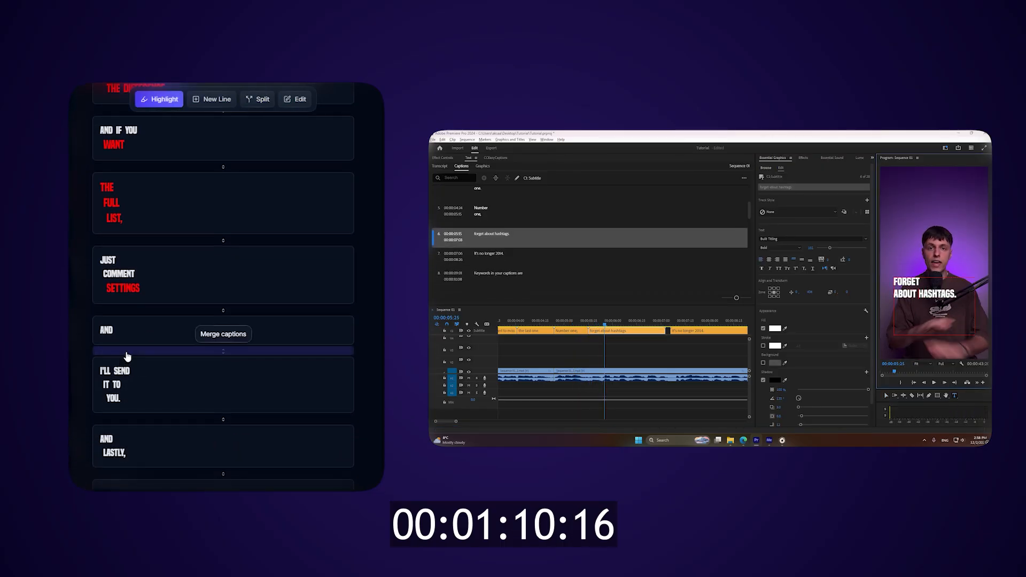
{"action": "left_click", "coordinate": [127, 351]}
{"action": "key", "text": "2"}
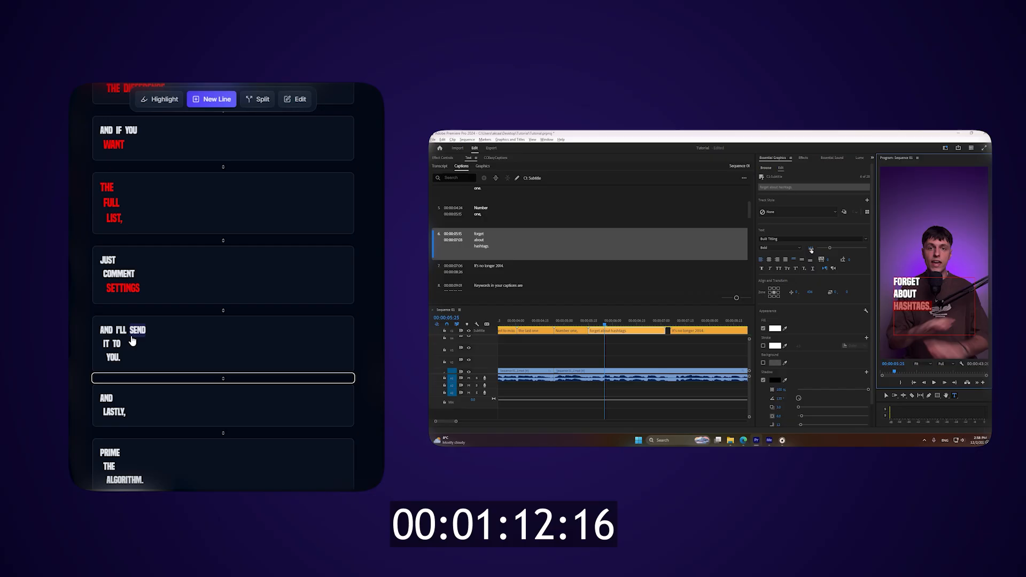
{"action": "left_click", "coordinate": [134, 334]}
{"action": "left_click", "coordinate": [111, 358]}
{"action": "left_click", "coordinate": [136, 348]}
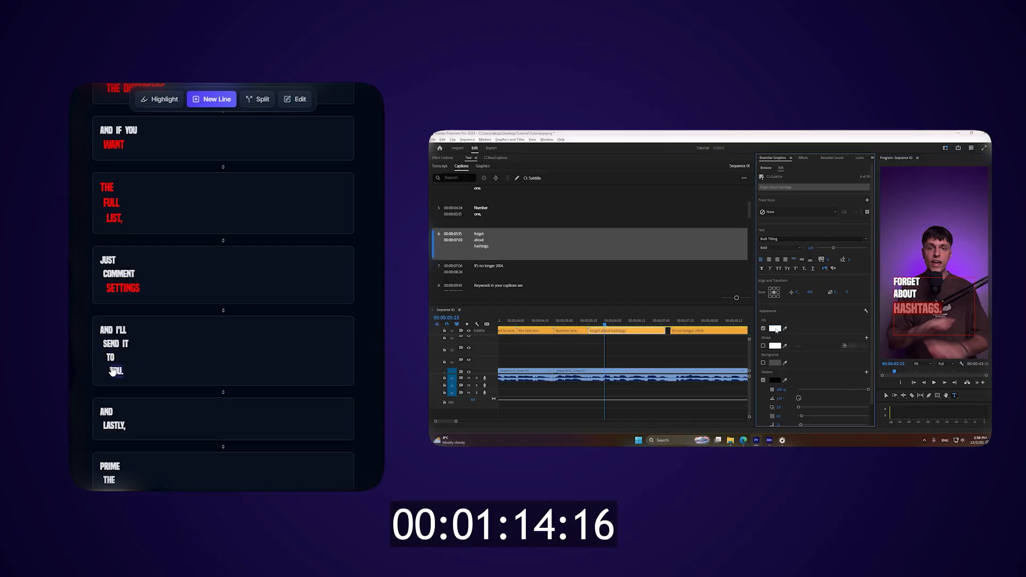
Join YOU to the TO line and highlight it, and paste the green fill colour onto "hashtags." in Premiere Pro
{"action": "left_click", "coordinate": [777, 330]}
{"action": "left_click", "coordinate": [115, 370]}
{"action": "left_click", "coordinate": [129, 358]}
{"action": "key", "text": "ctrl+v"}
{"action": "left_click", "coordinate": [122, 370]}
{"action": "key", "text": "1"}
{"action": "left_click", "coordinate": [768, 243]}
{"action": "left_click", "coordinate": [126, 361]}
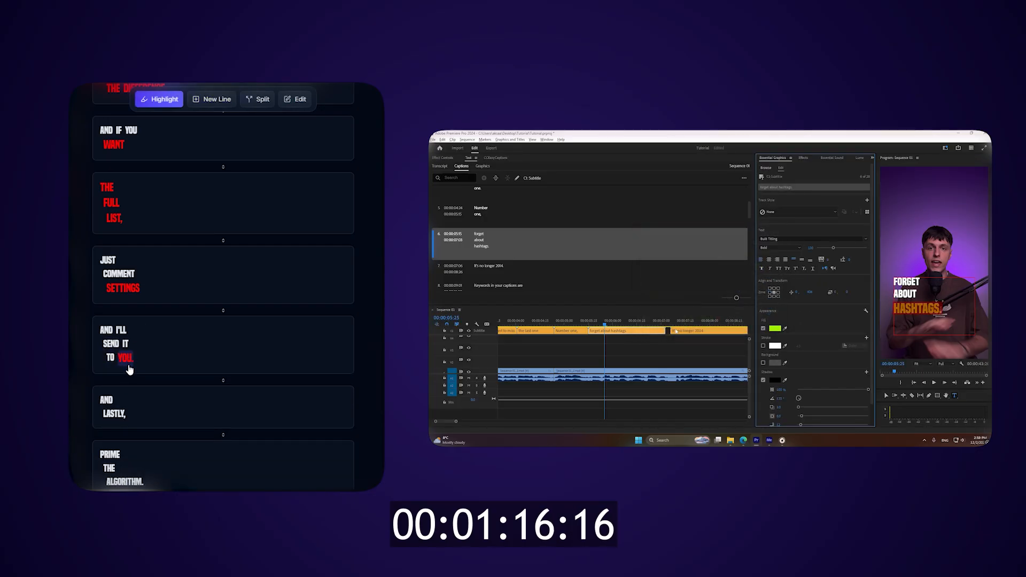
Highlight LASTLY in the AND LASTLY caption and play back the Premiere Pro sequence
{"action": "scroll", "coordinate": [126, 363], "scroll_direction": "down", "scroll_amount": 3}
{"action": "left_click", "coordinate": [643, 342]}
{"action": "scroll", "coordinate": [643, 341], "scroll_direction": "down", "scroll_amount": 2}
{"action": "key", "text": "space"}
{"action": "left_click", "coordinate": [116, 280]}
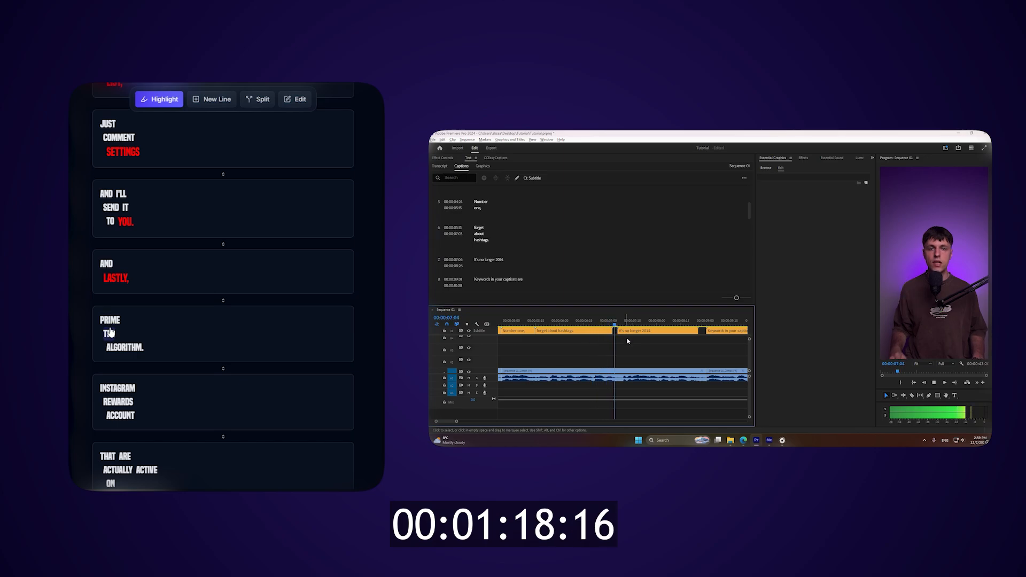
Highlight PRIME and join ALGORITHM to the line with THE in the same caption
{"action": "left_click", "coordinate": [110, 320]}
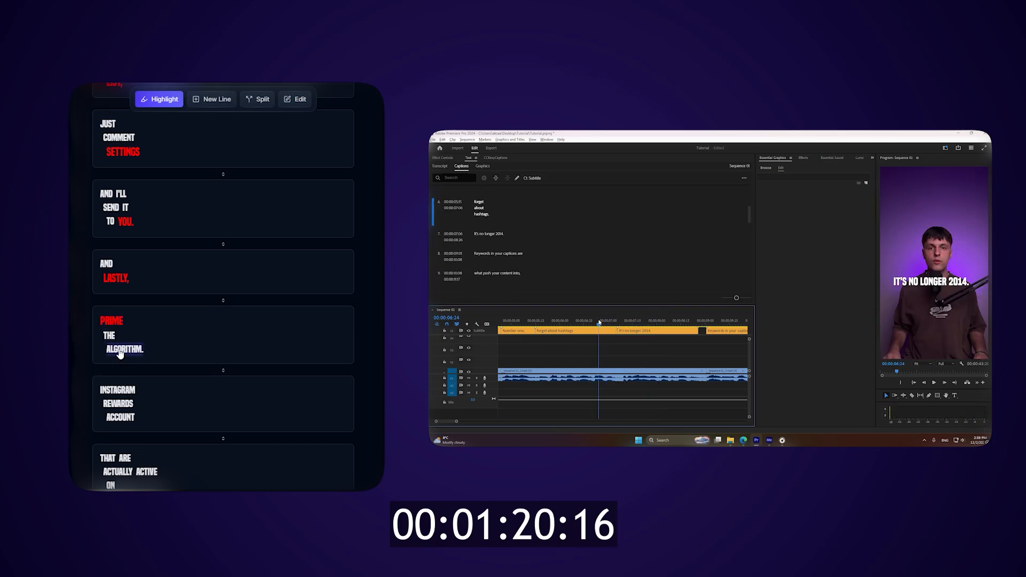
{"action": "key", "text": "2"}
{"action": "left_click", "coordinate": [120, 348]}
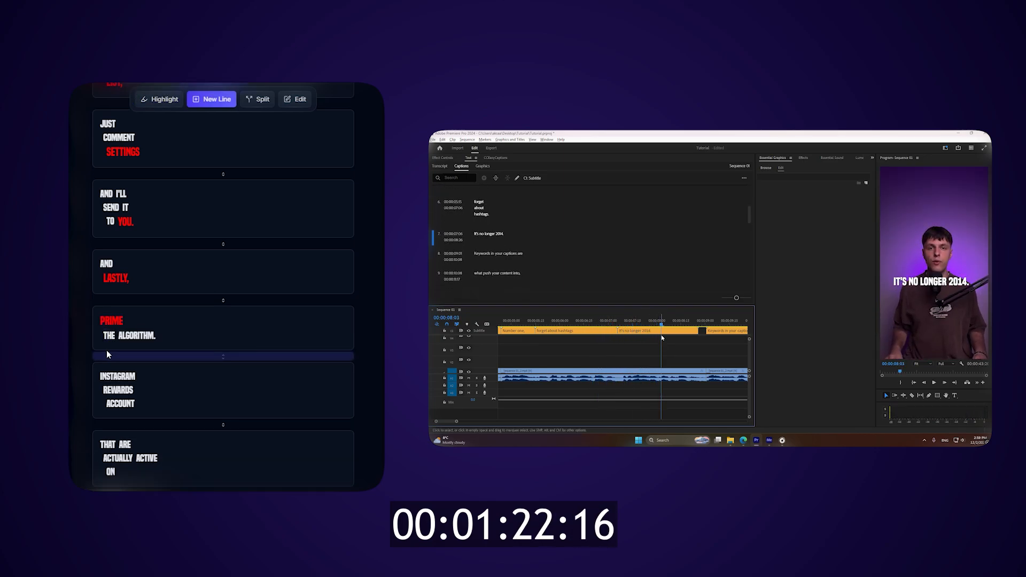
Highlight REWARDS and ACCOUNT in the INSTAGRAM REWARDS ACCOUNT caption and ACTIVE in the following caption
{"action": "scroll", "coordinate": [109, 350], "scroll_direction": "down", "scroll_amount": 2}
{"action": "key", "text": "1"}
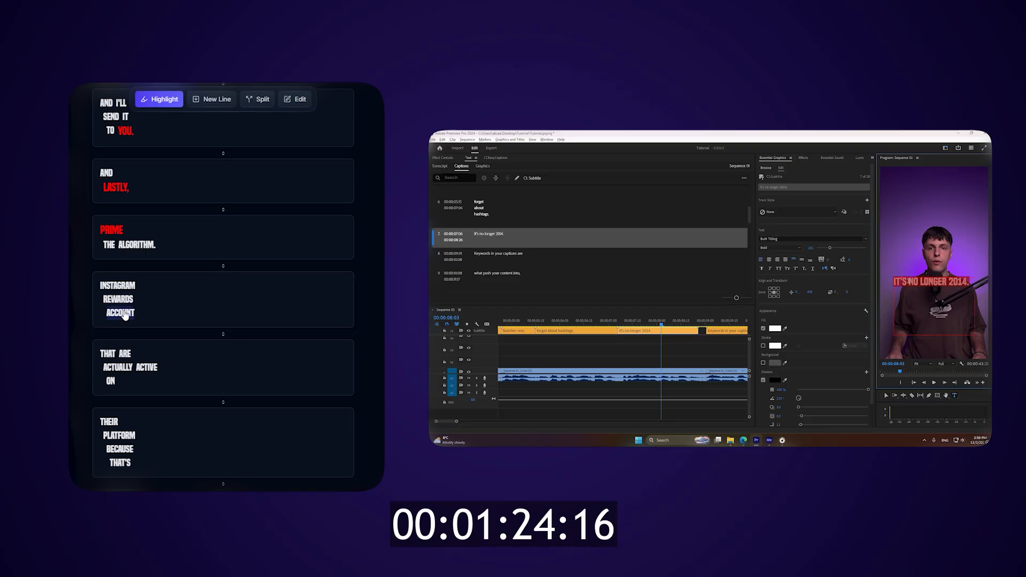
{"action": "left_click", "coordinate": [123, 319]}
{"action": "left_click", "coordinate": [119, 303]}
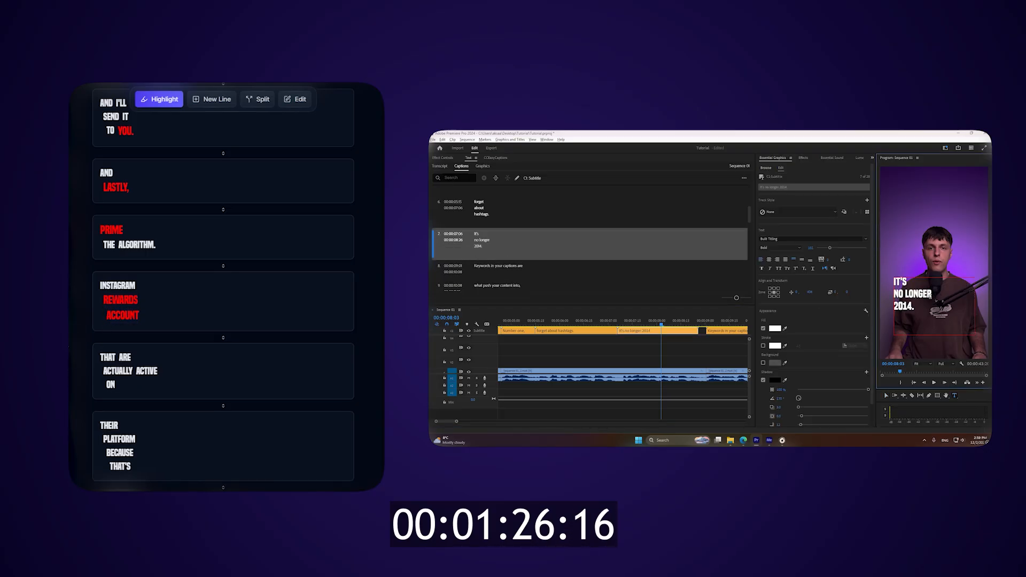
{"action": "scroll", "coordinate": [117, 319], "scroll_direction": "down", "scroll_amount": 1}
{"action": "left_click", "coordinate": [147, 327]}
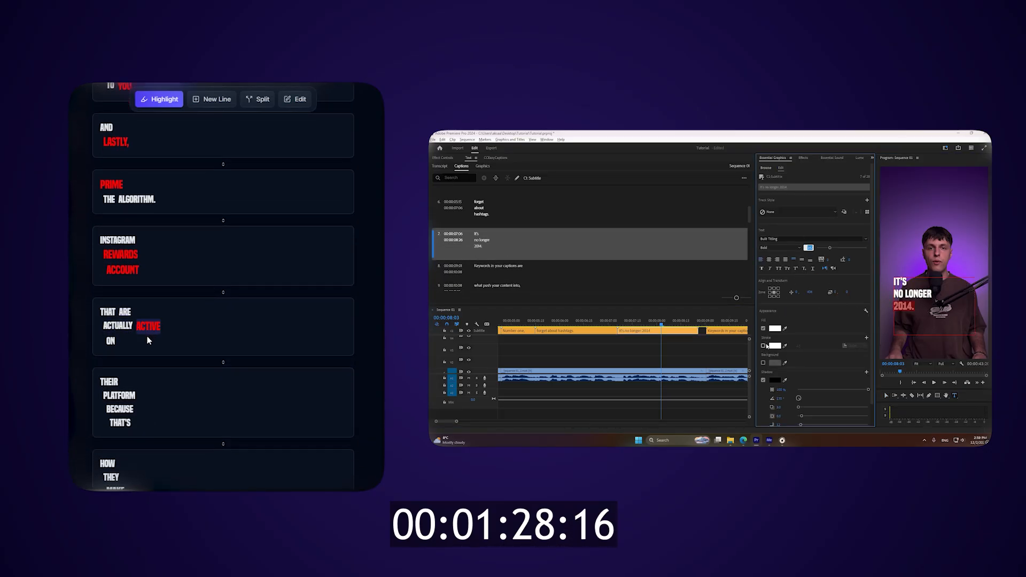
Move ON from the THAT ARE ACTUALLY ACTIVE caption into the THEIR PLATFORM caption, and paste a fill colour for "2014." in Premiere Pro
{"action": "left_click", "coordinate": [774, 330]}
{"action": "key", "text": "s"}
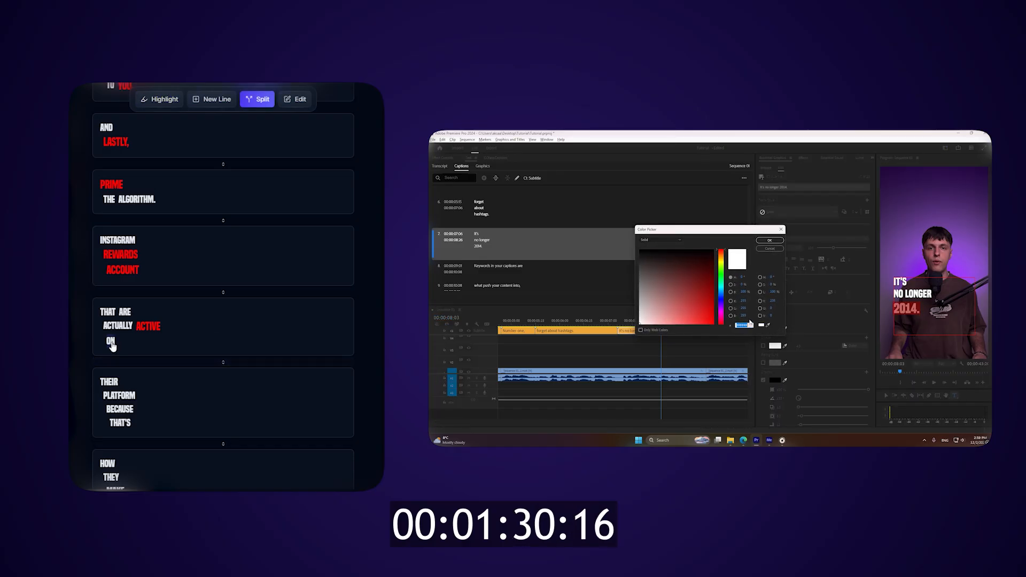
{"action": "left_click", "coordinate": [110, 341]}
{"action": "type", "text": "A4F600"}
{"action": "key", "text": "h"}
{"action": "left_click", "coordinate": [130, 388]}
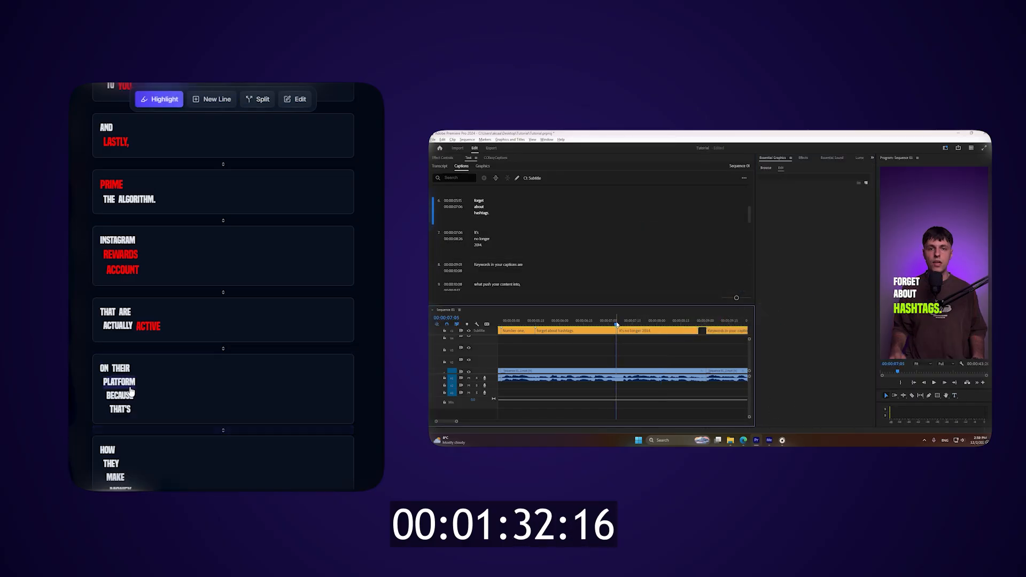
Highlight PLATFORM in the ON THEIR PLATFORM caption and split the caption before BECAUSE
{"action": "left_click", "coordinate": [112, 383]}
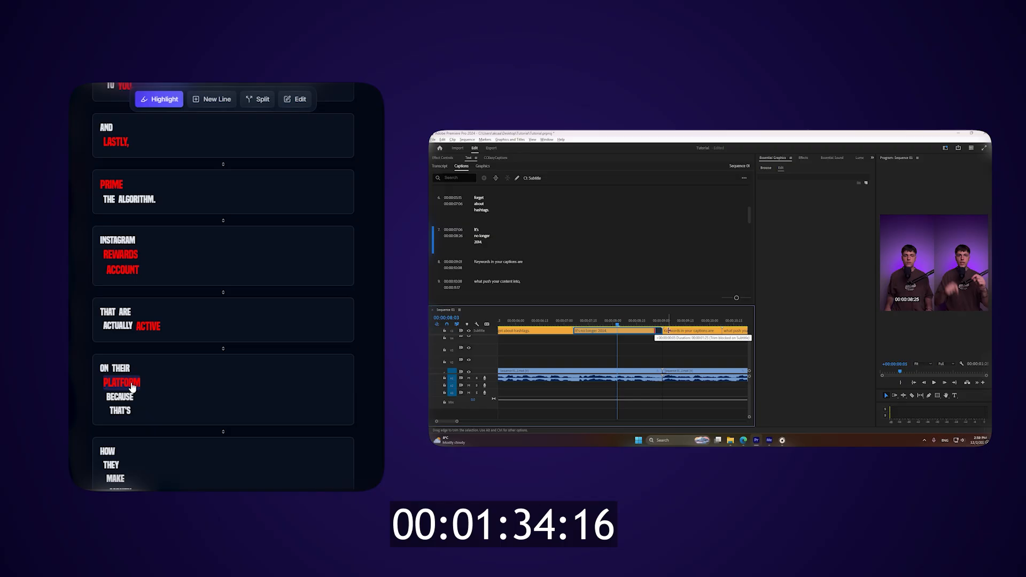
{"action": "key", "text": "s"}
{"action": "left_click", "coordinate": [129, 398]}
{"action": "key", "text": "h"}
Merge BECAUSE THAT'S with the HOW THEY MAKE MONEY caption and arrange its first lines as BECAUSE THAT'S and HOW THEY
{"action": "scroll", "coordinate": [142, 385], "scroll_direction": "down", "scroll_amount": 2}
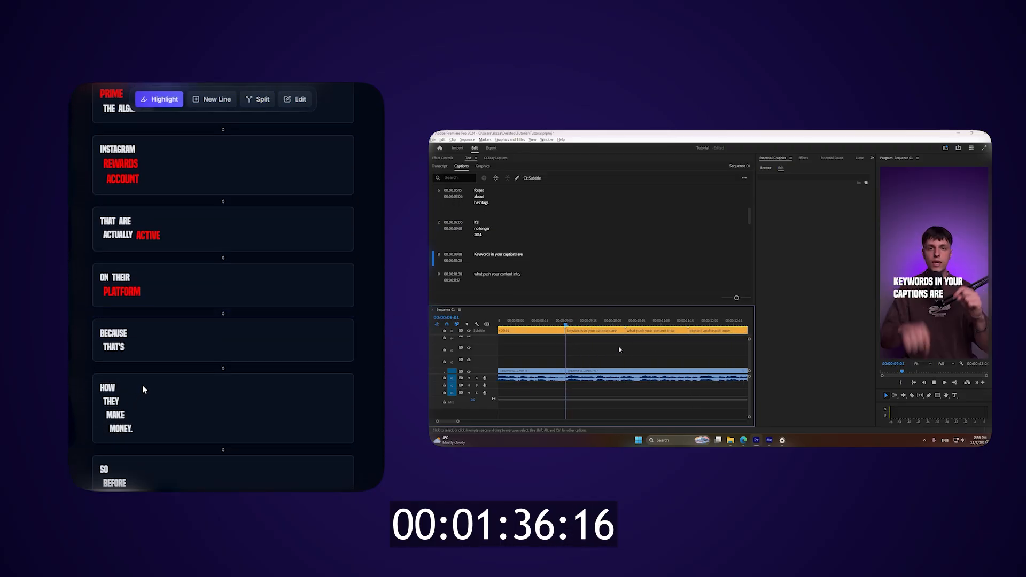
{"action": "left_click", "coordinate": [142, 369]}
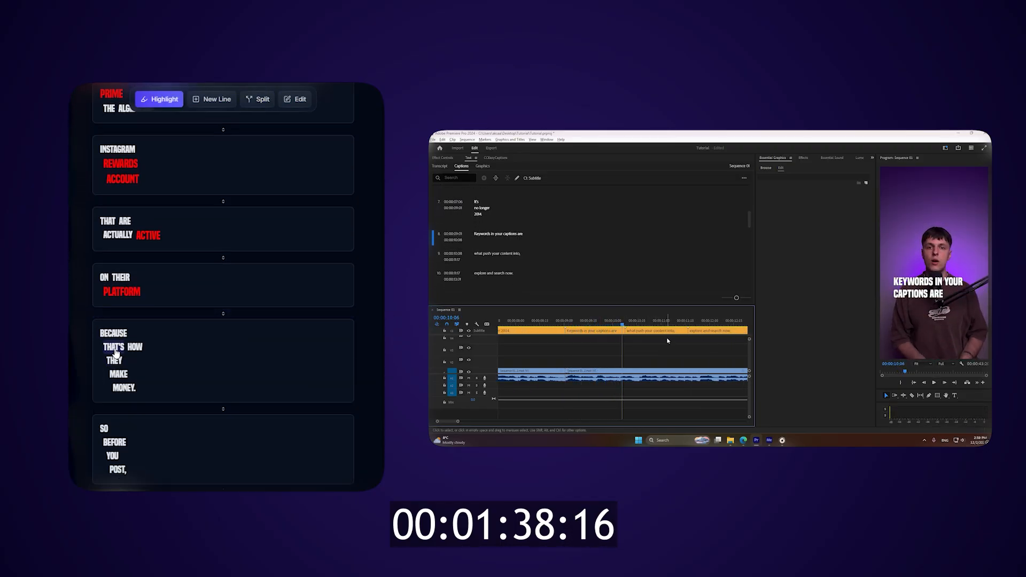
{"action": "key", "text": "n"}
{"action": "left_click", "coordinate": [115, 350]}
{"action": "left_click", "coordinate": [156, 337]}
{"action": "left_click", "coordinate": [115, 365]}
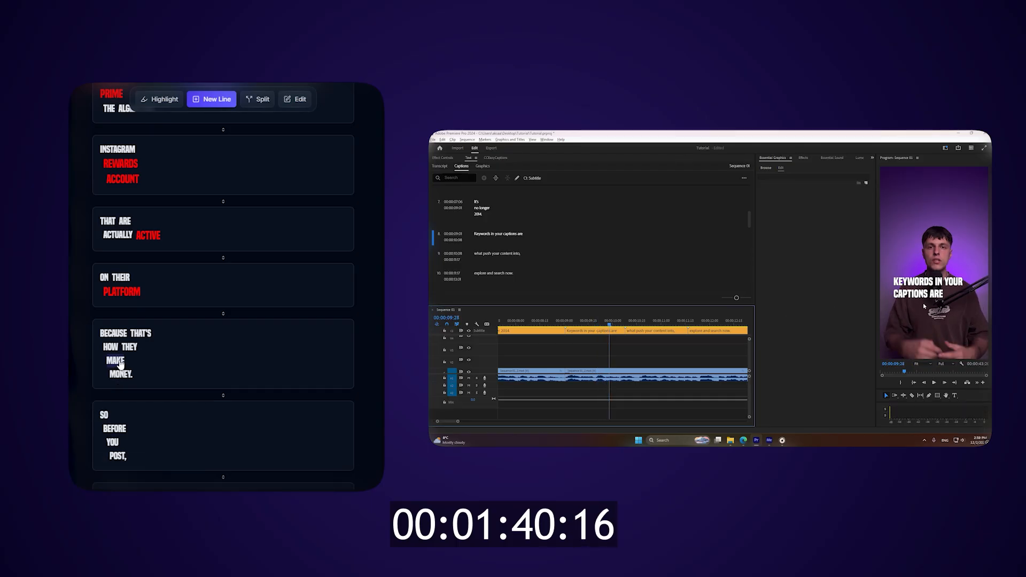
Put MAKE MONEY on one line in the BECAUSE THAT'S HOW THEY caption and highlight both words
{"action": "left_click", "coordinate": [120, 373]}
{"action": "key", "text": "h"}
{"action": "left_click", "coordinate": [136, 362]}
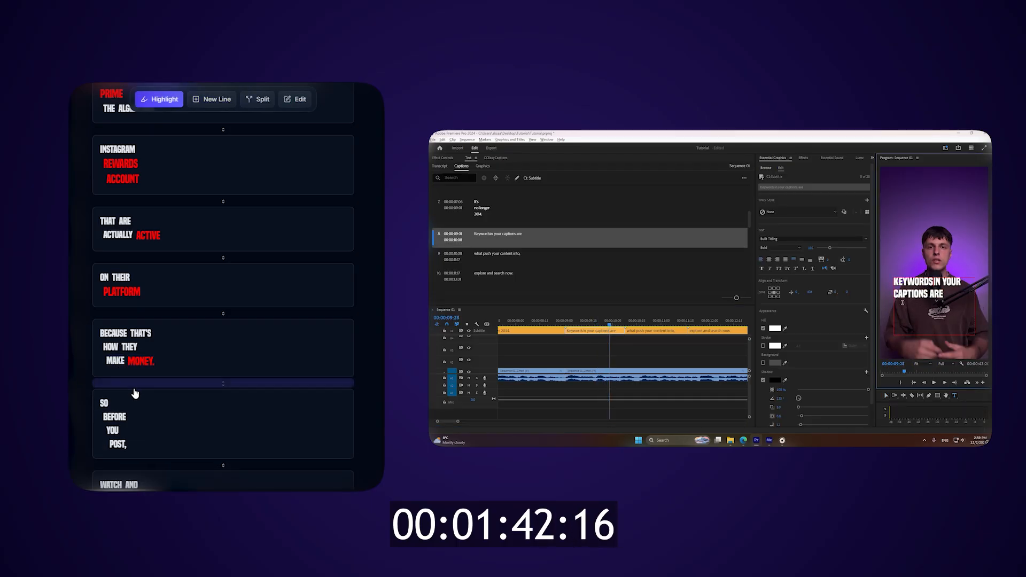
{"action": "scroll", "coordinate": [139, 379], "scroll_direction": "down", "scroll_amount": 2}
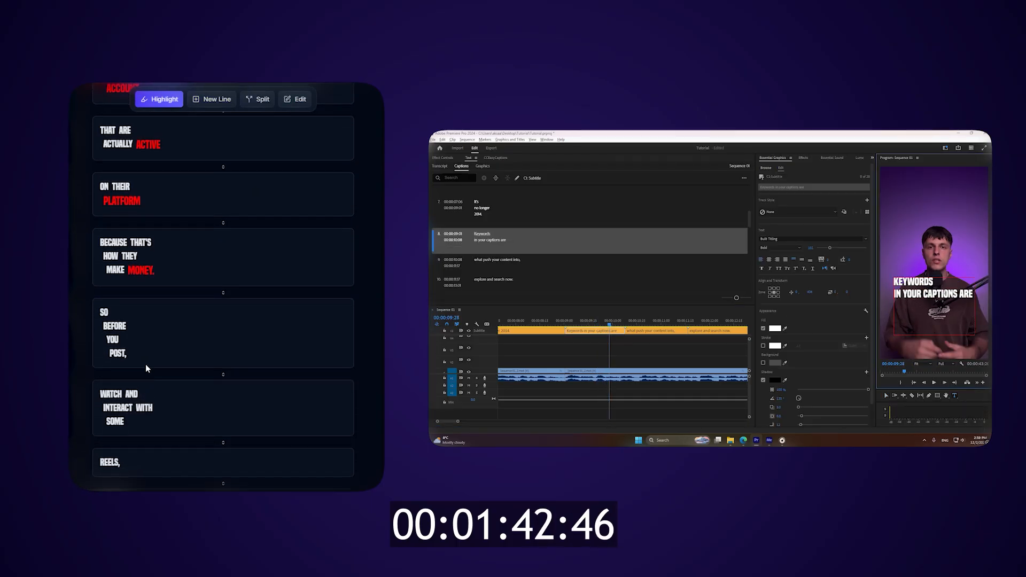
Arrange the SO BEFORE YOU POST caption as SO BEFORE and YOU POST, with POST highlighted
{"action": "left_click", "coordinate": [118, 354]}
{"action": "key", "text": "n"}
{"action": "left_click", "coordinate": [106, 327]}
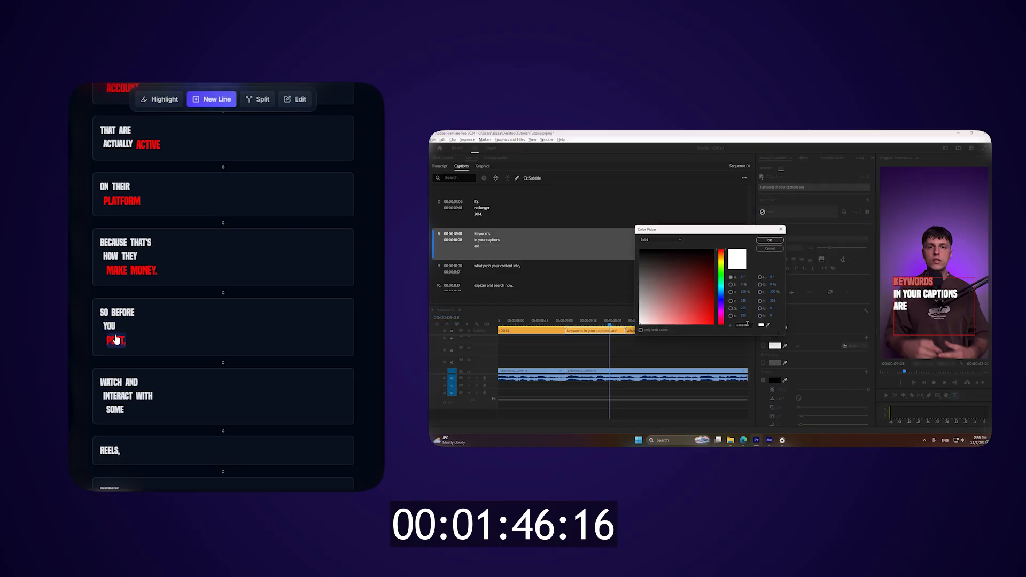
{"action": "left_click", "coordinate": [115, 342]}
{"action": "scroll", "coordinate": [115, 342], "scroll_direction": "down", "scroll_amount": 2}
Highlight WATCH and INTERACT in the WATCH AND INTERACT WITH SOME caption and merge the REELS caption into it
{"action": "key", "text": "h"}
{"action": "left_click", "coordinate": [113, 278]}
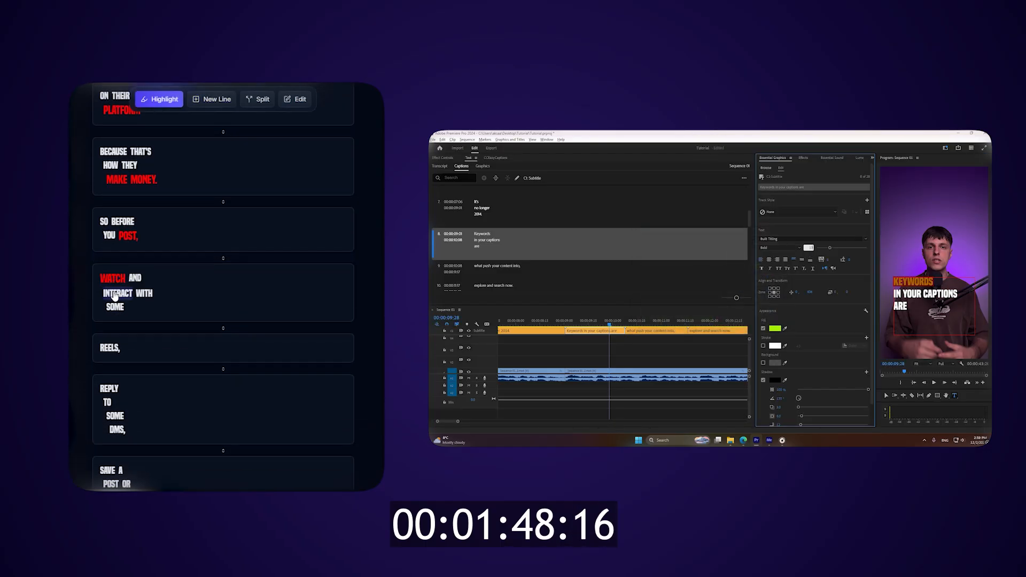
{"action": "left_click", "coordinate": [117, 294]}
{"action": "left_click", "coordinate": [146, 334]}
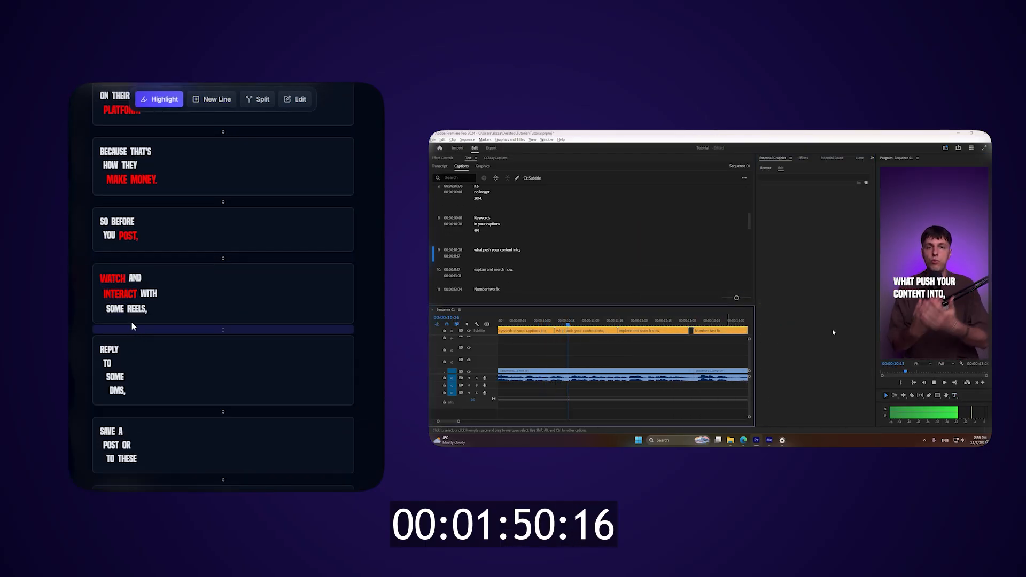
Highlight REPLY and DMS in their caption and arrange its lines as REPLY TO and SOME DMS
{"action": "left_click", "coordinate": [109, 350]}
{"action": "left_click", "coordinate": [118, 391]}
{"action": "key", "text": "n"}
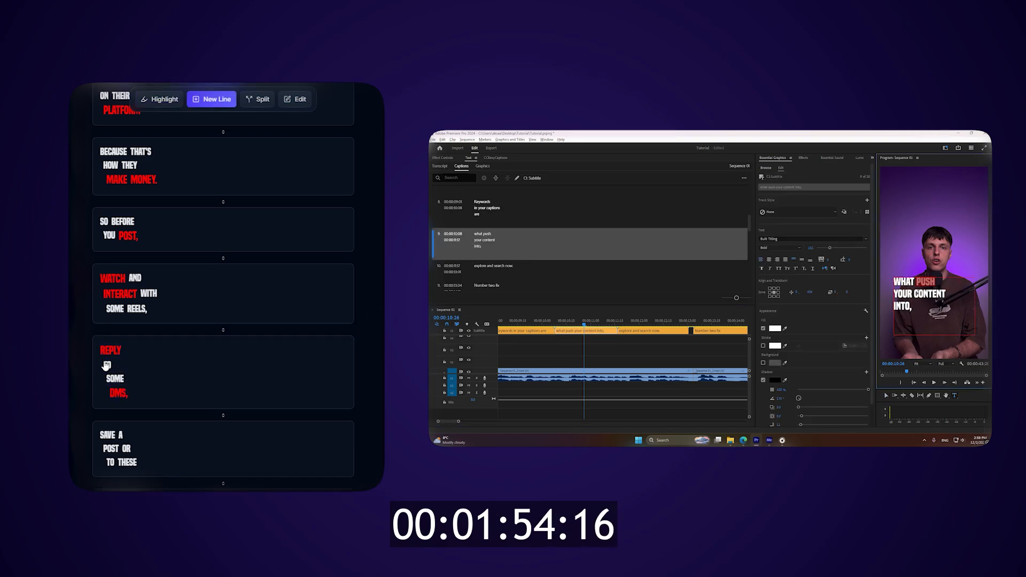
{"action": "left_click", "coordinate": [107, 365]}
{"action": "left_click", "coordinate": [115, 381]}
Highlight SAVE and POST in the SAVE A POST OR caption
{"action": "scroll", "coordinate": [126, 371], "scroll_direction": "down", "scroll_amount": 1}
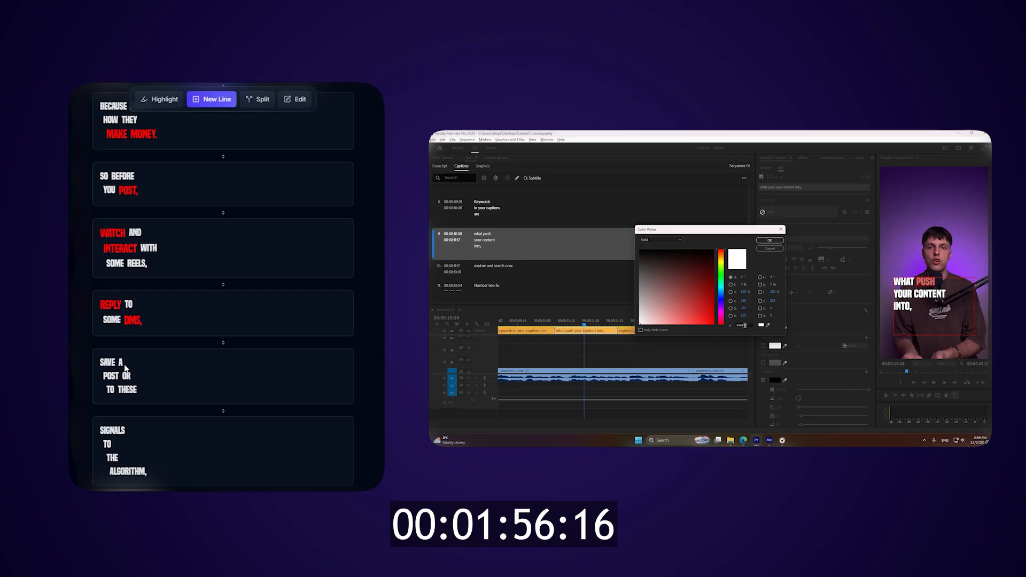
{"action": "key", "text": "h"}
{"action": "left_click", "coordinate": [107, 363]}
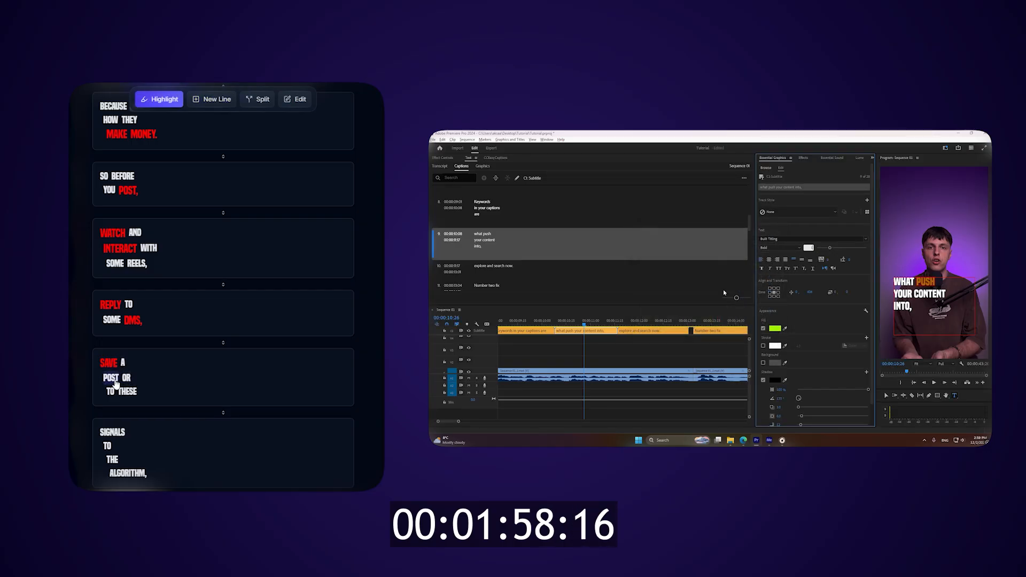
{"action": "left_click", "coordinate": [115, 383]}
Correct the word before THESE to TWO in the SAVE A POST OR caption
{"action": "scroll", "coordinate": [114, 308], "scroll_direction": "down", "scroll_amount": 2}
{"action": "key", "text": "s"}
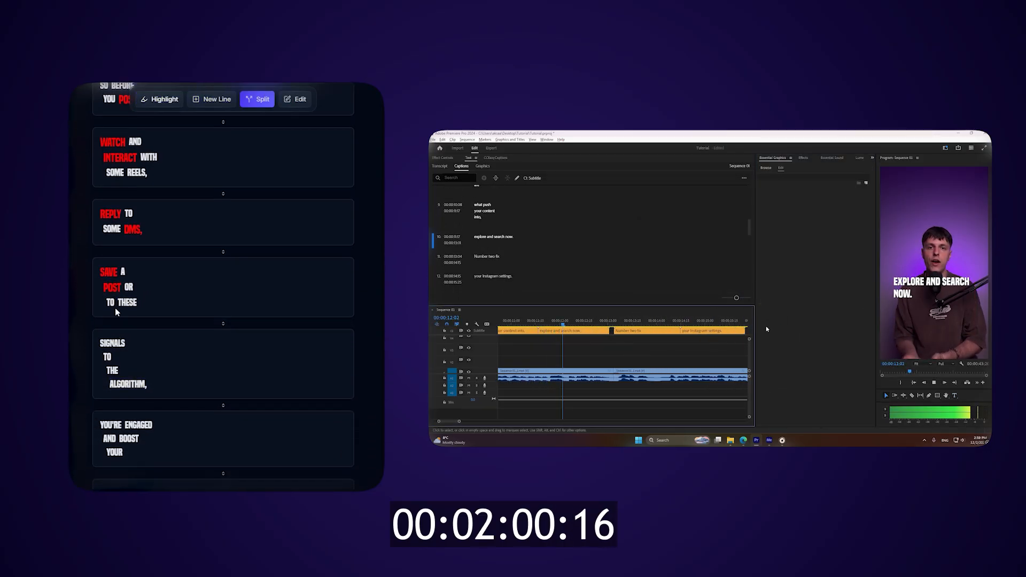
{"action": "key", "text": "e"}
{"action": "left_click", "coordinate": [113, 305]}
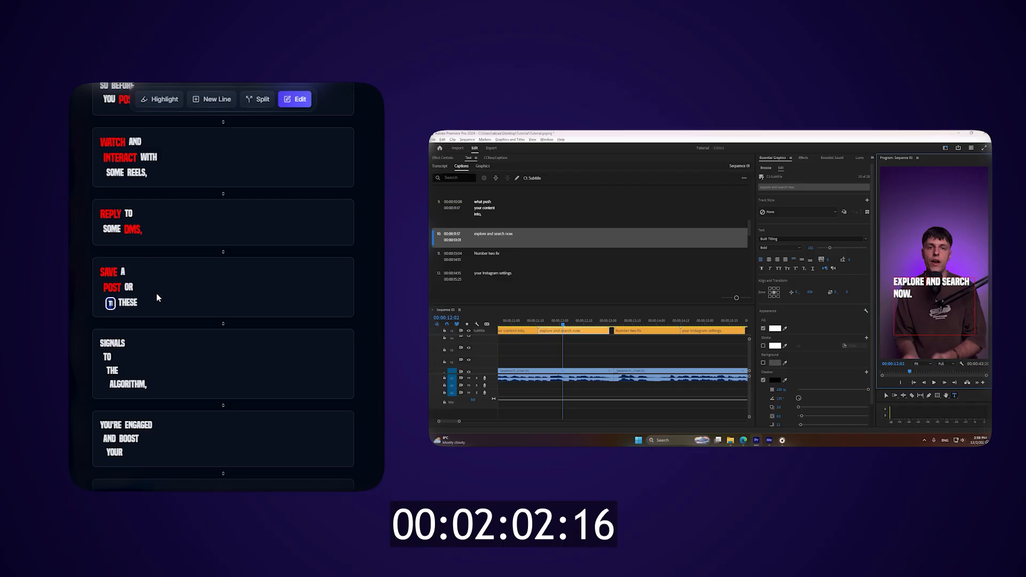
{"action": "type", "text": "two"}
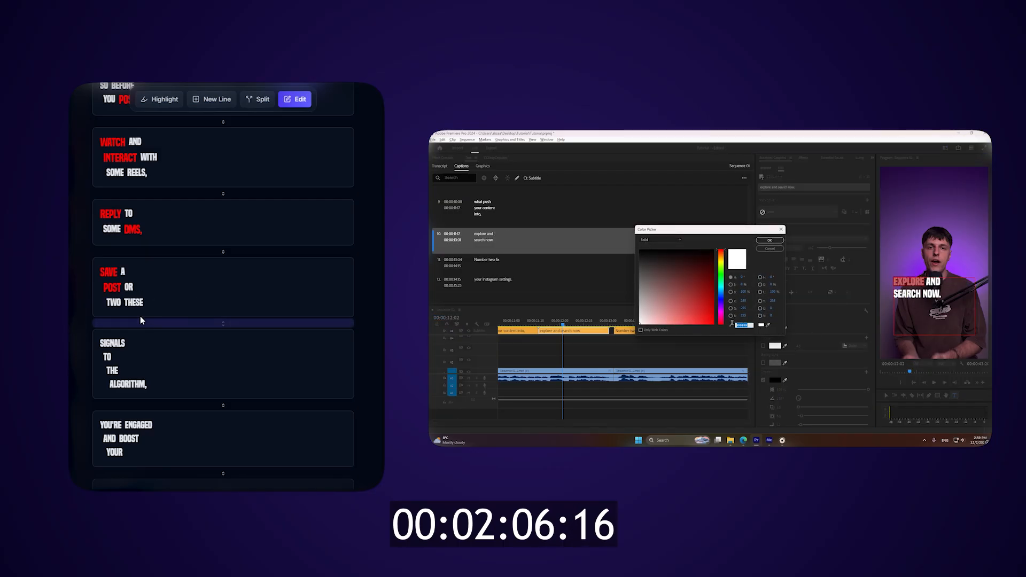
{"action": "type", "text": "n"}
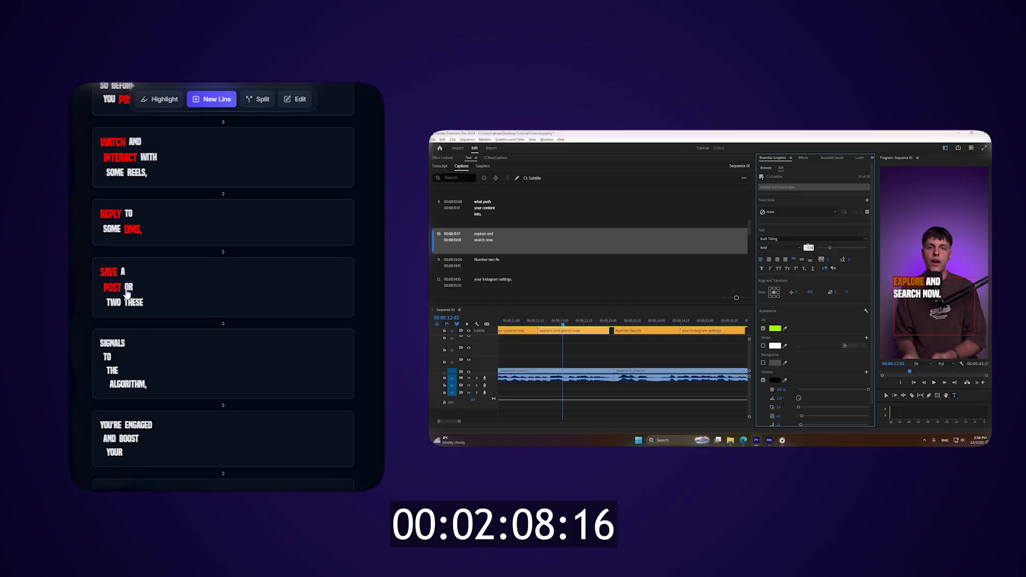
{"action": "type", "text": "s"}
Split the SAVE A POST OR TWO caption before THESE
{"action": "left_click", "coordinate": [133, 302]}
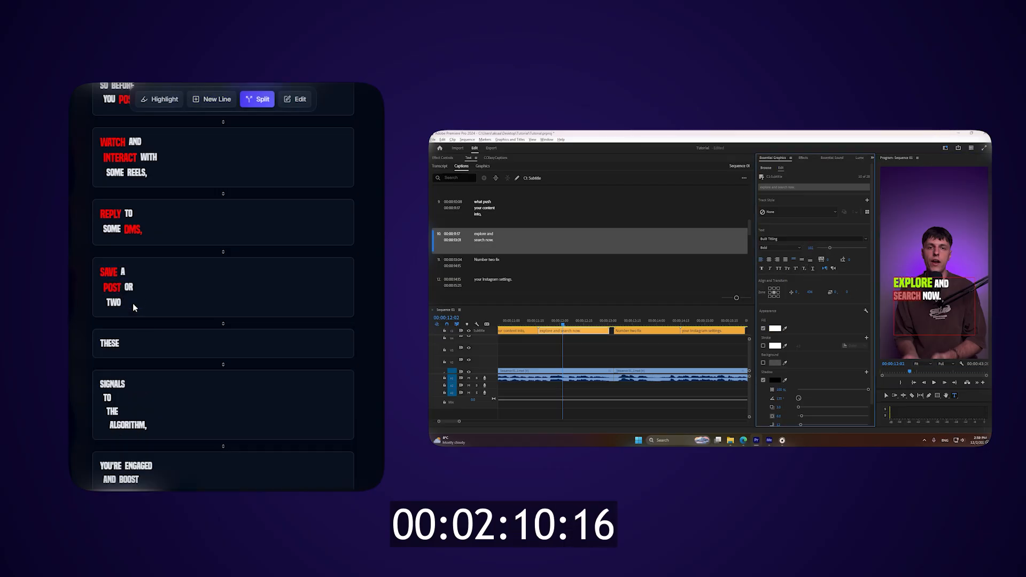
Arrange the caption's lines as SAVE, A POST and OR TWO, and highlight the A before POST
{"action": "key", "text": "h"}
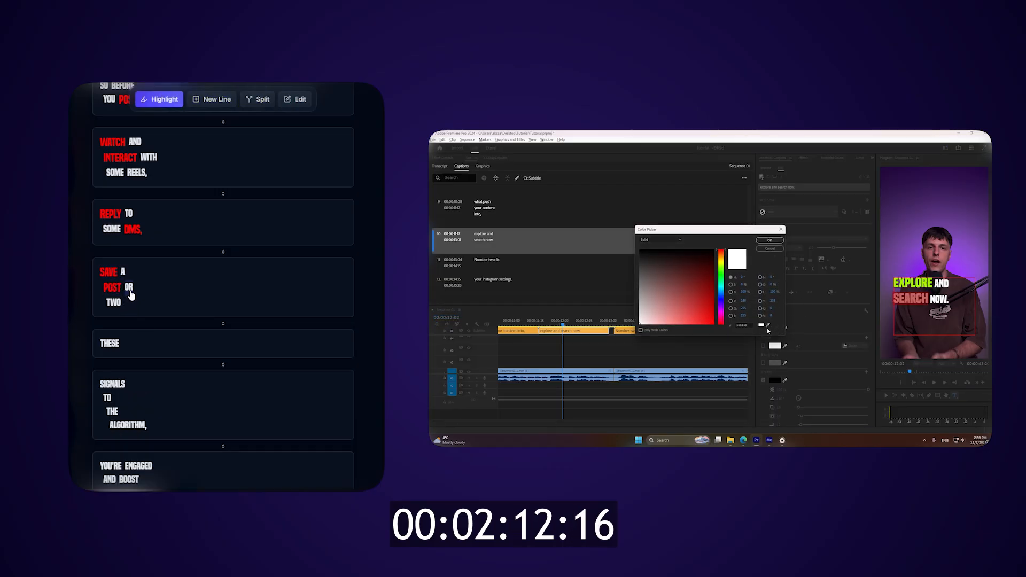
{"action": "key", "text": "n"}
{"action": "left_click", "coordinate": [129, 292]}
{"action": "left_click", "coordinate": [112, 314]}
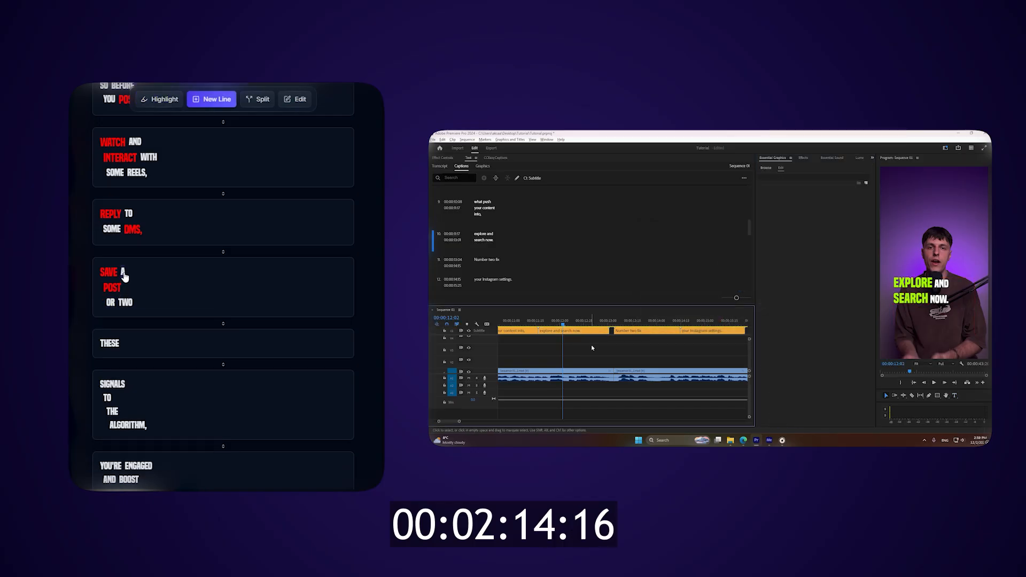
{"action": "left_click", "coordinate": [123, 274]}
{"action": "left_click", "coordinate": [112, 300]}
{"action": "key", "text": "h"}
{"action": "left_click", "coordinate": [105, 288]}
{"action": "scroll", "coordinate": [81, 313], "scroll_direction": "down", "scroll_amount": 1}
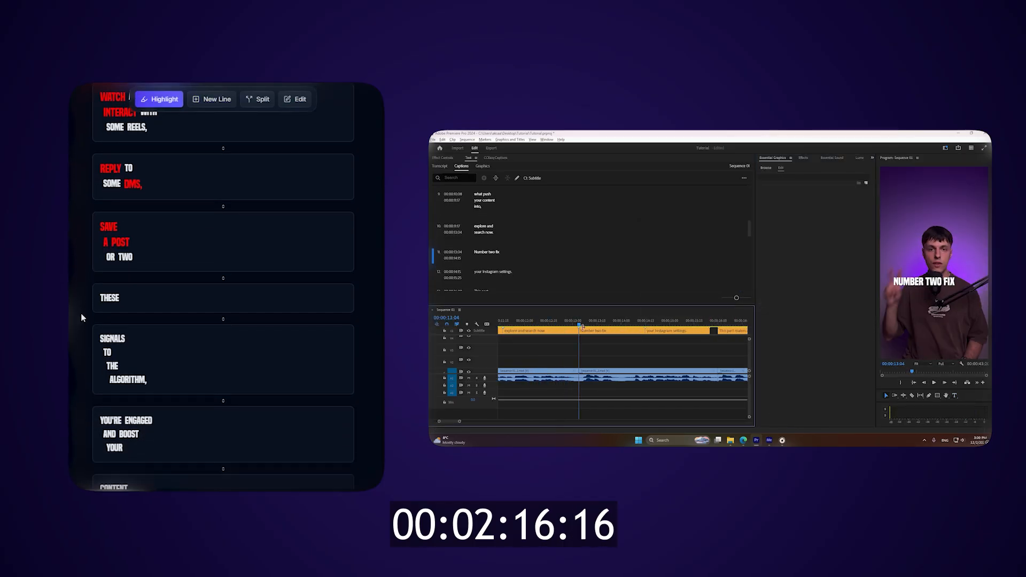
Merge THESE with the SIGNALS caption and arrange it as THESE SIGNALS TO and THE ALGORITHM
{"action": "left_click", "coordinate": [161, 321]}
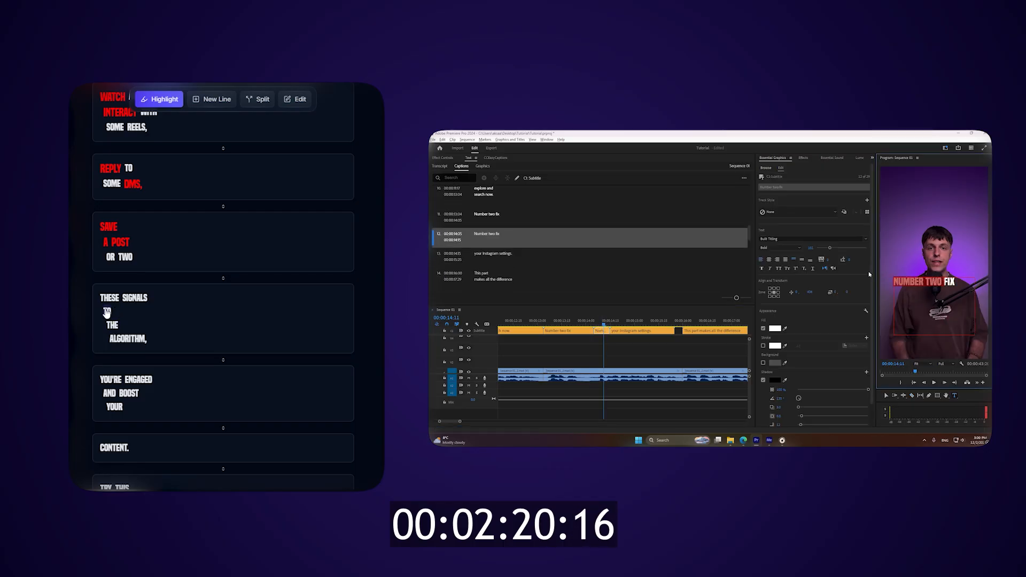
{"action": "key", "text": "n"}
{"action": "left_click", "coordinate": [107, 312]}
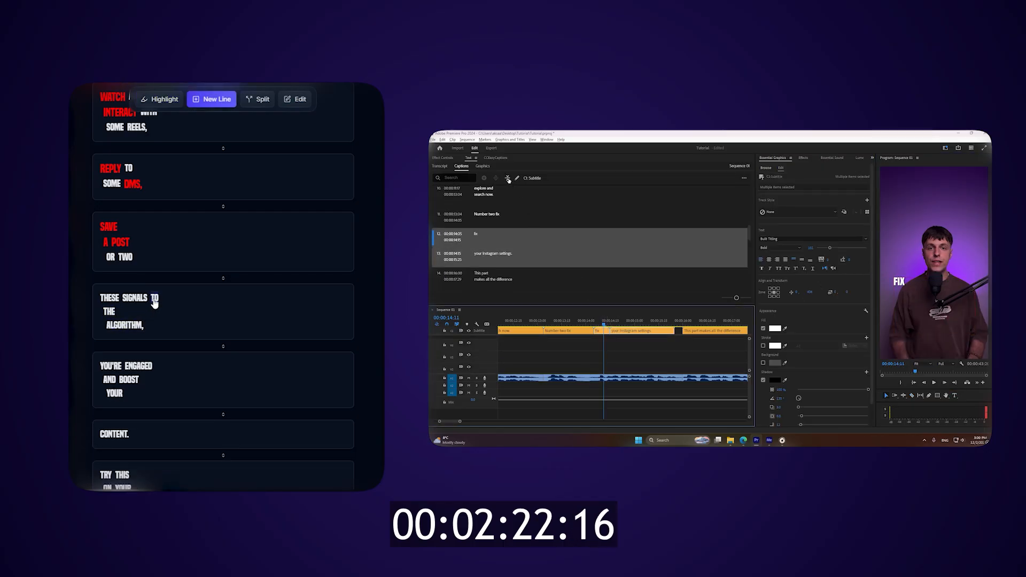
{"action": "left_click", "coordinate": [109, 324]}
Highlight THE ALGORITHM in its caption and ENGAGED in the following caption
{"action": "key", "text": "h"}
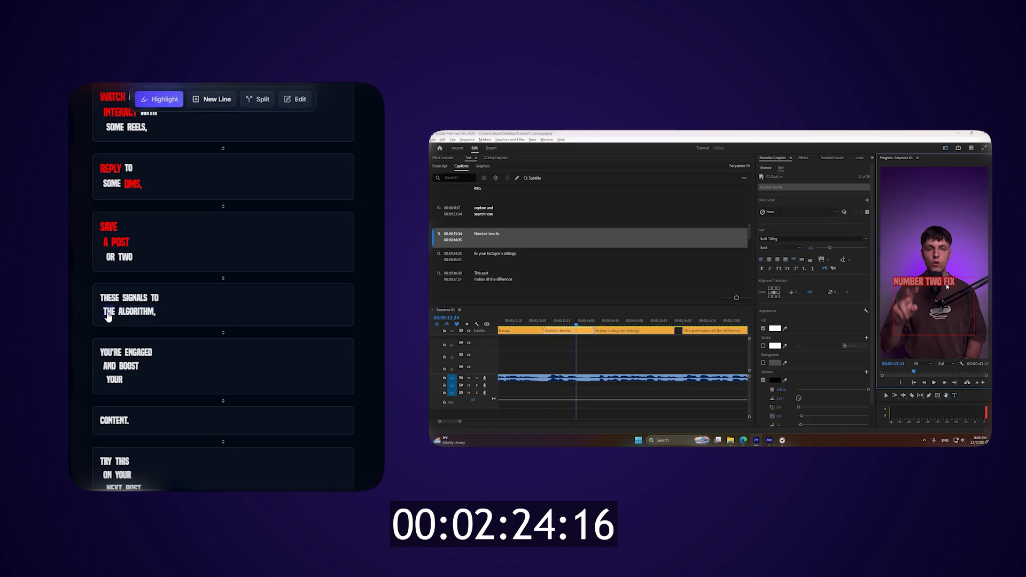
{"action": "left_click", "coordinate": [107, 316]}
{"action": "left_click", "coordinate": [140, 354]}
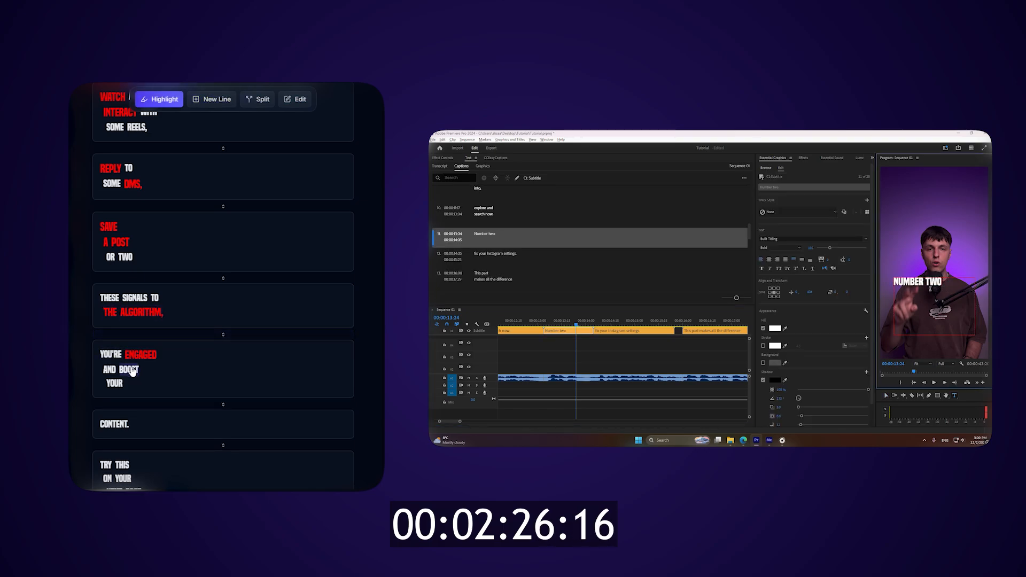
Split the YOU'RE ENGAGED caption before AND BOOST, and set ENGAGED as a highlighted second line
{"action": "key", "text": "s"}
{"action": "left_click", "coordinate": [110, 370]}
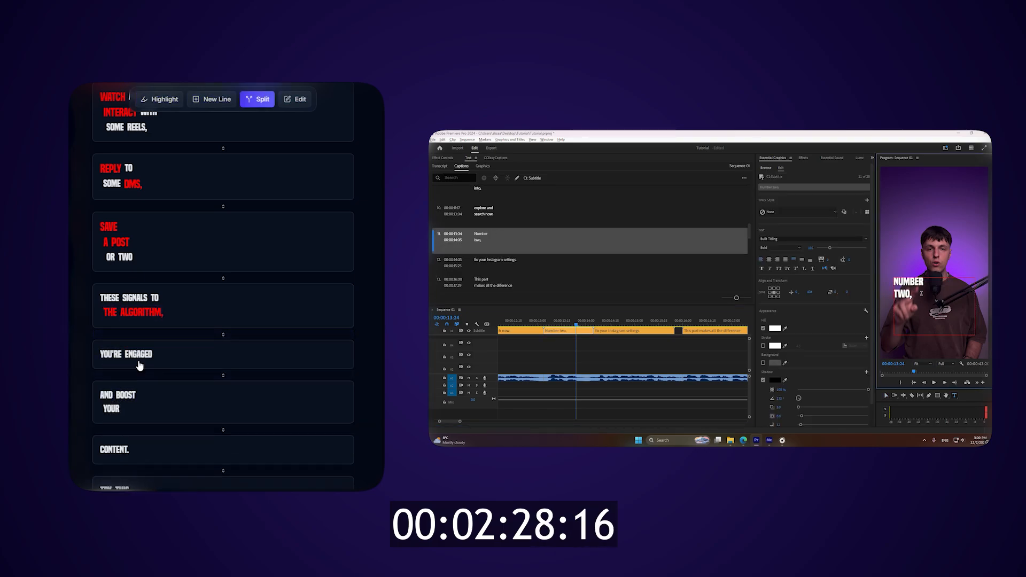
{"action": "key", "text": "h"}
{"action": "key", "text": "n"}
{"action": "left_click", "coordinate": [139, 356]}
Merge the CONTENT caption into AND BOOST YOUR and highlight BOOST and CONTENT
{"action": "scroll", "coordinate": [138, 354], "scroll_direction": "down", "scroll_amount": 2}
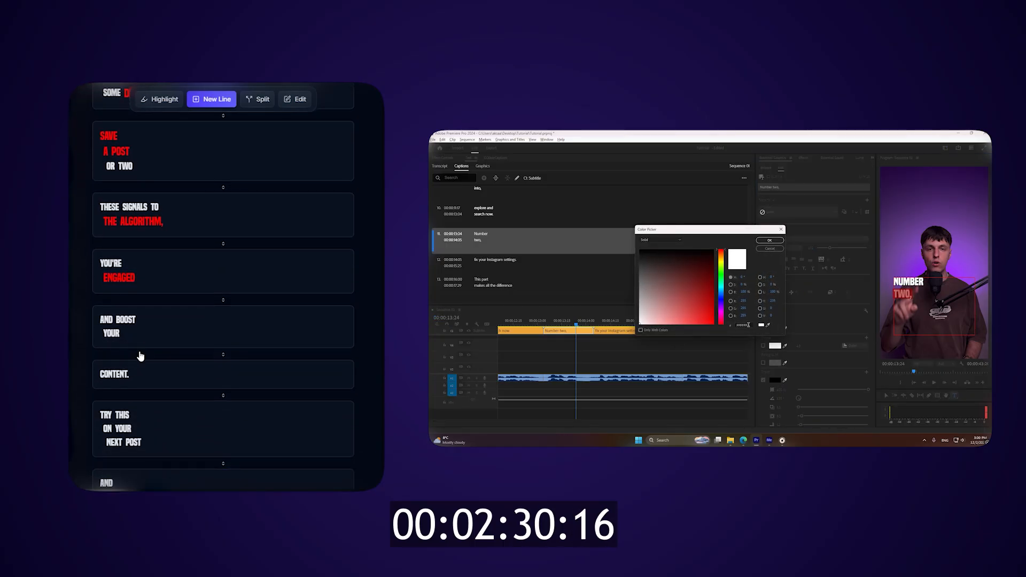
{"action": "left_click", "coordinate": [138, 355]}
{"action": "key", "text": "h"}
{"action": "left_click", "coordinate": [126, 320]}
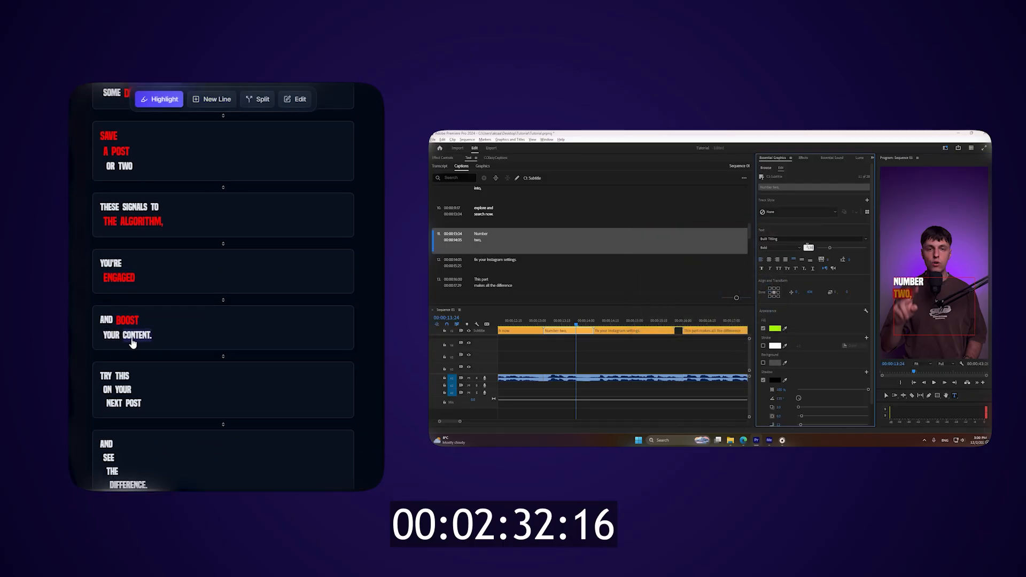
{"action": "left_click", "coordinate": [136, 333]}
Highlight TRY THIS in the TRY THIS ON YOUR NEXT POST caption
{"action": "left_click", "coordinate": [106, 378]}
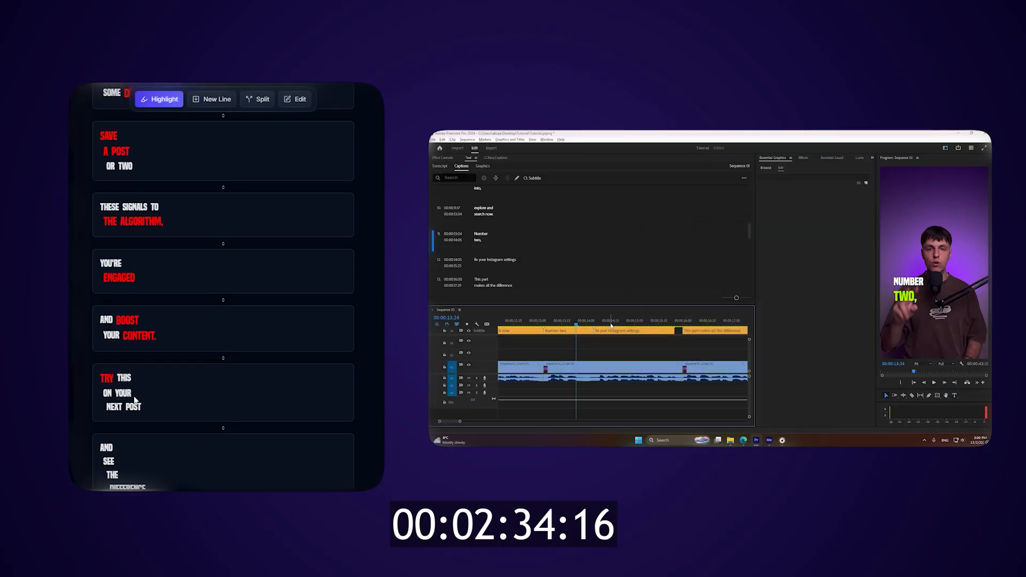
{"action": "scroll", "coordinate": [136, 343], "scroll_direction": "down", "scroll_amount": 2}
{"action": "left_click", "coordinate": [124, 289]}
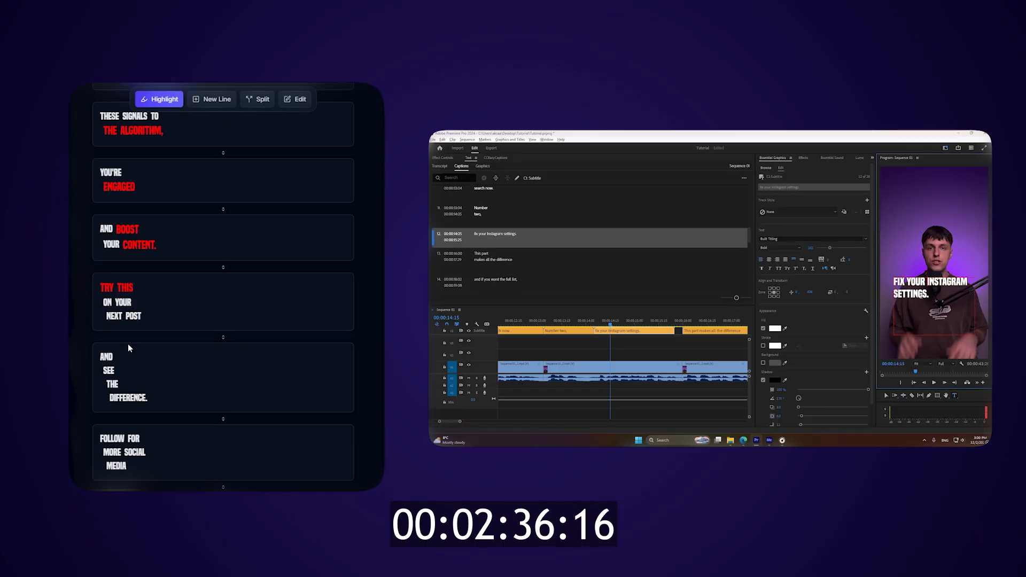
Arrange the next caption as AND SEE and THE DIFFERENCE, and highlight THE DIFFERENCE
{"action": "left_click", "coordinate": [113, 373]}
{"action": "left_click", "coordinate": [112, 374]}
{"action": "key", "text": "n"}
{"action": "left_click", "coordinate": [110, 375]}
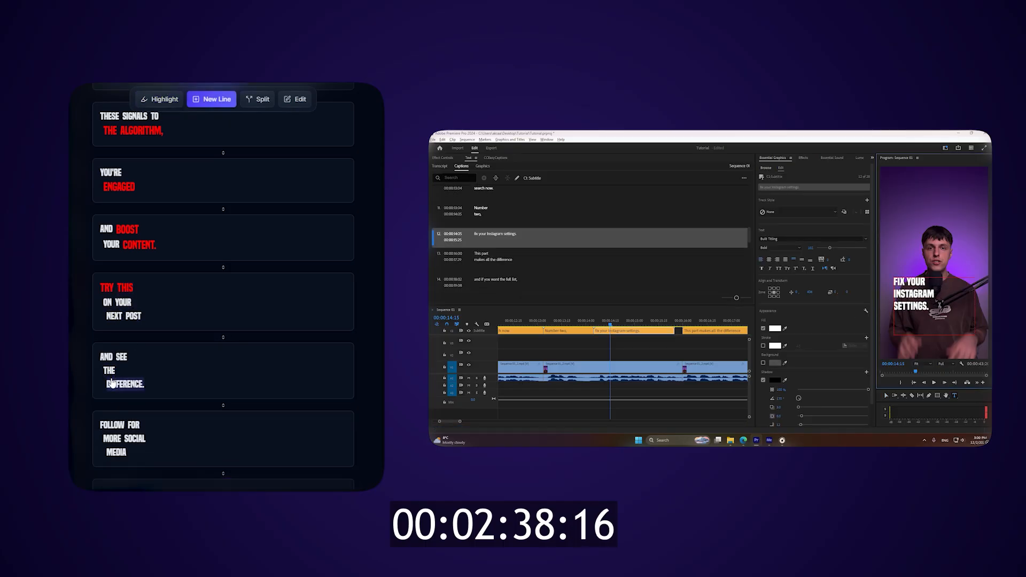
{"action": "left_click", "coordinate": [116, 385]}
{"action": "key", "text": "h"}
{"action": "left_click", "coordinate": [133, 371]}
Set FOLLOW as a highlighted line above FOR MORE, and split the caption before SOCIAL
{"action": "scroll", "coordinate": [129, 368], "scroll_direction": "down", "scroll_amount": 1}
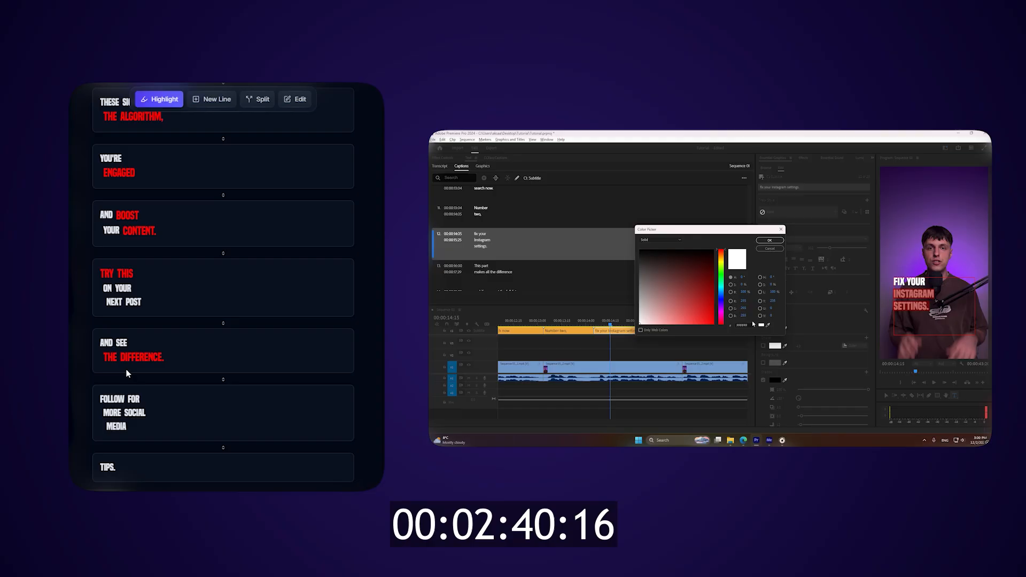
{"action": "key", "text": "n"}
{"action": "left_click", "coordinate": [137, 399]}
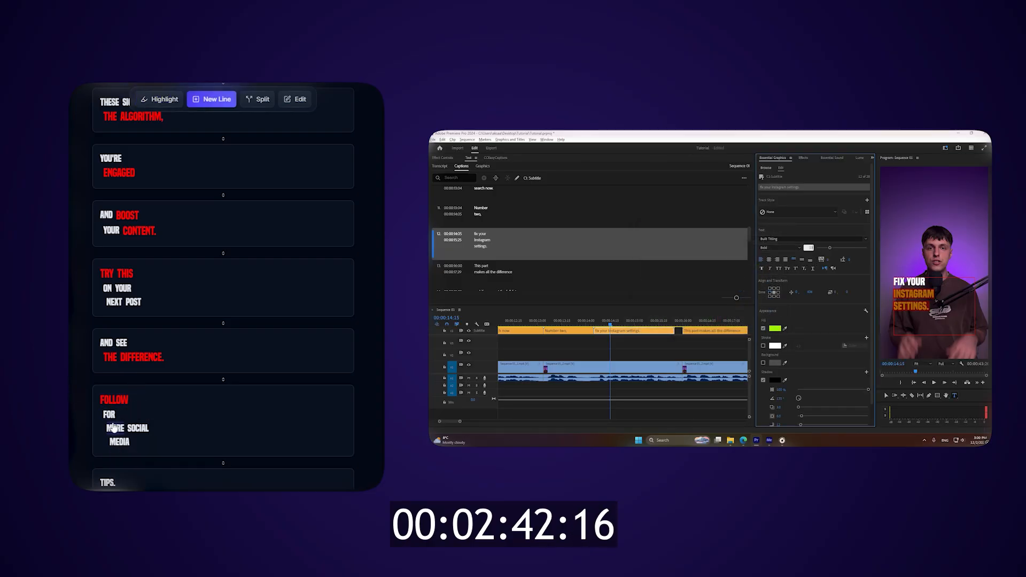
{"action": "left_click", "coordinate": [128, 431]}
{"action": "key", "text": "s"}
{"action": "left_click", "coordinate": [144, 415]}
Merge TIPS into the SOCIAL MEDIA caption and highlight SOCIAL MEDIA TIPS
{"action": "key", "text": "h"}
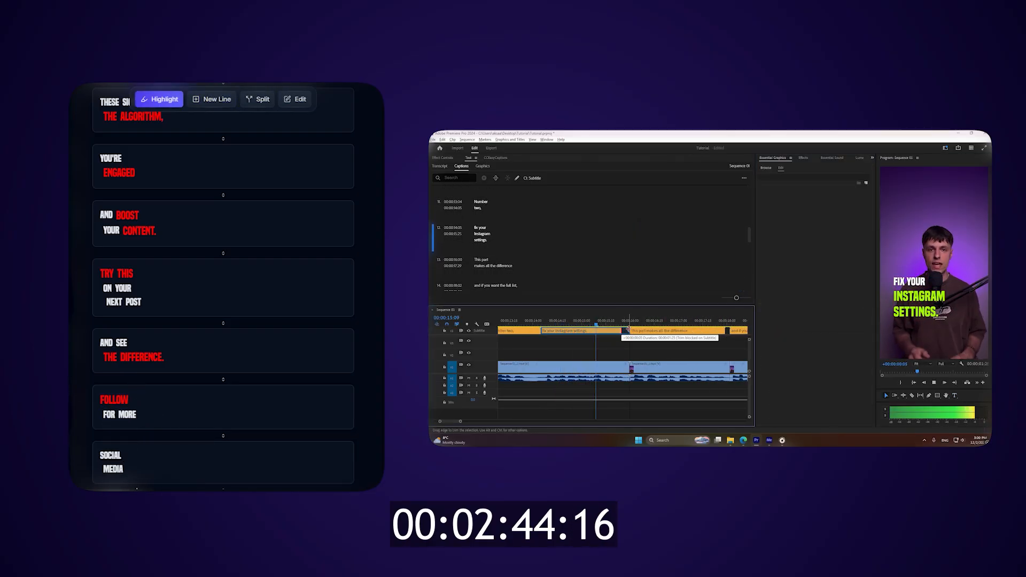
{"action": "left_click", "coordinate": [109, 457]}
{"action": "left_click", "coordinate": [138, 471]}
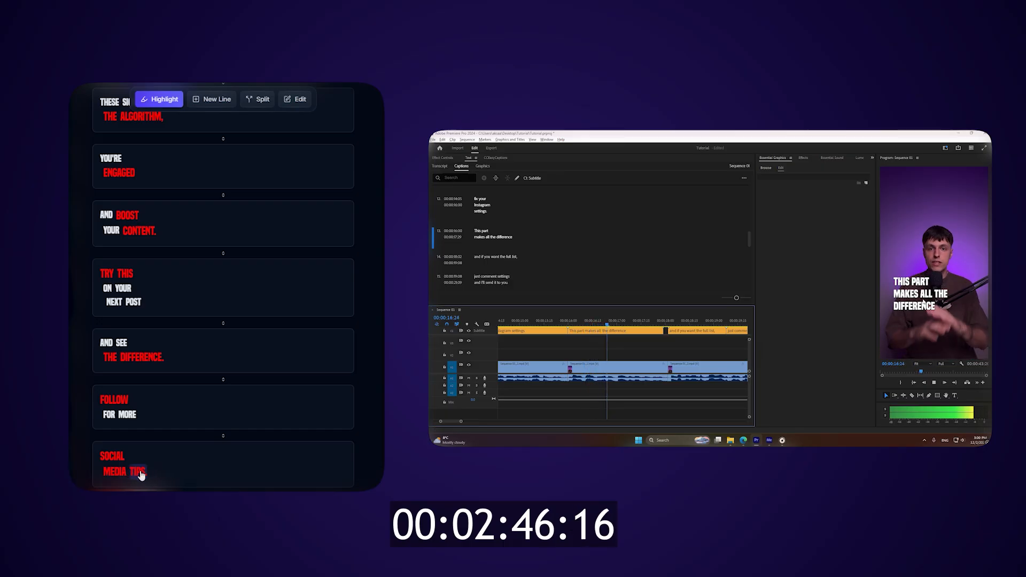
{"action": "key", "text": "n"}
{"action": "left_click", "coordinate": [138, 473]}
{"action": "key", "text": "h"}
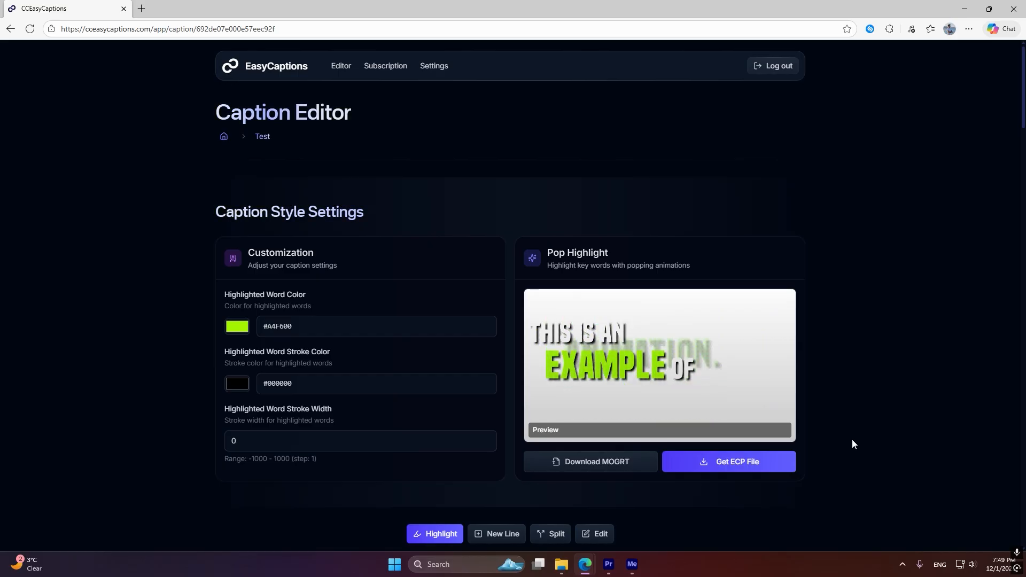
Switch to Premiere Pro and open the CCEasyCaptions extension
{"action": "left_click", "coordinate": [613, 564]}
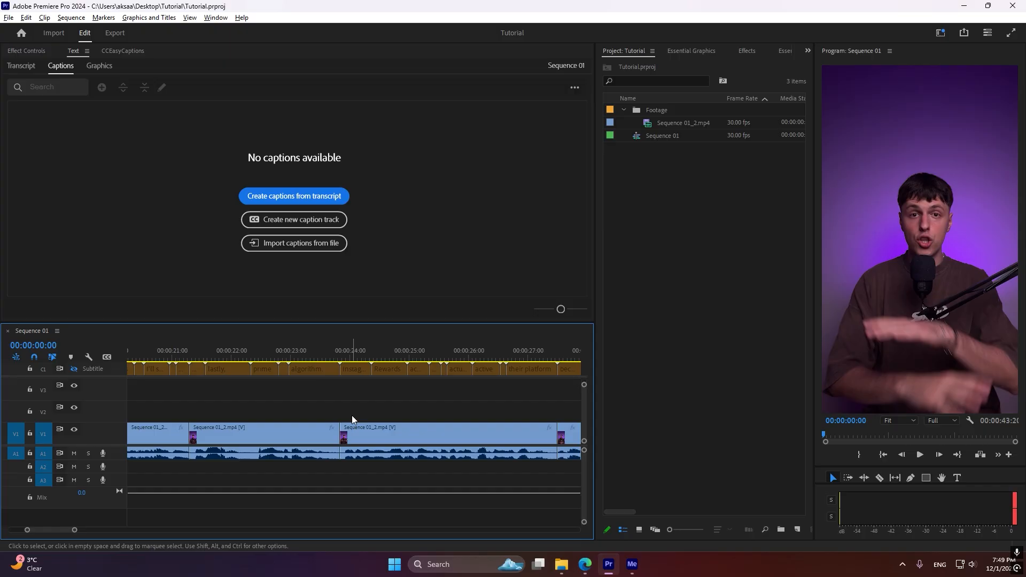
{"action": "left_click", "coordinate": [215, 19]}
{"action": "mouse_move", "coordinate": [255, 61]}
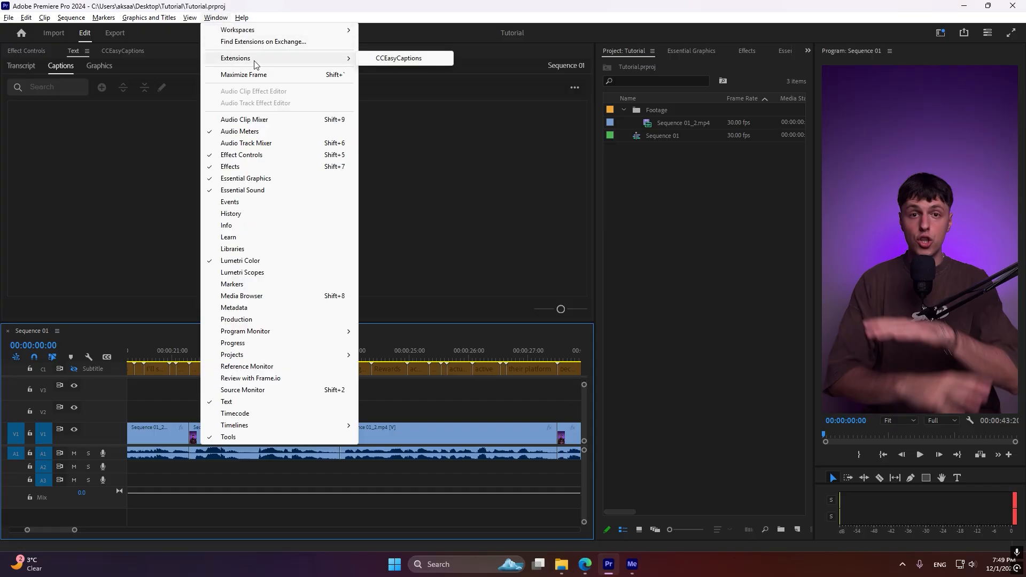
{"action": "left_click", "coordinate": [398, 59]}
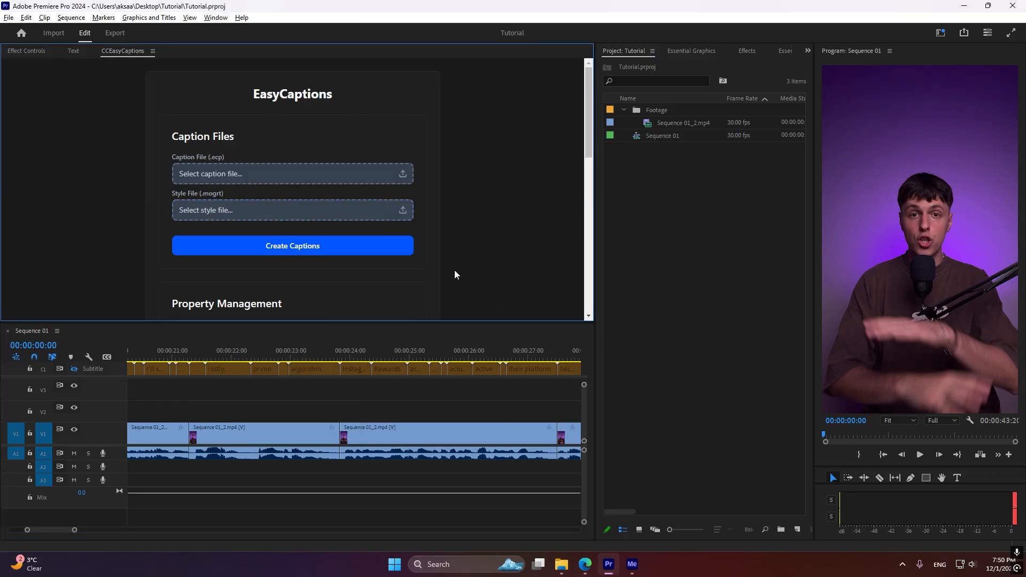
{"action": "scroll", "coordinate": [461, 259], "scroll_direction": "down", "scroll_amount": 6}
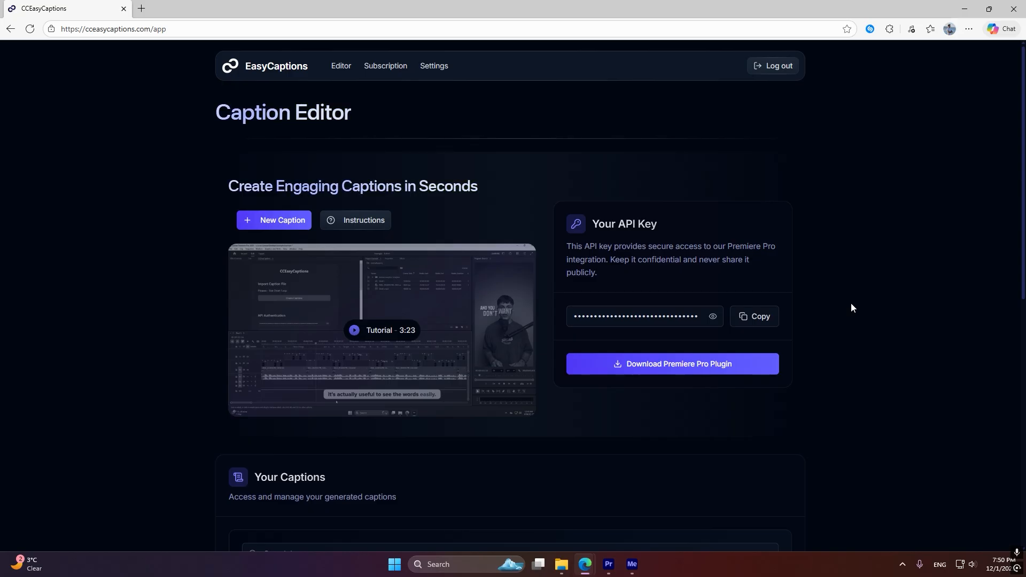
Copy the API key from the EasyCaptions website, enter it under API Authentication in Premiere Pro's CCEasyCaptions extension and save it
{"action": "left_click", "coordinate": [761, 319]}
{"action": "left_click", "coordinate": [608, 566]}
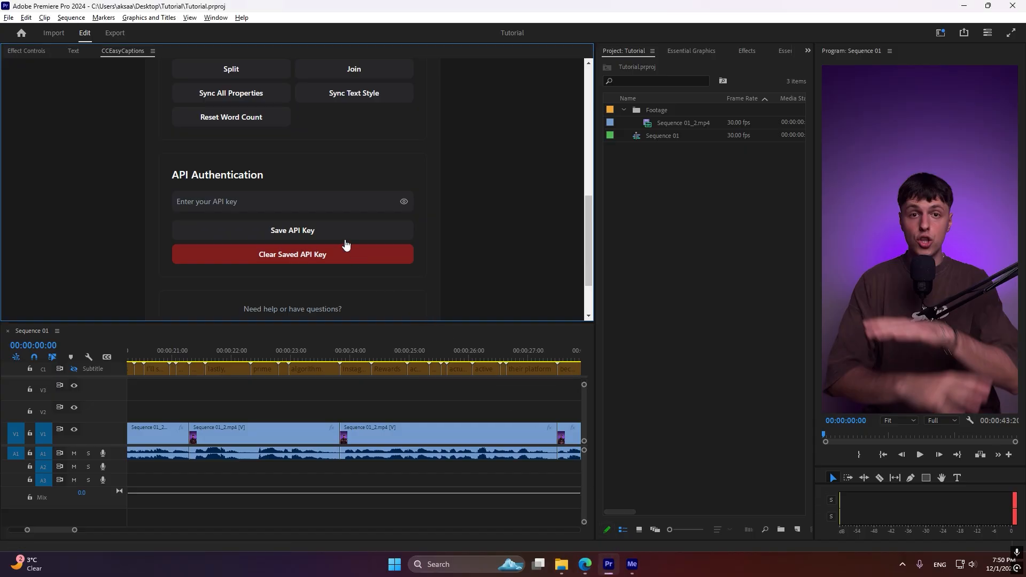
{"action": "left_click", "coordinate": [285, 194]}
{"action": "key", "text": "ctrl+v"}
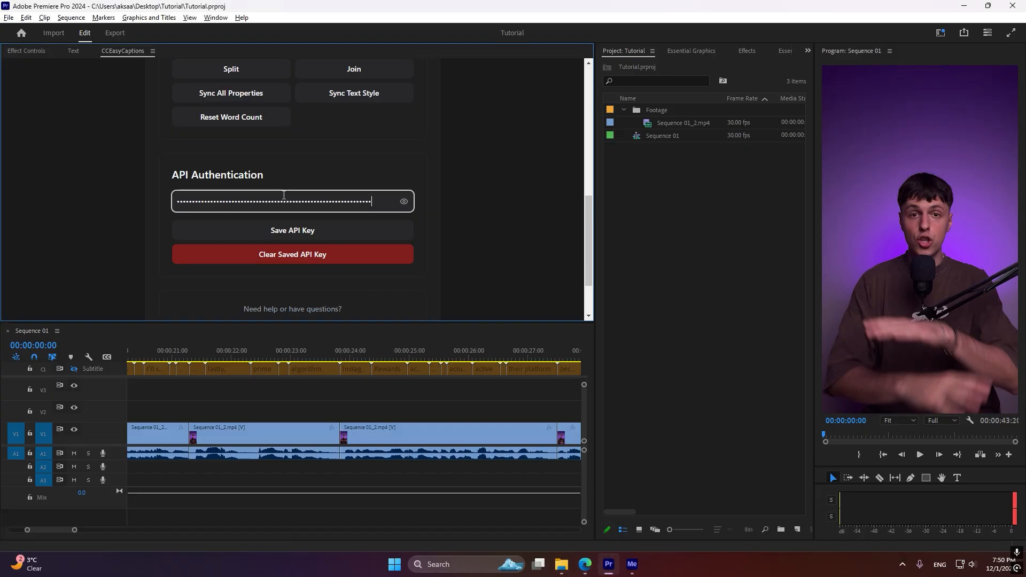
{"action": "left_click", "coordinate": [326, 236]}
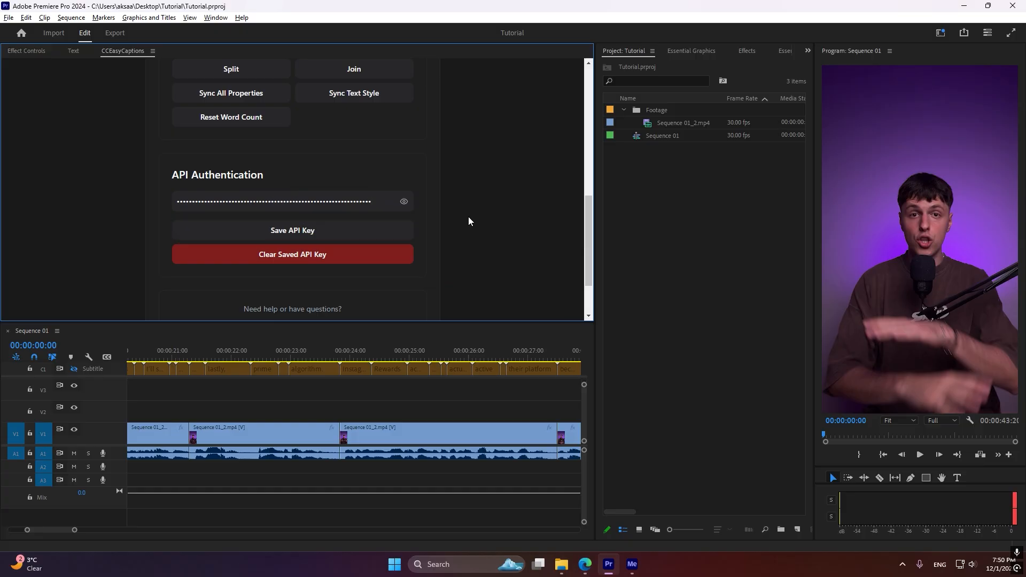
Create captions from the caption file Phrases - Test.ecp and the style file Pop Highlight - 30.000.mogrt
{"action": "scroll", "coordinate": [468, 221], "scroll_direction": "up", "scroll_amount": 10}
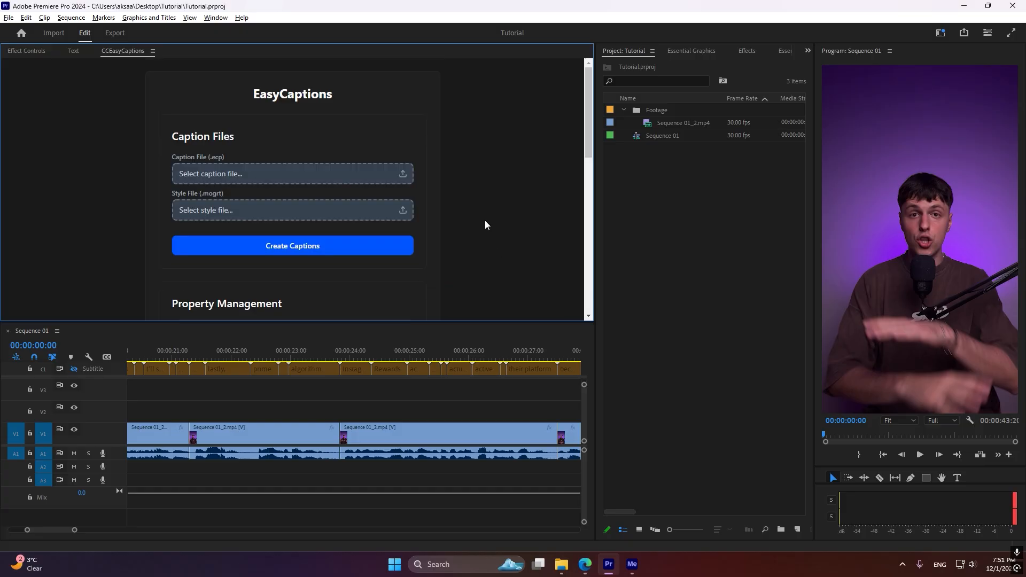
{"action": "left_click", "coordinate": [285, 175]}
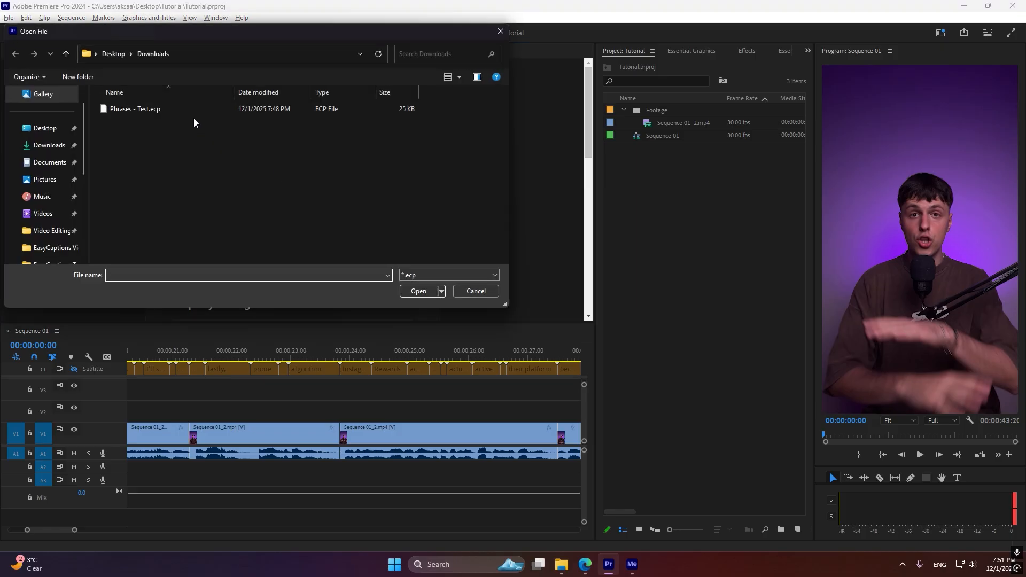
{"action": "double_click", "coordinate": [193, 113]}
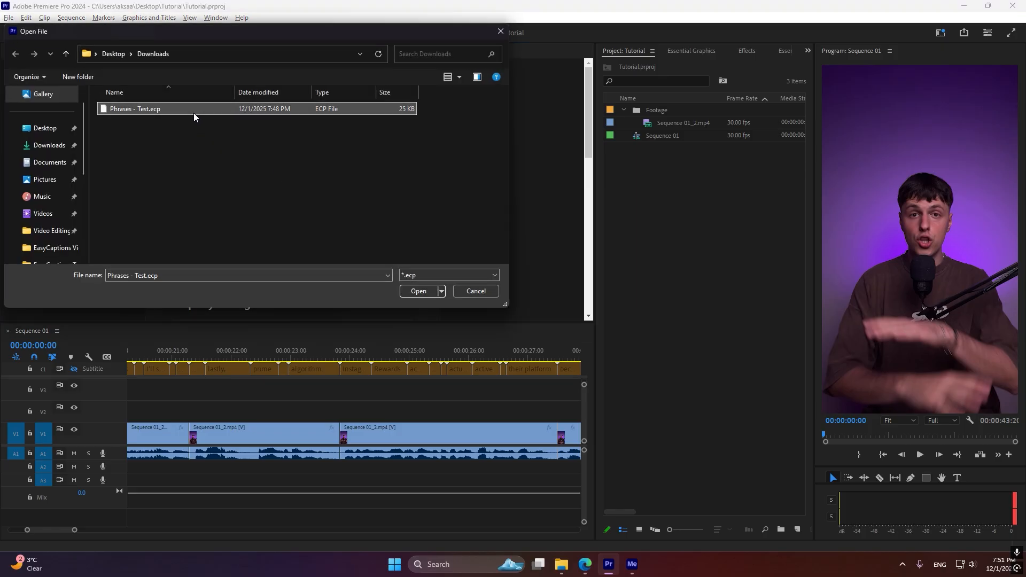
{"action": "left_click", "coordinate": [279, 210]}
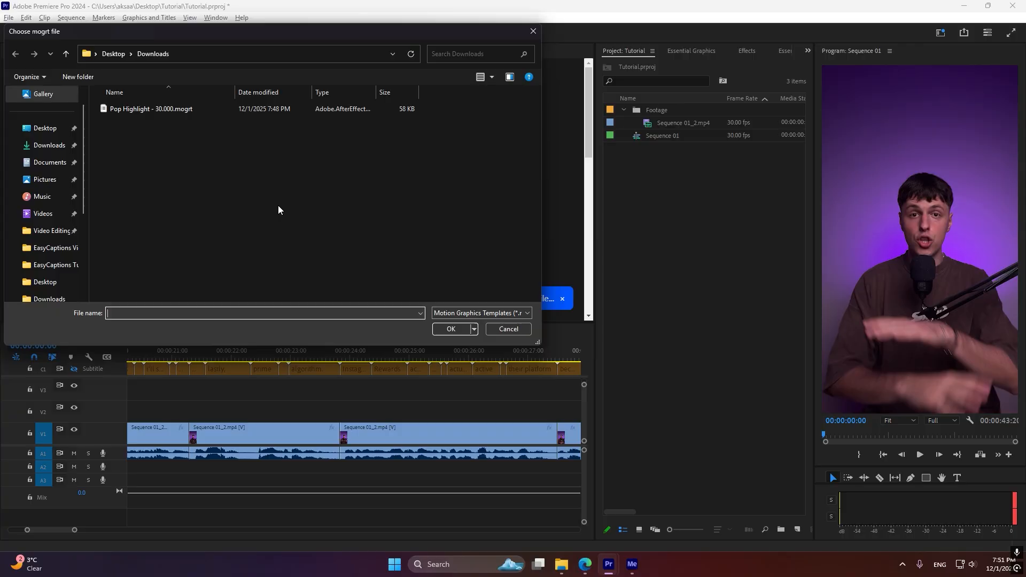
{"action": "double_click", "coordinate": [187, 108]}
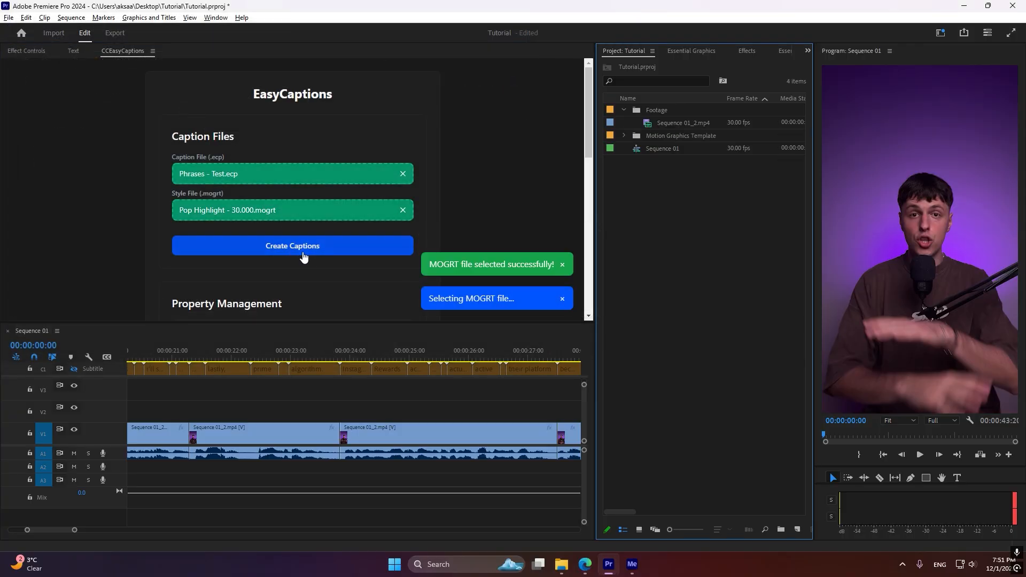
{"action": "left_click", "coordinate": [302, 253]}
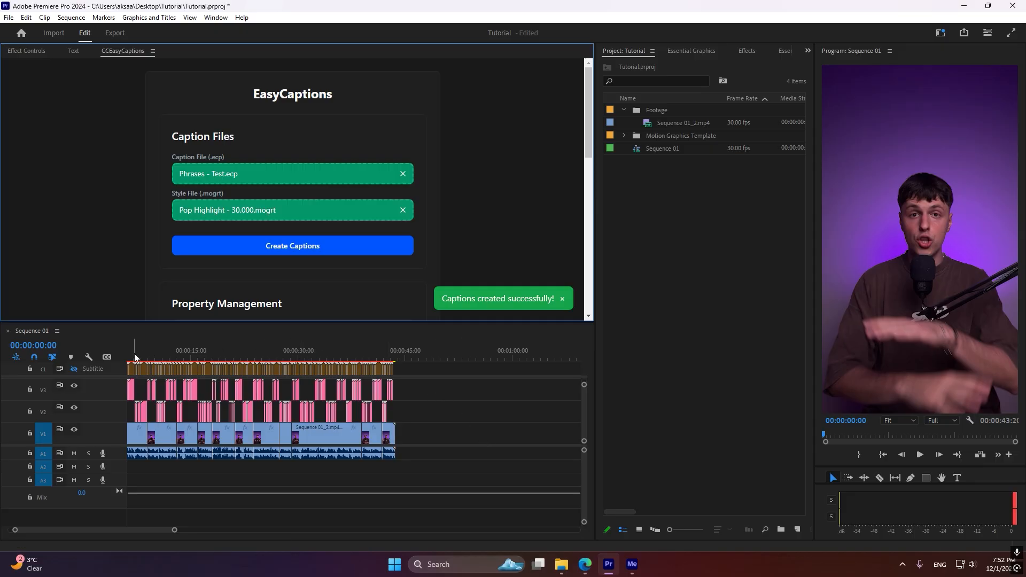
Play the captioned sequence and scrub through the "you do these three things" caption to check its word animation
{"action": "scroll", "coordinate": [143, 351], "scroll_direction": "up", "scroll_amount": 2}
{"action": "key", "text": "space"}
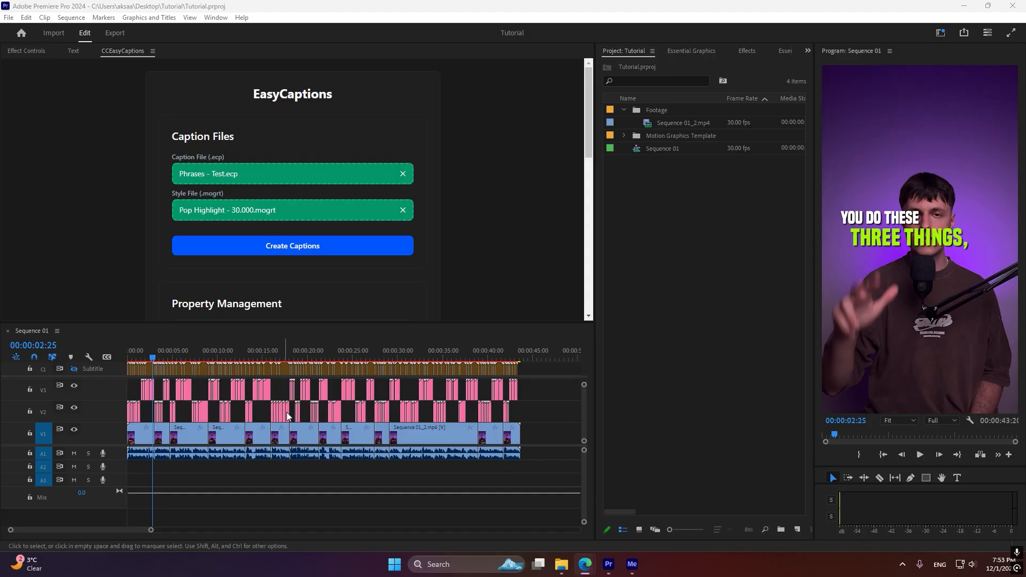
{"action": "scroll", "coordinate": [134, 404], "scroll_direction": "up", "scroll_amount": 5}
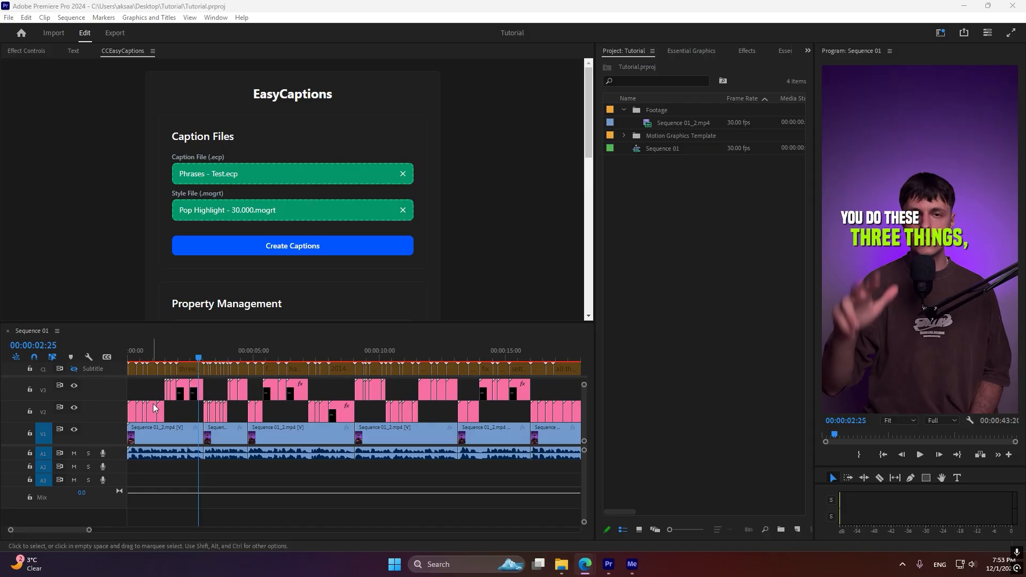
{"action": "left_click", "coordinate": [159, 412]}
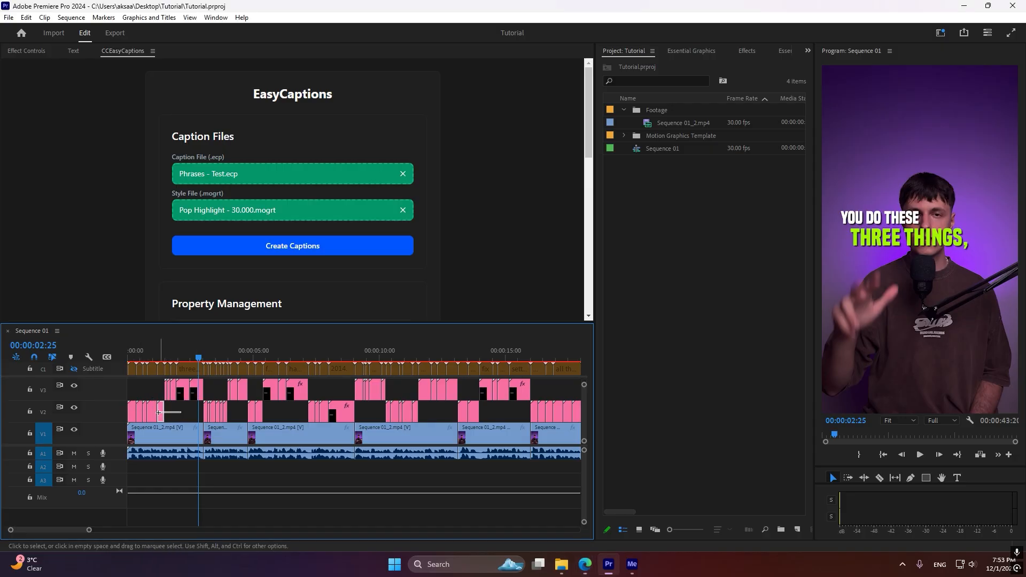
{"action": "left_click_drag", "start_coordinate": [158, 412], "coordinate": [99, 409]}
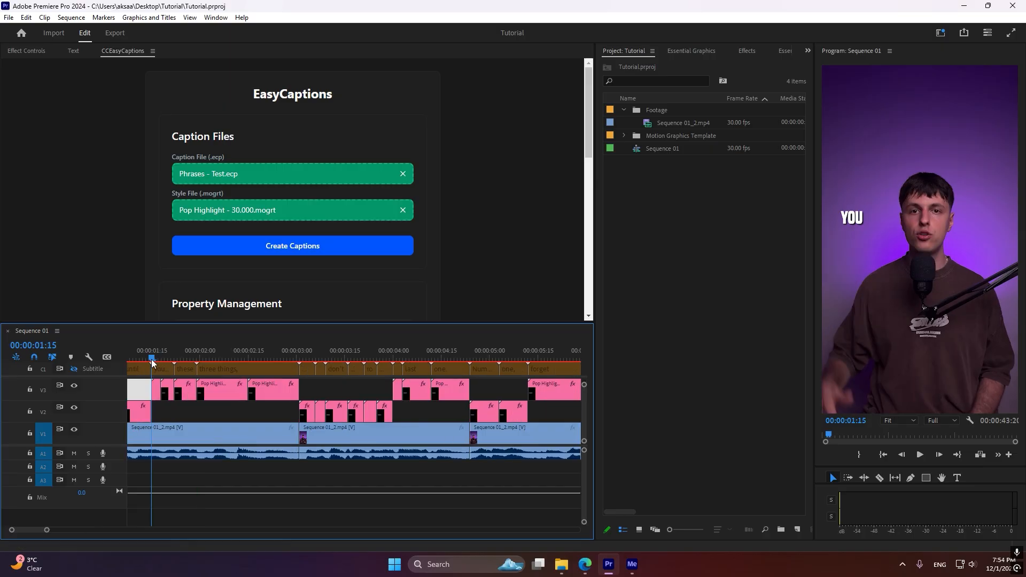
{"action": "left_click_drag", "start_coordinate": [152, 360], "coordinate": [151, 383]}
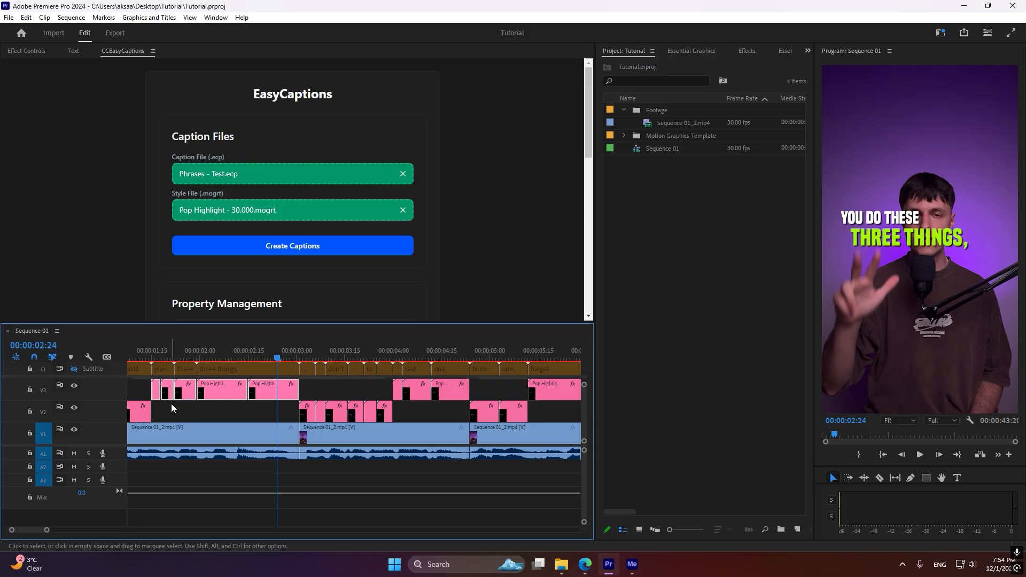
Examine how the individual word clips on tracks V2 and V3 make up each caption phrase
{"action": "left_click", "coordinate": [162, 405]}
{"action": "left_click", "coordinate": [158, 395]}
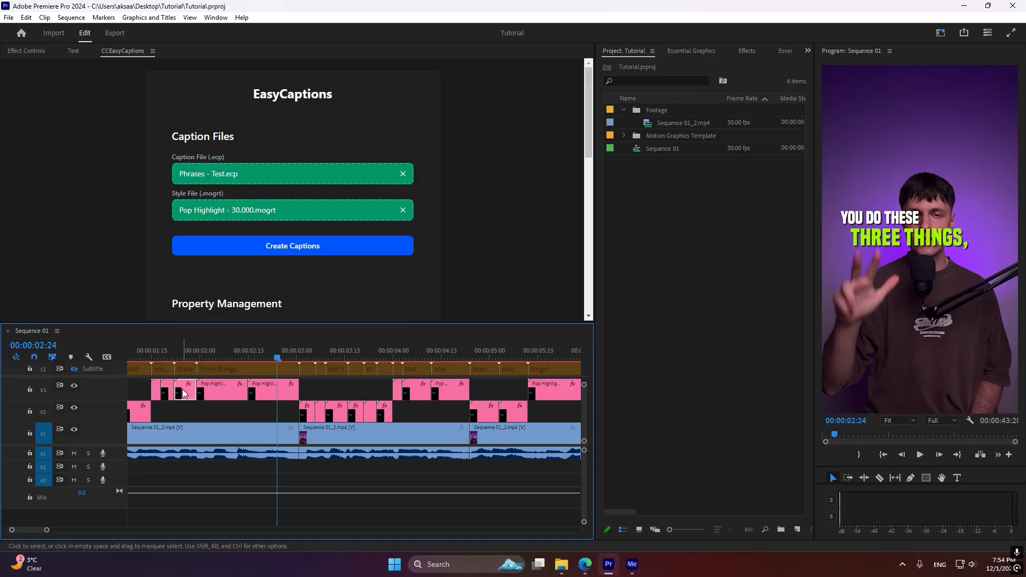
{"action": "left_click", "coordinate": [223, 392]}
{"action": "left_click", "coordinate": [251, 484]}
{"action": "scroll", "coordinate": [215, 489], "scroll_direction": "down", "scroll_amount": 5}
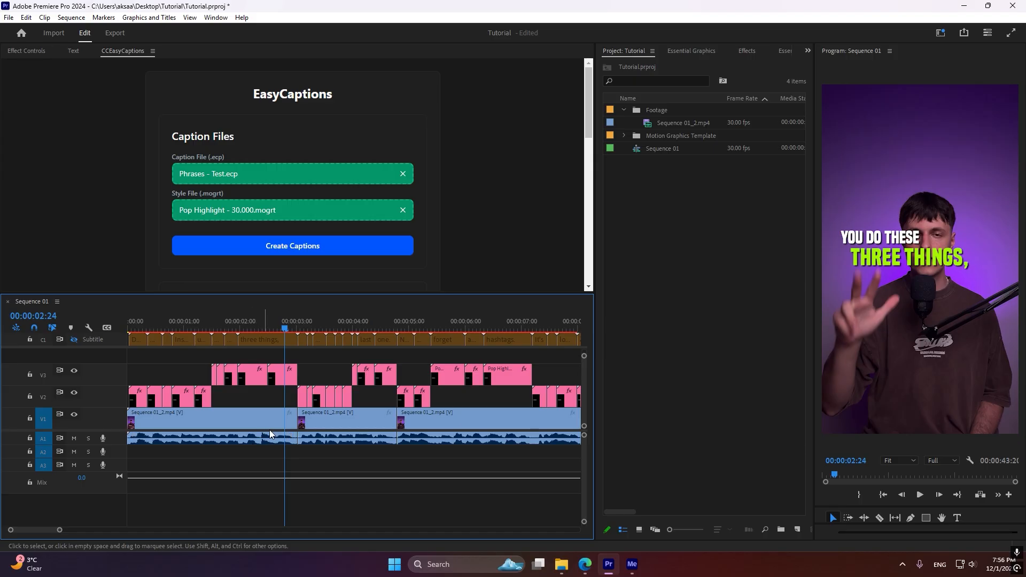
{"action": "left_click_drag", "start_coordinate": [230, 406], "coordinate": [203, 394]}
{"action": "left_click", "coordinate": [236, 496]}
{"action": "left_click_drag", "start_coordinate": [223, 394], "coordinate": [139, 381]}
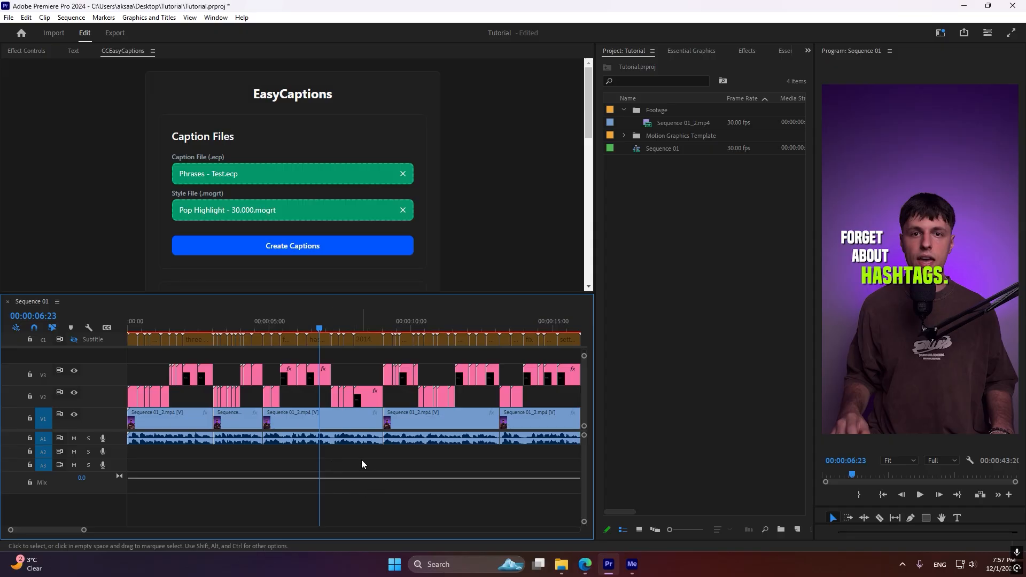
In the hashtags caption clip's graphic properties, replace the period after "hashtags" with "!!!!!"
{"action": "left_click", "coordinate": [320, 373]}
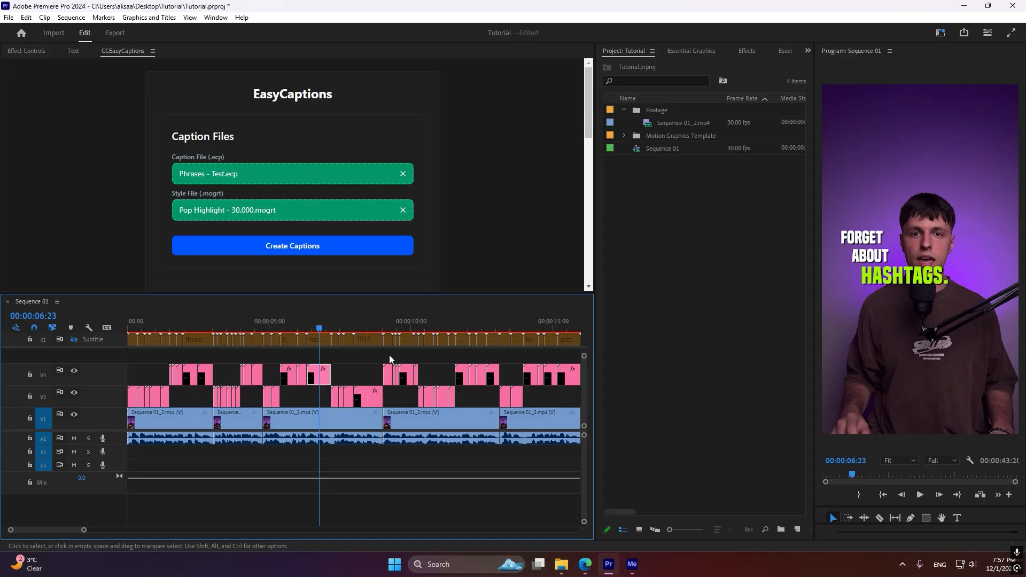
{"action": "left_click", "coordinate": [688, 53]}
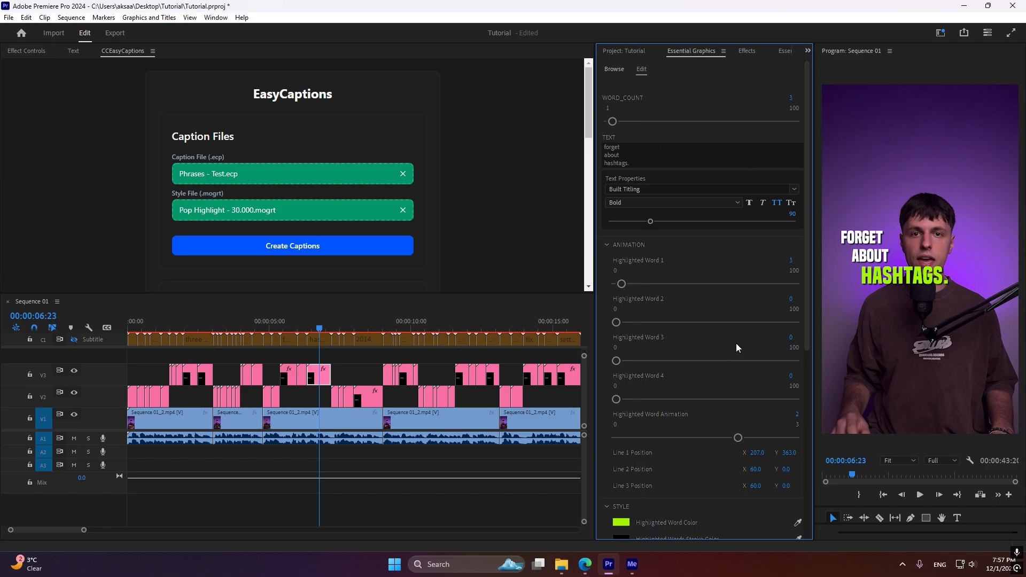
{"action": "left_click", "coordinate": [640, 160]}
{"action": "left_click", "coordinate": [641, 160]}
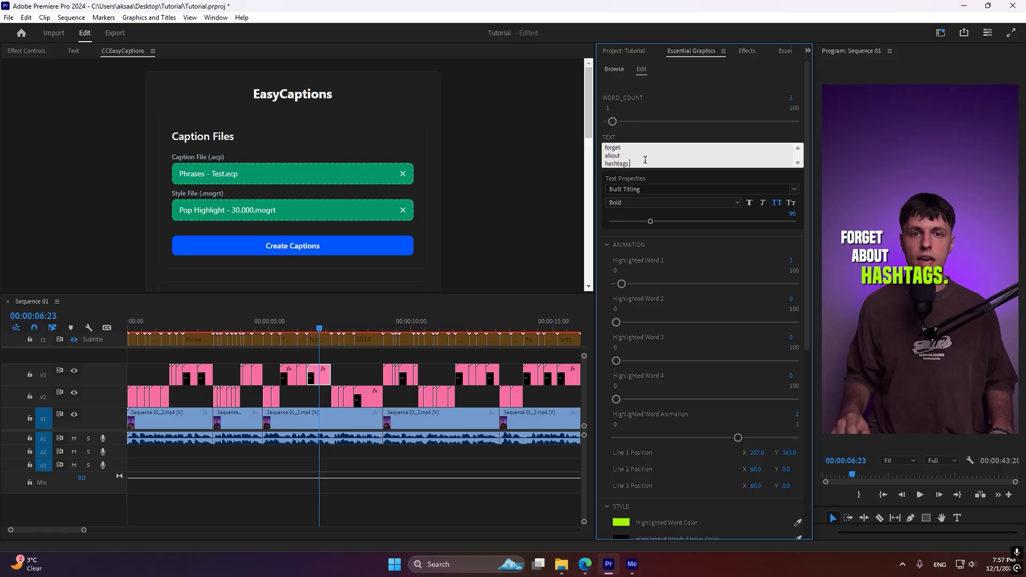
{"action": "type", "text": "!!!!!"}
{"action": "left_click", "coordinate": [647, 260]}
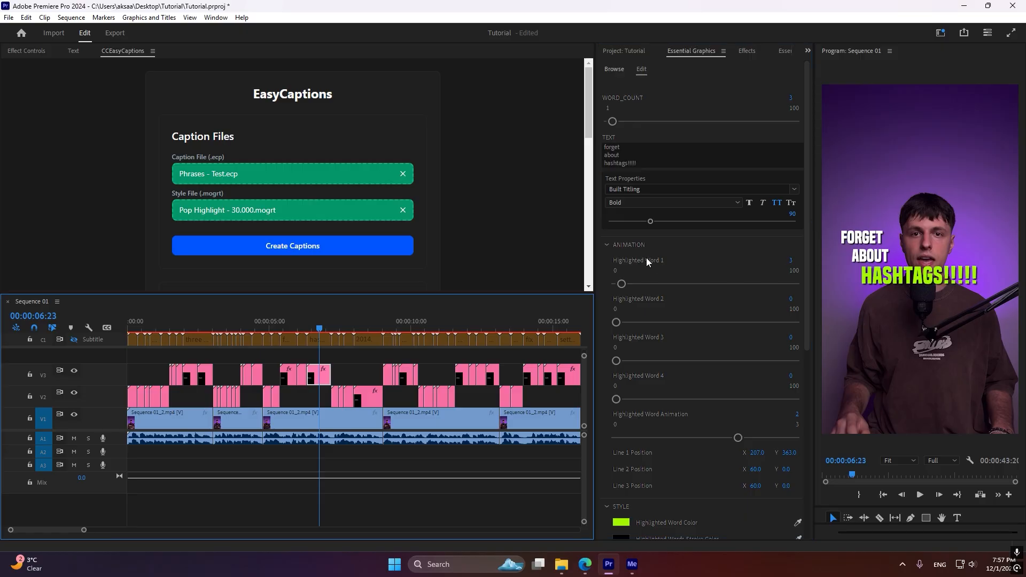
Change the Highlighted Word Color of the hashtags clip to cyan, 00F6E8
{"action": "scroll", "coordinate": [656, 251], "scroll_direction": "down", "scroll_amount": 3}
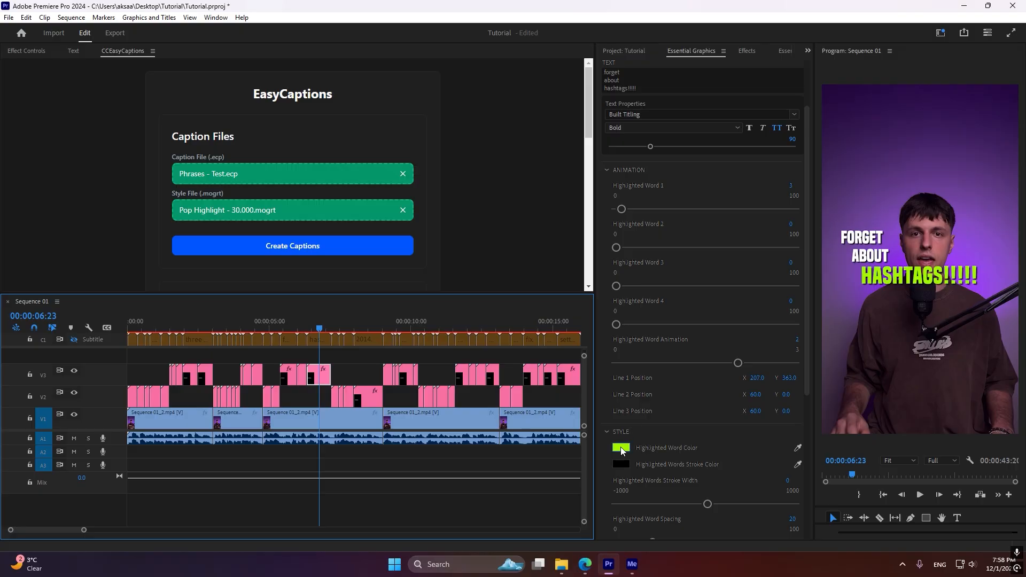
{"action": "left_click", "coordinate": [621, 449]}
{"action": "left_click", "coordinate": [533, 279]}
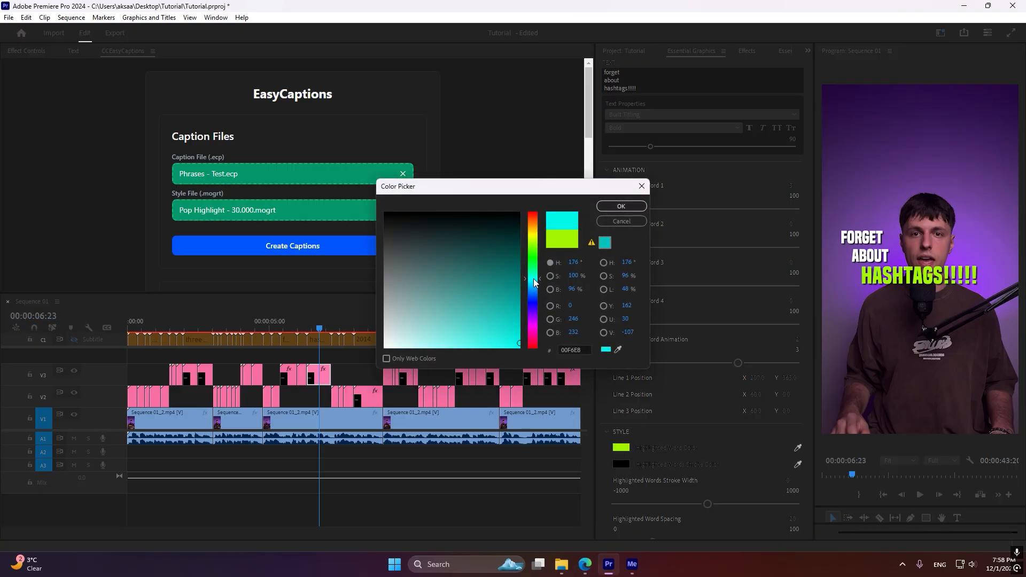
{"action": "left_click", "coordinate": [611, 207]}
Sync all properties of the edited hashtags clip across the three clips of the "forget about hashtags" phrase
{"action": "scroll", "coordinate": [306, 383], "scroll_direction": "up", "scroll_amount": 4}
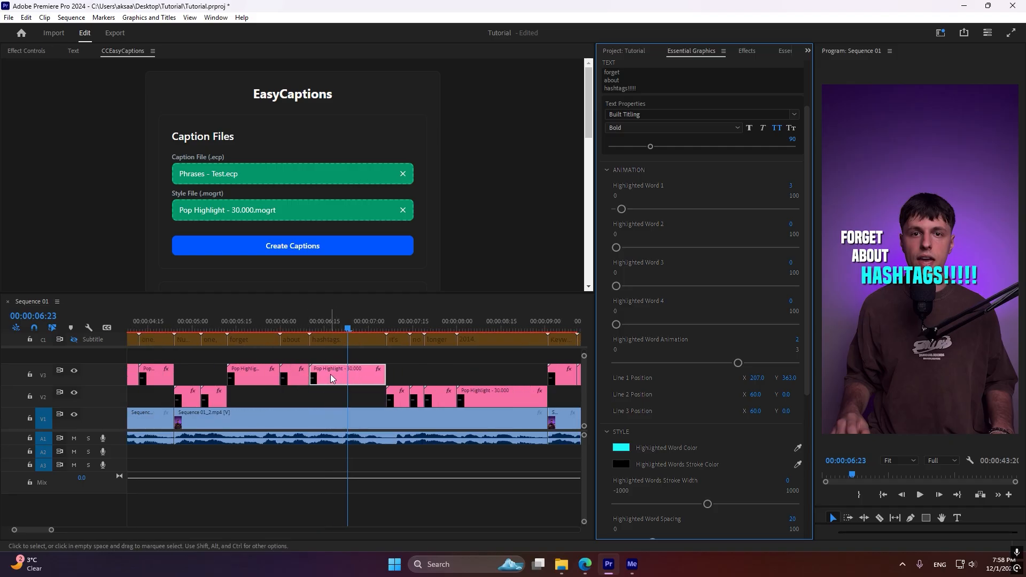
{"action": "left_click", "coordinate": [331, 378]}
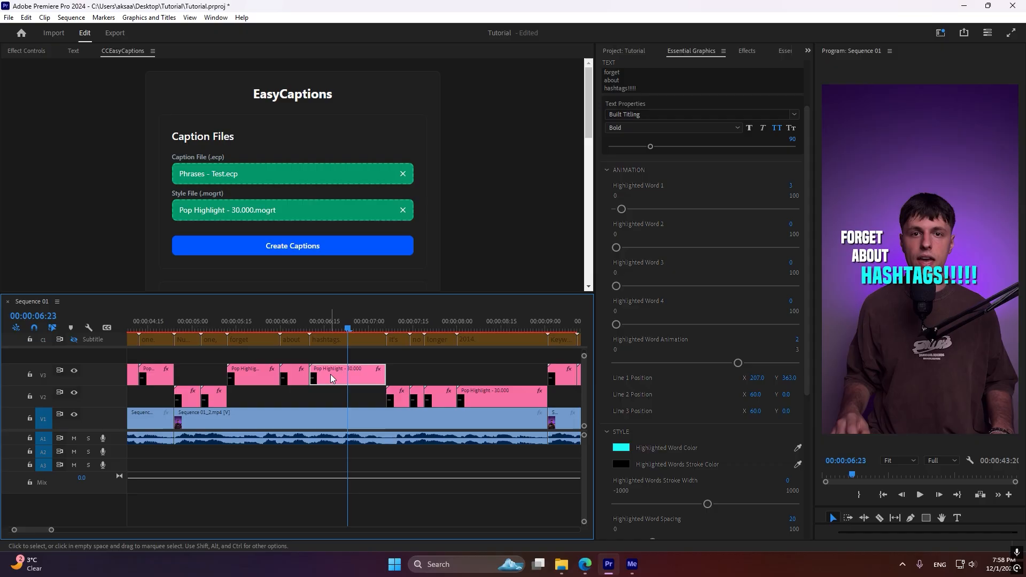
{"action": "left_click", "coordinate": [299, 380]}
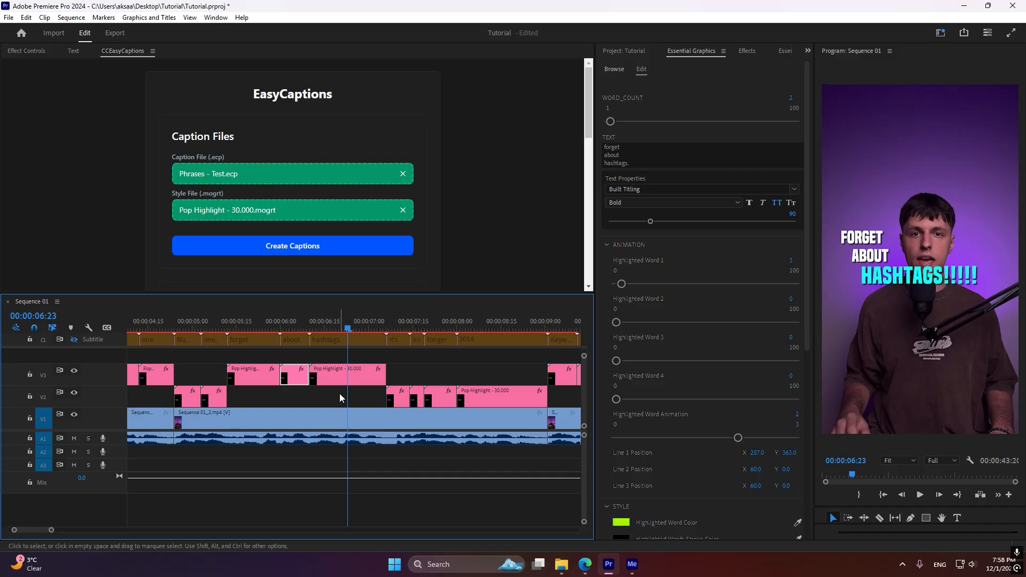
{"action": "left_click", "coordinate": [337, 376]}
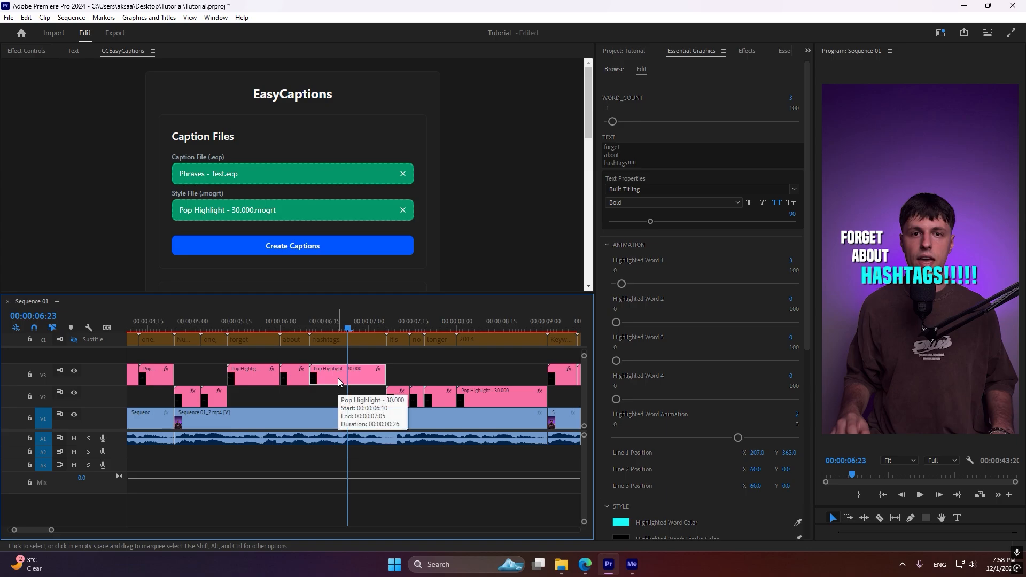
{"action": "left_click", "coordinate": [345, 329]}
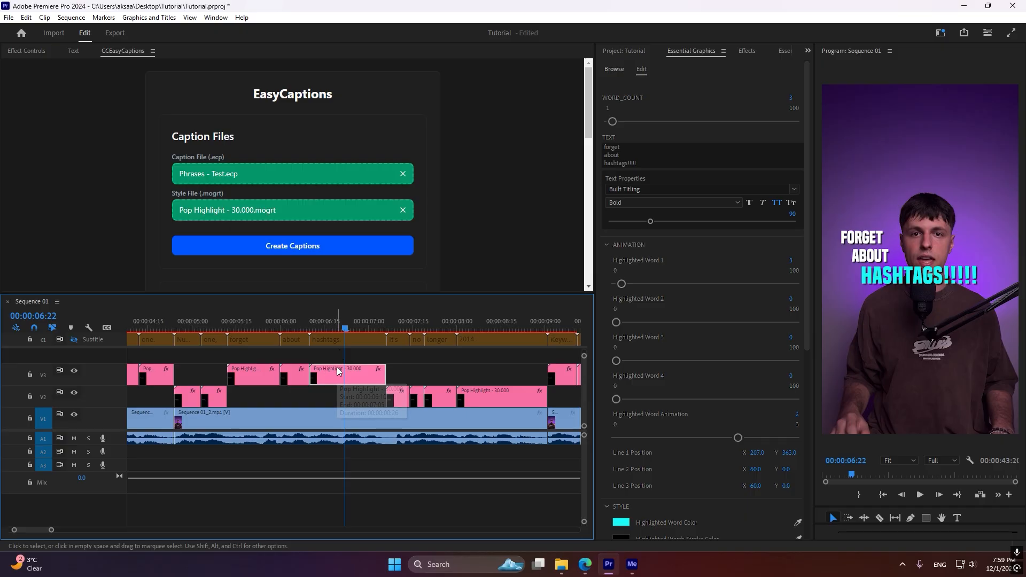
{"action": "left_click_drag", "start_coordinate": [336, 355], "coordinate": [254, 377]}
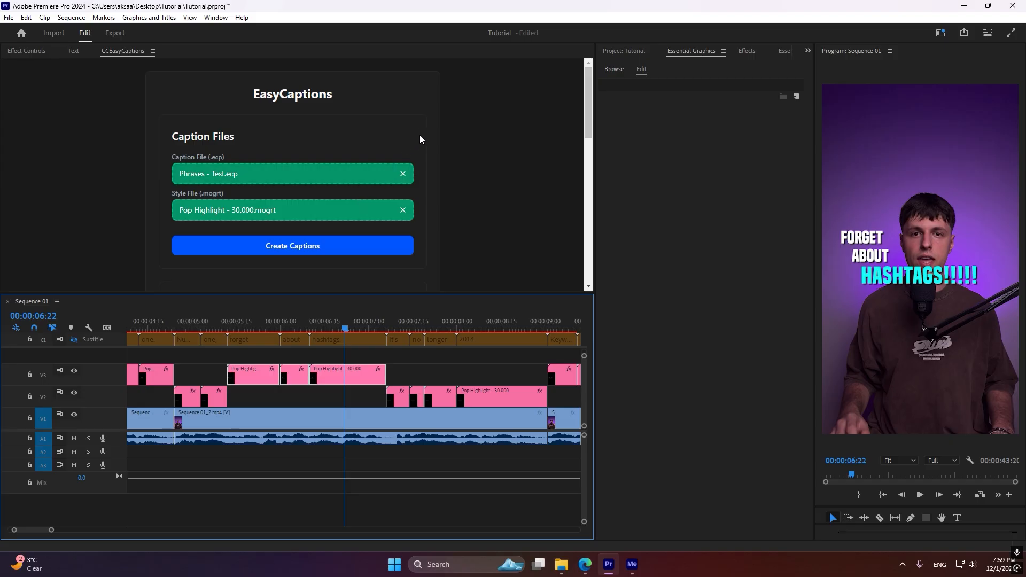
{"action": "scroll", "coordinate": [420, 135], "scroll_direction": "down", "scroll_amount": 10}
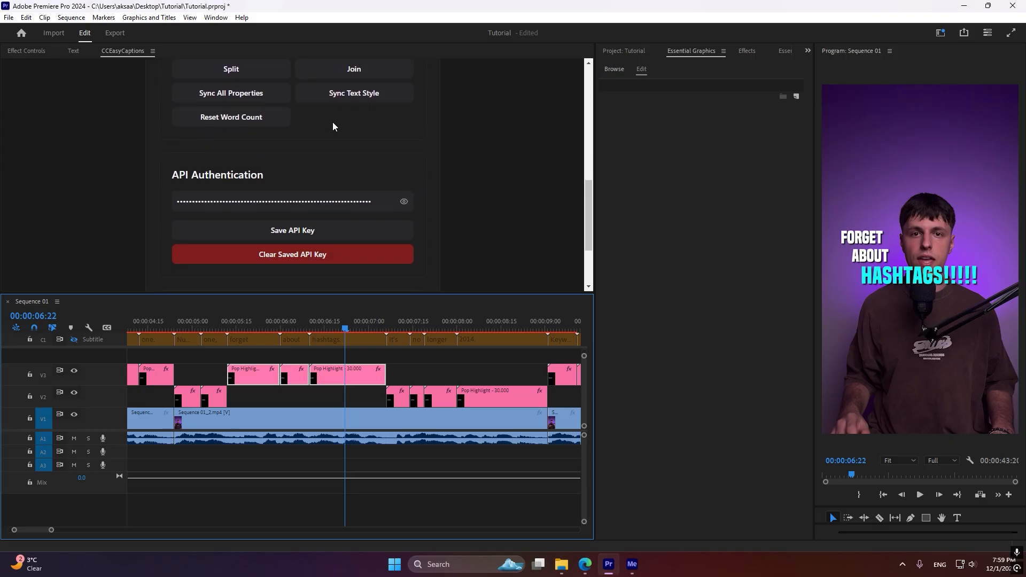
{"action": "left_click", "coordinate": [249, 94]}
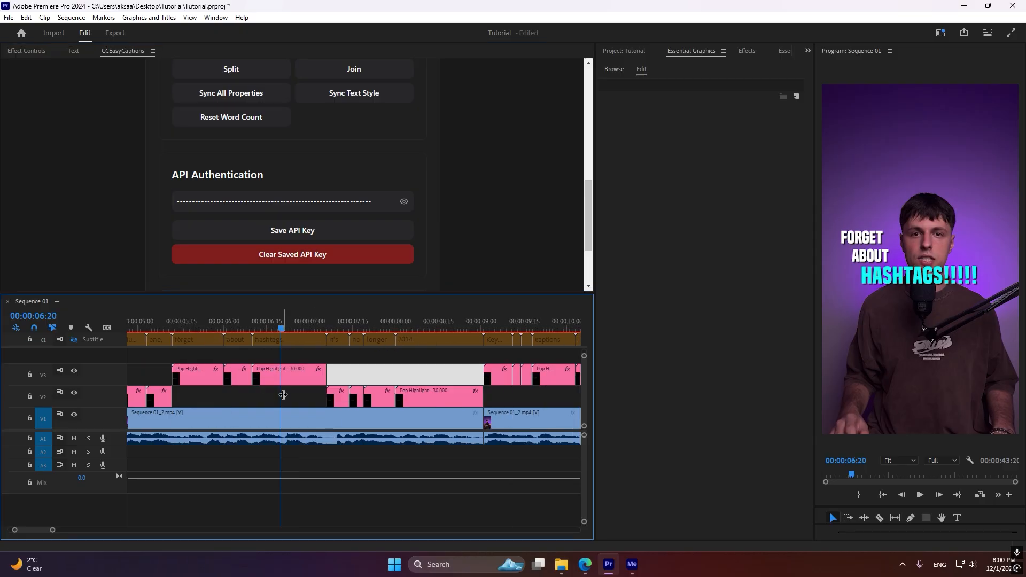
Sync the Highlighted Word Color property of the hashtags clip across all caption clips on tracks V2 and V3
{"action": "left_click", "coordinate": [273, 376]}
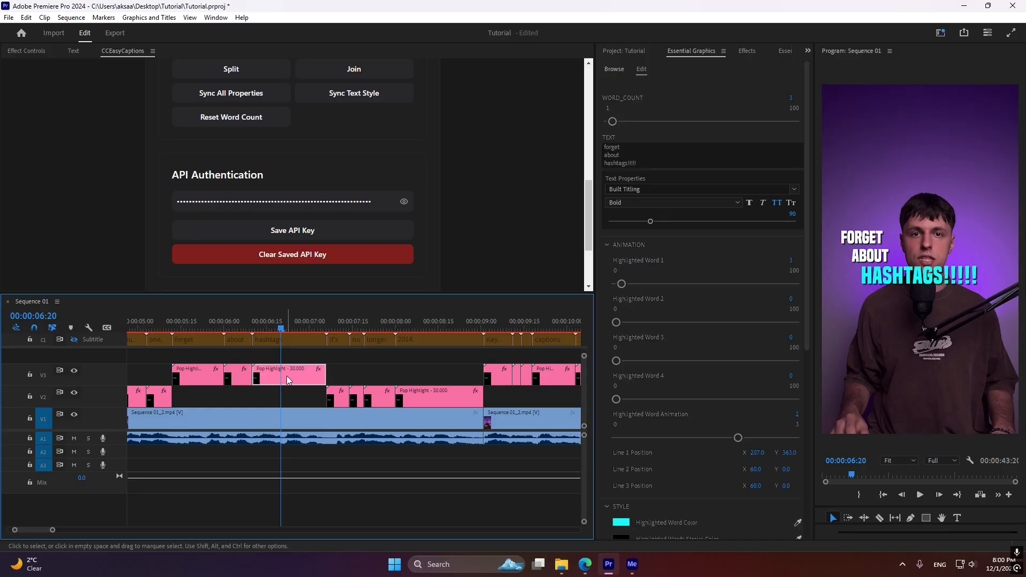
{"action": "scroll", "coordinate": [276, 386], "scroll_direction": "down", "scroll_amount": 3}
{"action": "scroll", "coordinate": [243, 382], "scroll_direction": "down", "scroll_amount": 6}
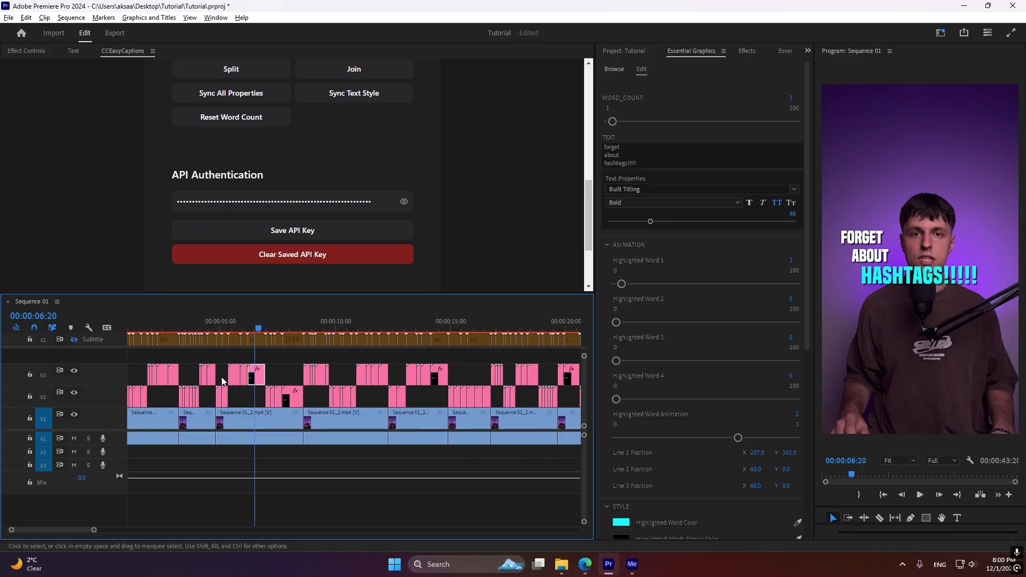
{"action": "left_click_drag", "start_coordinate": [415, 363], "coordinate": [128, 406]}
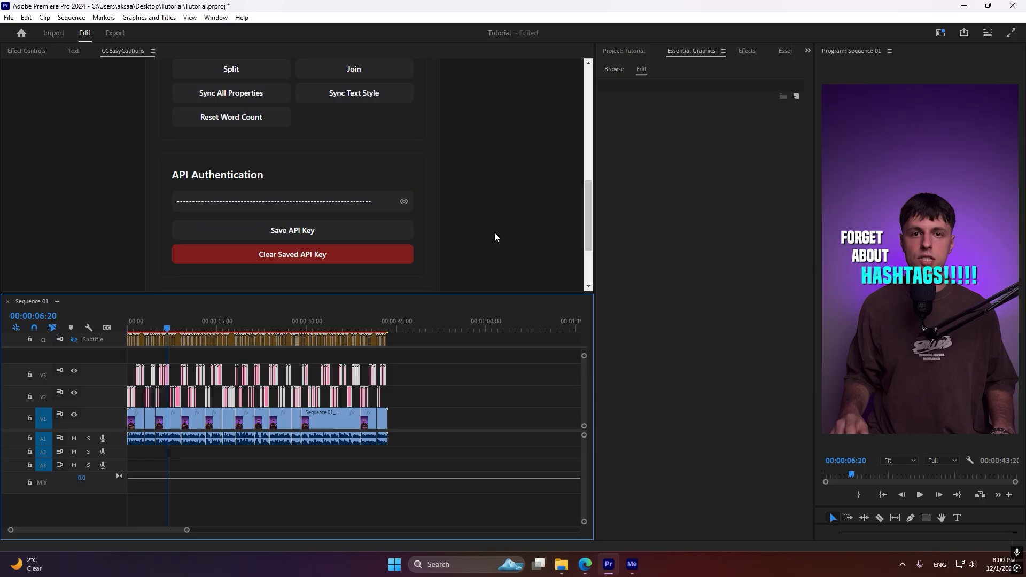
{"action": "scroll", "coordinate": [495, 238], "scroll_direction": "up", "scroll_amount": 4}
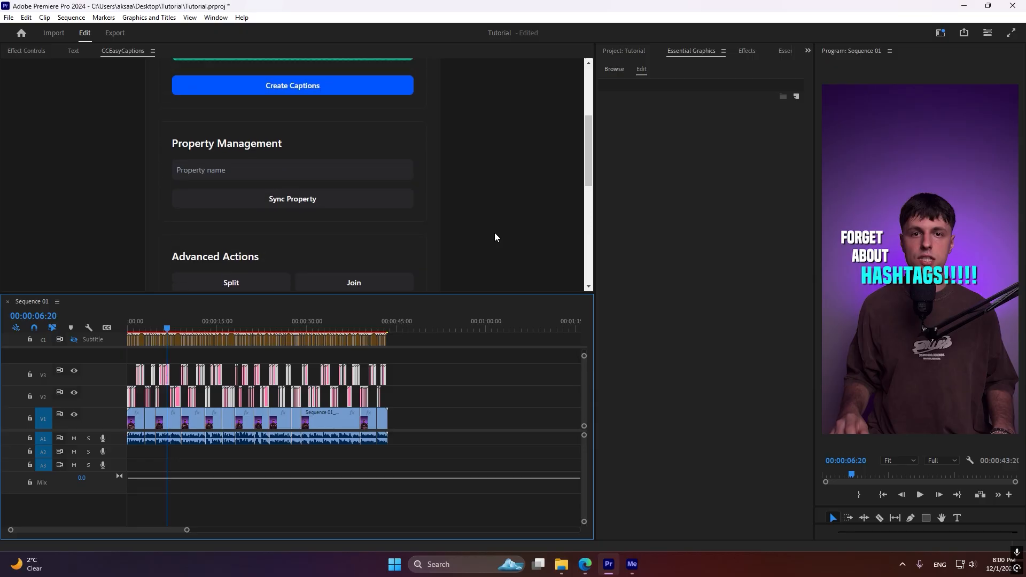
{"action": "left_click", "coordinate": [297, 167]}
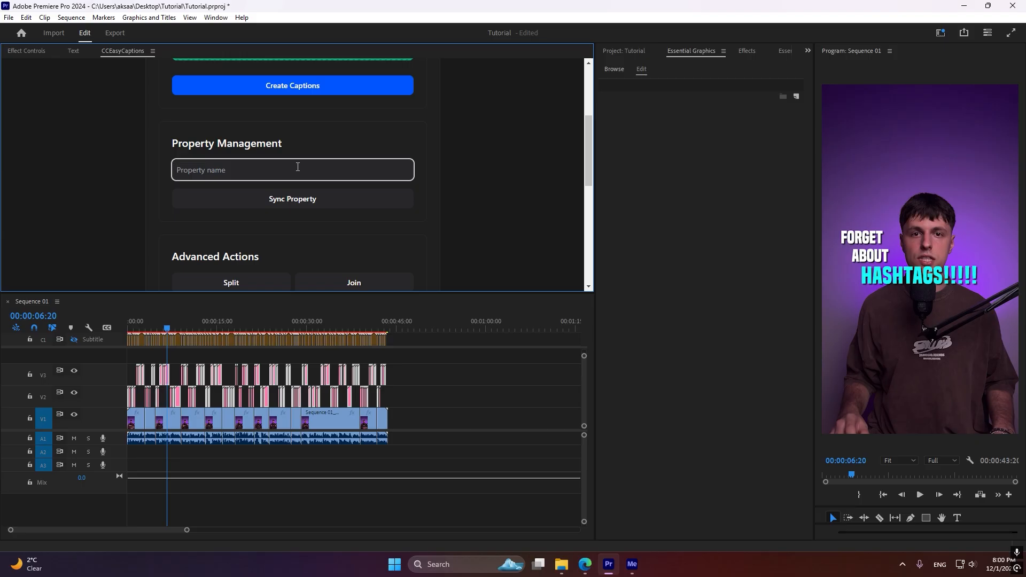
{"action": "type", "text": "Highlighted Word Color"}
{"action": "left_click", "coordinate": [330, 201]}
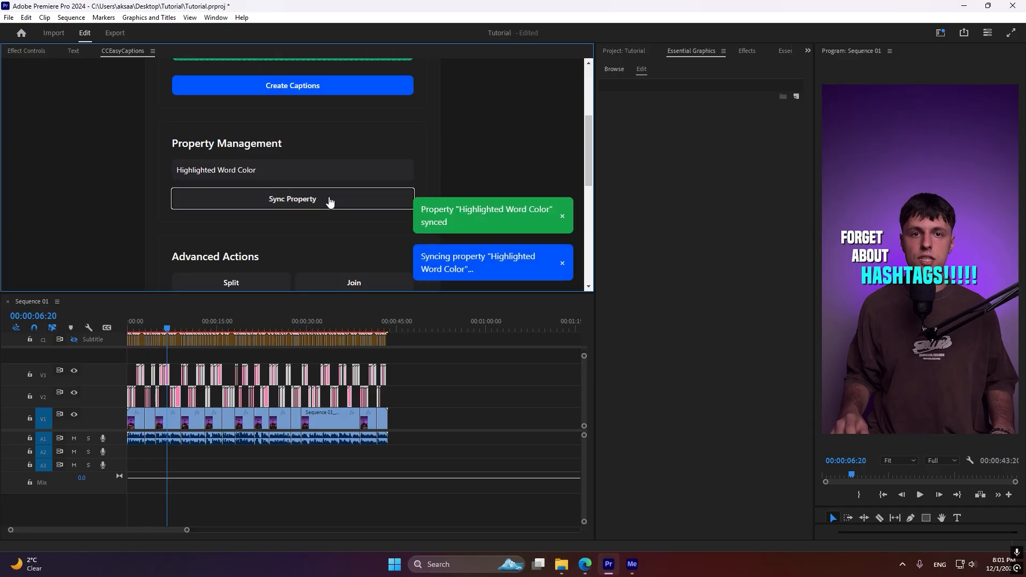
Play the sequence from the start to check the highlight color on the captions
{"action": "left_click", "coordinate": [166, 327]}
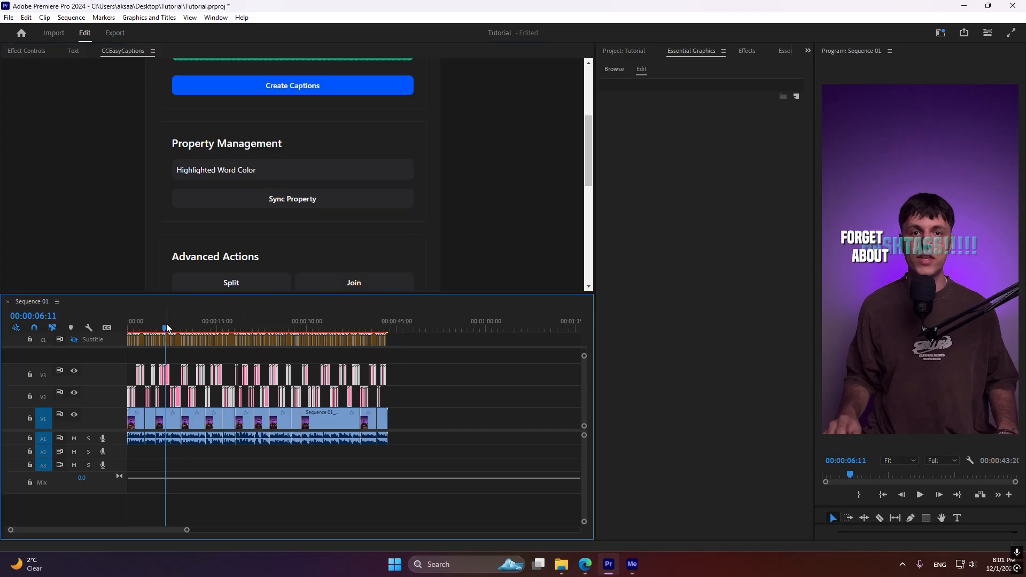
{"action": "left_click_drag", "start_coordinate": [166, 327], "coordinate": [62, 311]}
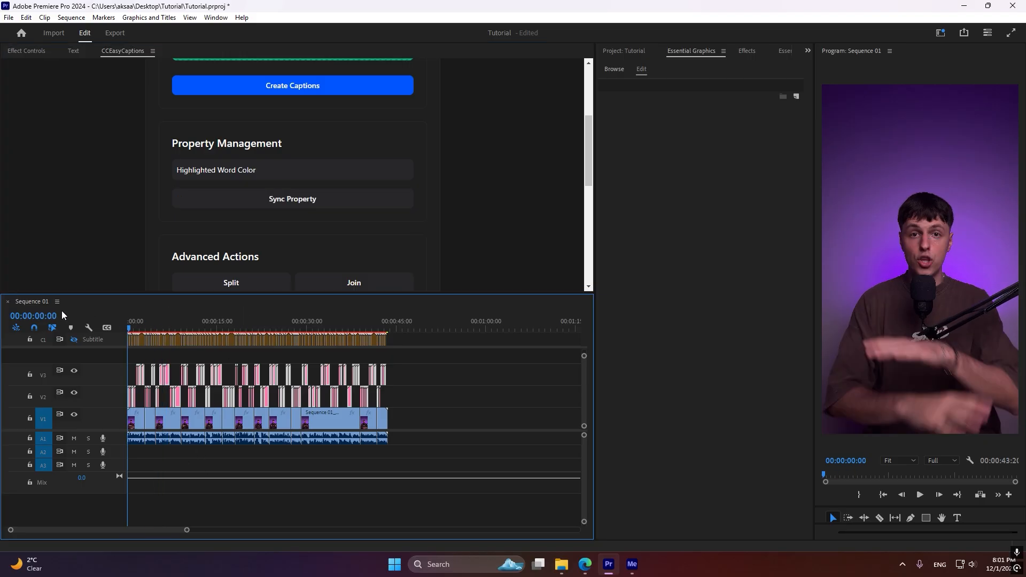
{"action": "left_click", "coordinate": [482, 439]}
{"action": "key", "text": "space"}
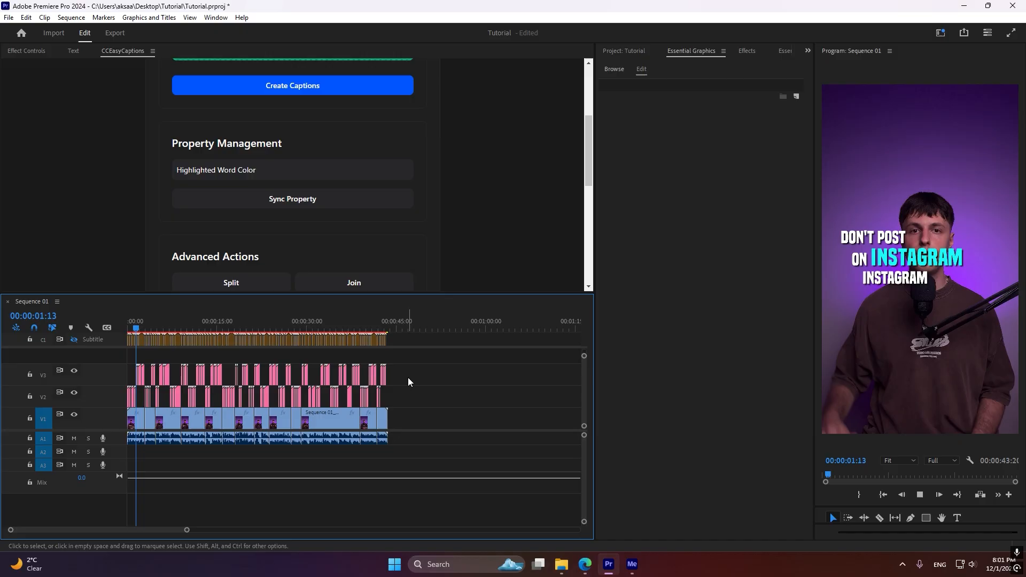
{"action": "key", "text": "space"}
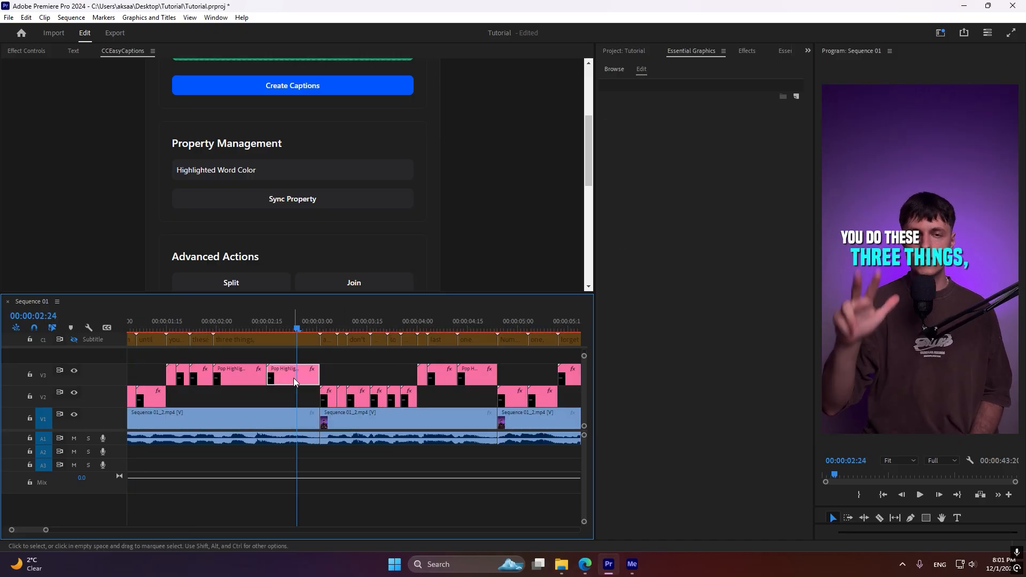
Make the text of the last "you do these three things," clip faux italic and set its font style to Light
{"action": "left_click", "coordinate": [293, 377]}
{"action": "scroll", "coordinate": [357, 220], "scroll_direction": "down", "scroll_amount": 4}
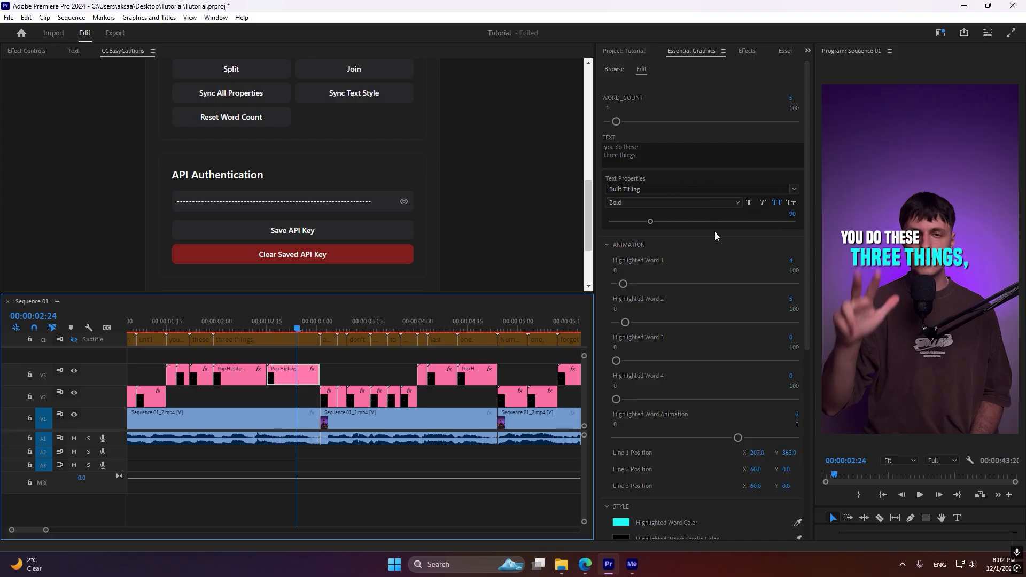
{"action": "left_click", "coordinate": [762, 204]}
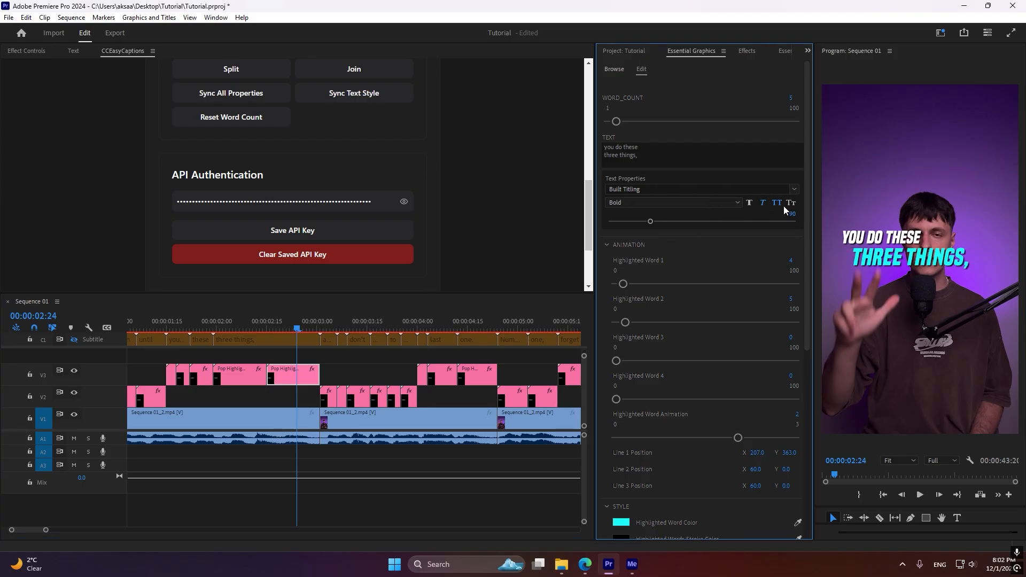
{"action": "left_click", "coordinate": [706, 206]}
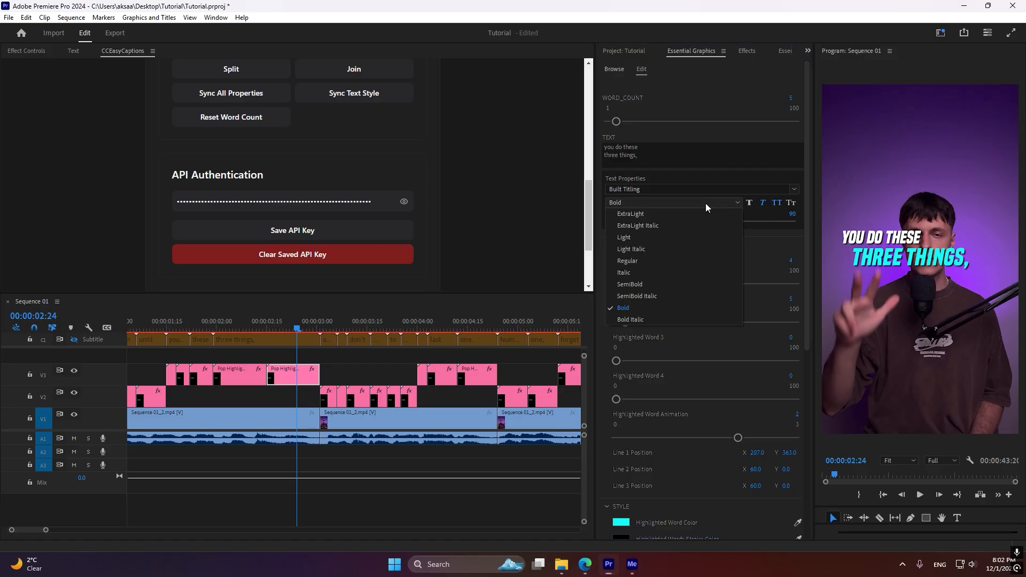
{"action": "left_click", "coordinate": [646, 236]}
Sync the text style across all caption clips on tracks V2 and V3
{"action": "key", "text": "minus"}
{"action": "key", "text": "minus"}
{"action": "key", "text": "minus"}
{"action": "key", "text": "minus"}
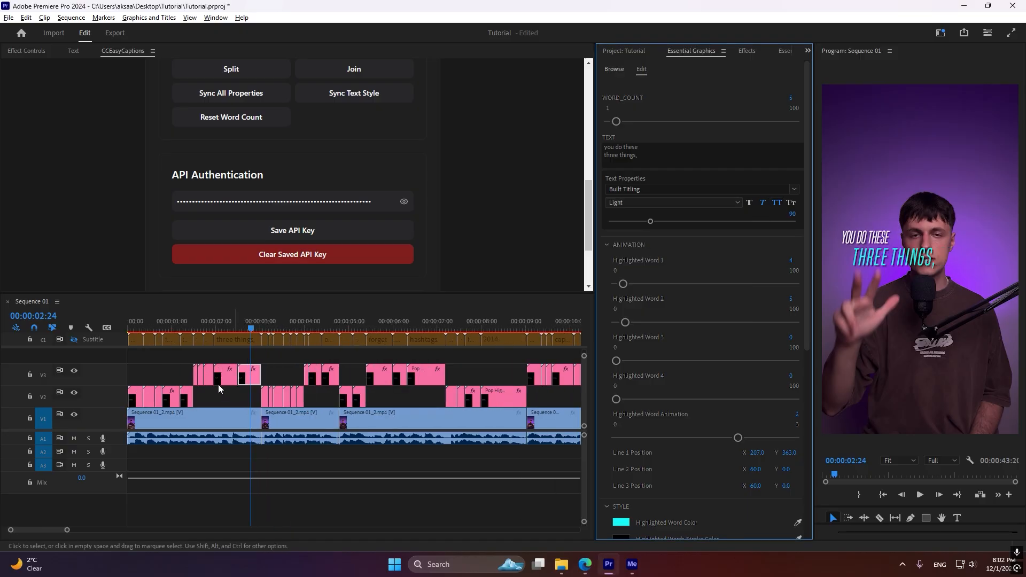
{"action": "key", "text": "minus"}
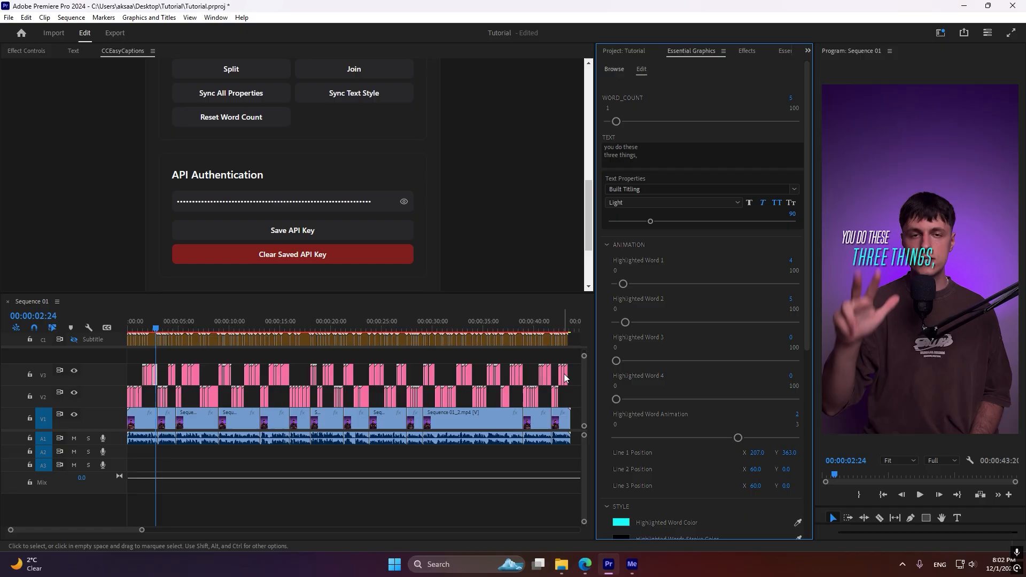
{"action": "left_click_drag", "start_coordinate": [573, 362], "coordinate": [127, 399]}
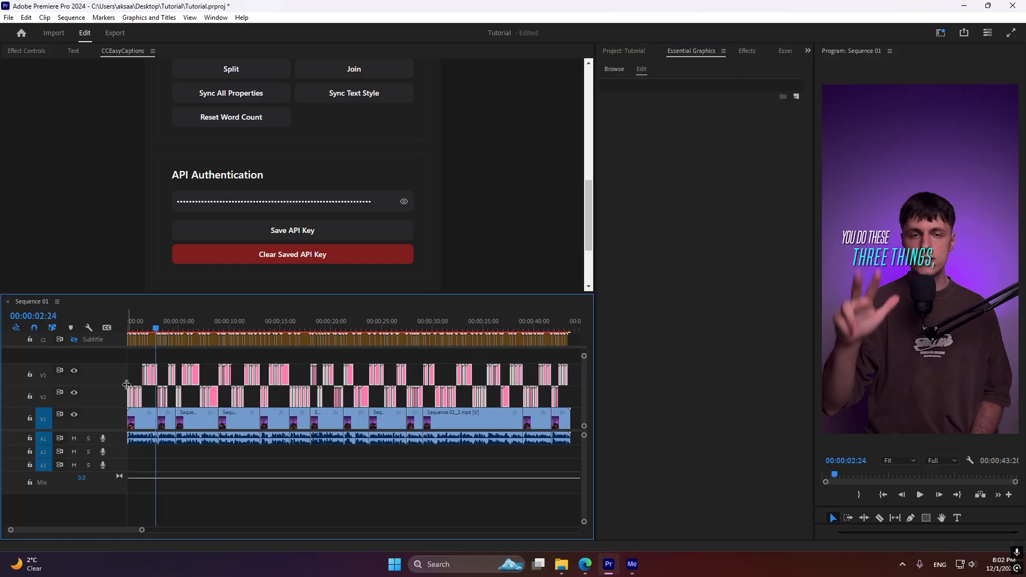
{"action": "left_click", "coordinate": [344, 99]}
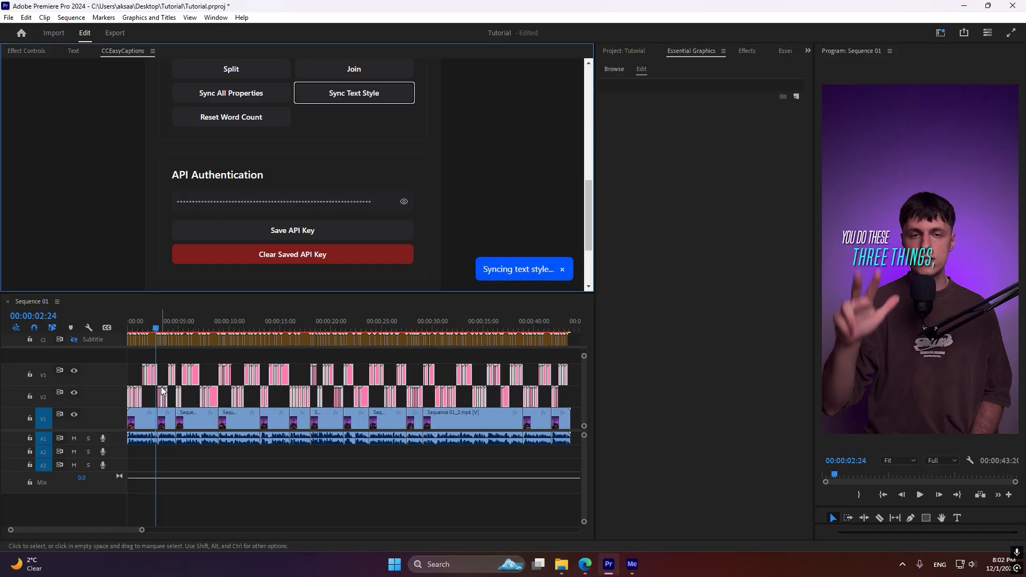
Play the captions from near the start of the sequence to check the synced text style
{"action": "left_click", "coordinate": [149, 355]}
{"action": "key", "text": "equal"}
{"action": "key", "text": "equal"}
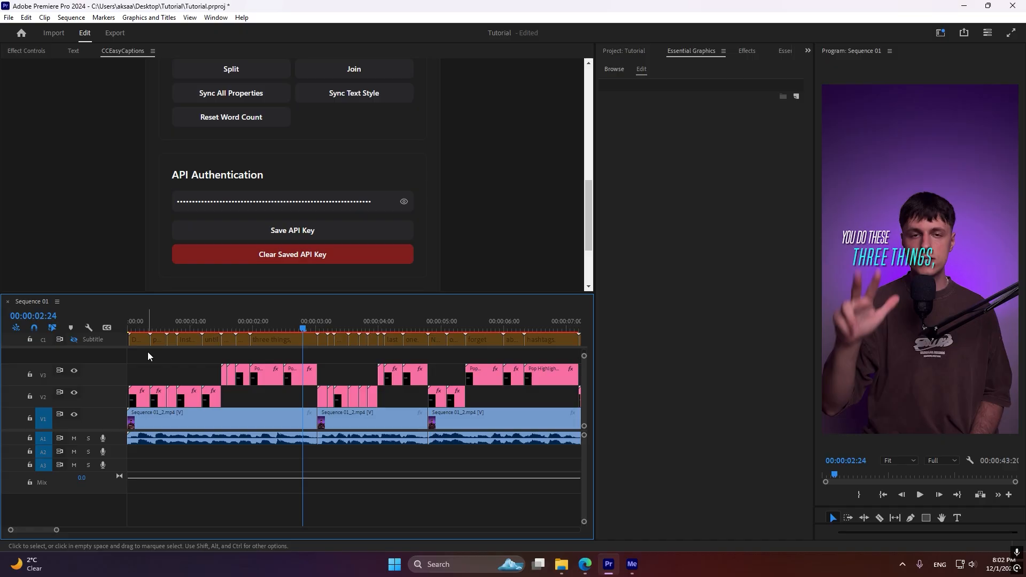
{"action": "left_click", "coordinate": [139, 330]}
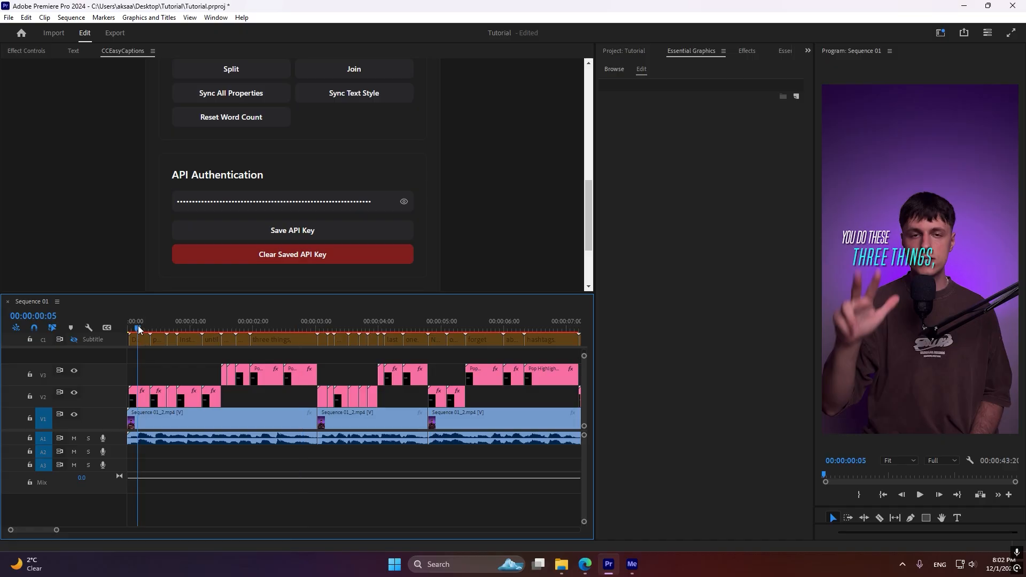
{"action": "key", "text": "space"}
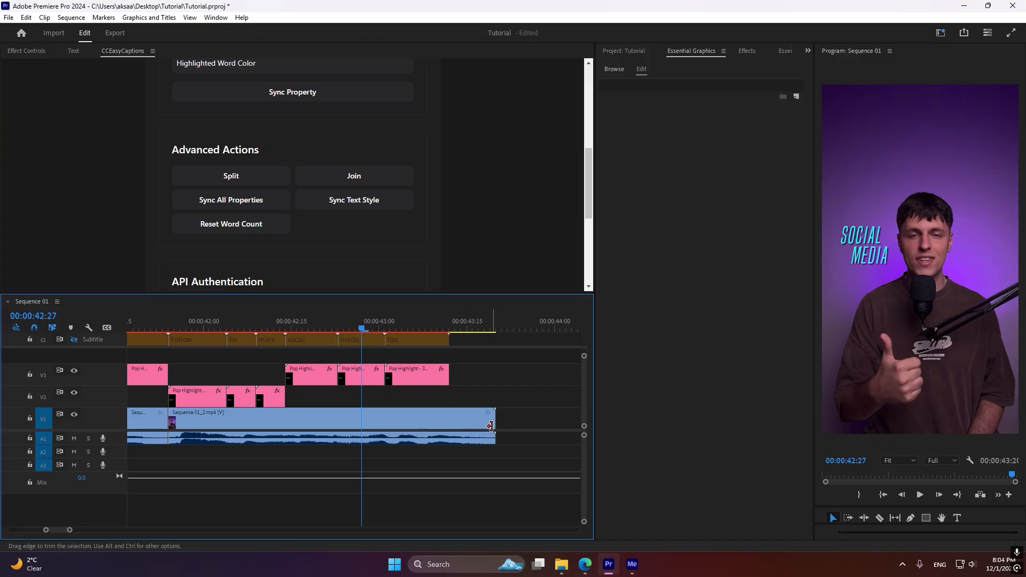
Split the three clips of the closing "social media tips." phrase and scrub through the resulting captions
{"action": "left_click_drag", "start_coordinate": [483, 397], "coordinate": [317, 368]}
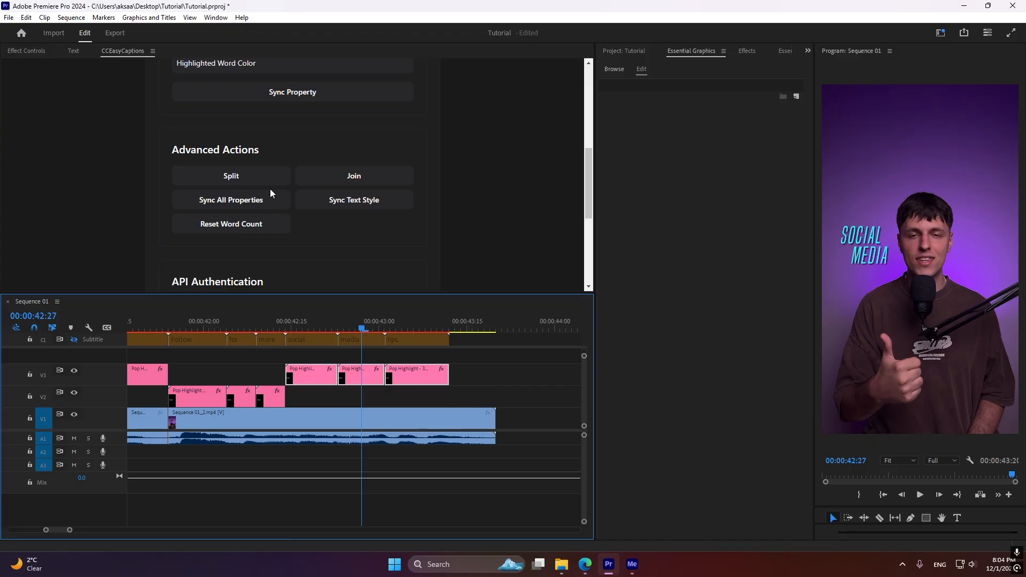
{"action": "left_click", "coordinate": [247, 179]}
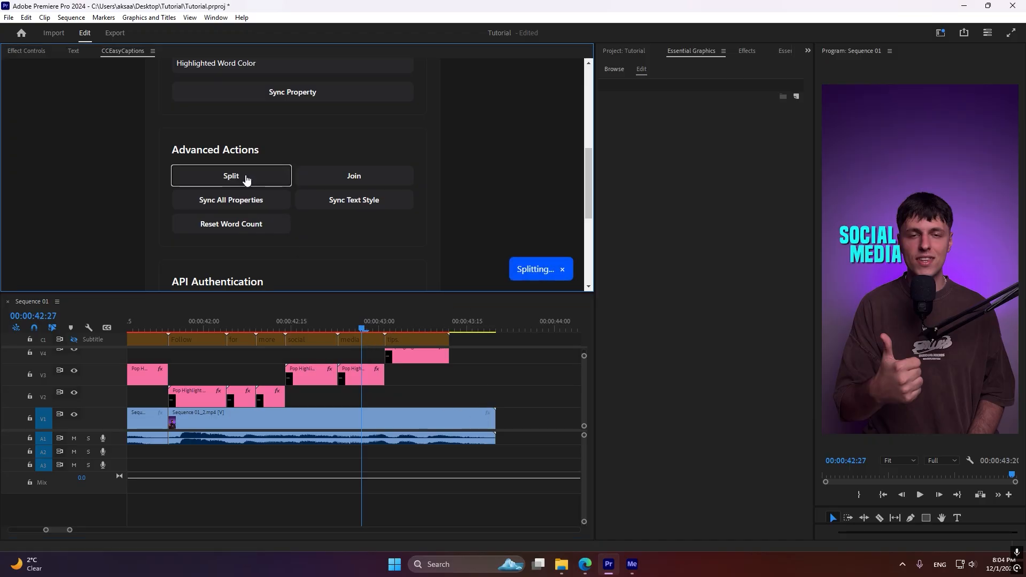
{"action": "left_click", "coordinate": [303, 327]}
{"action": "left_click_drag", "start_coordinate": [312, 327], "coordinate": [423, 336]}
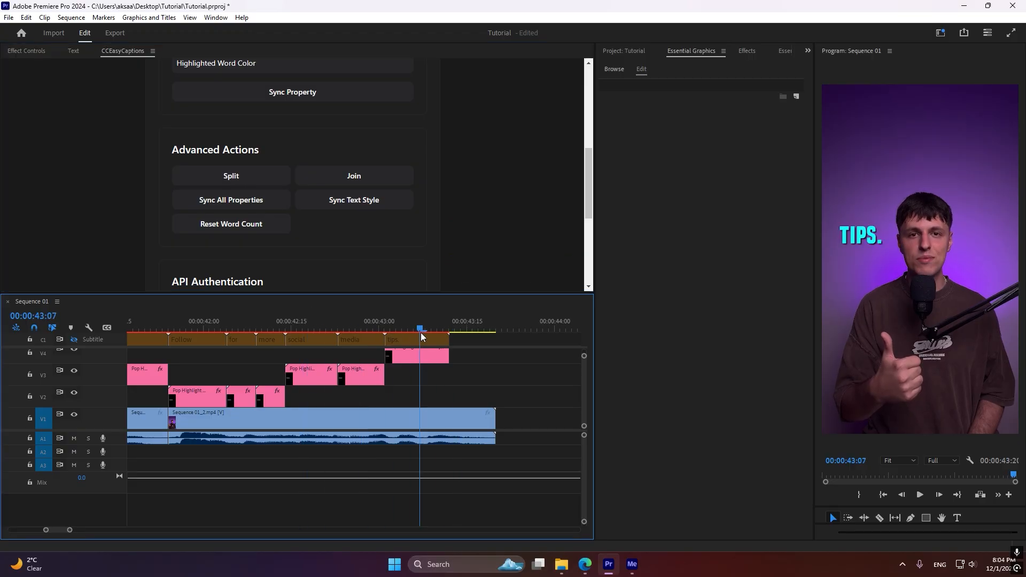
Join the split "social media" and "tips." clips back into one caption phrase
{"action": "left_click_drag", "start_coordinate": [476, 396], "coordinate": [306, 357]}
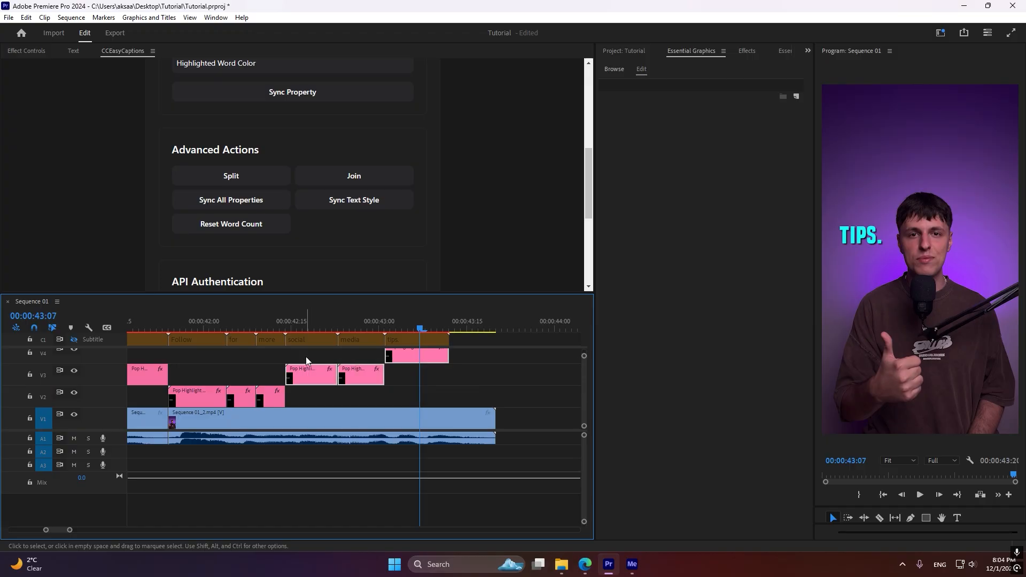
{"action": "left_click", "coordinate": [369, 179]}
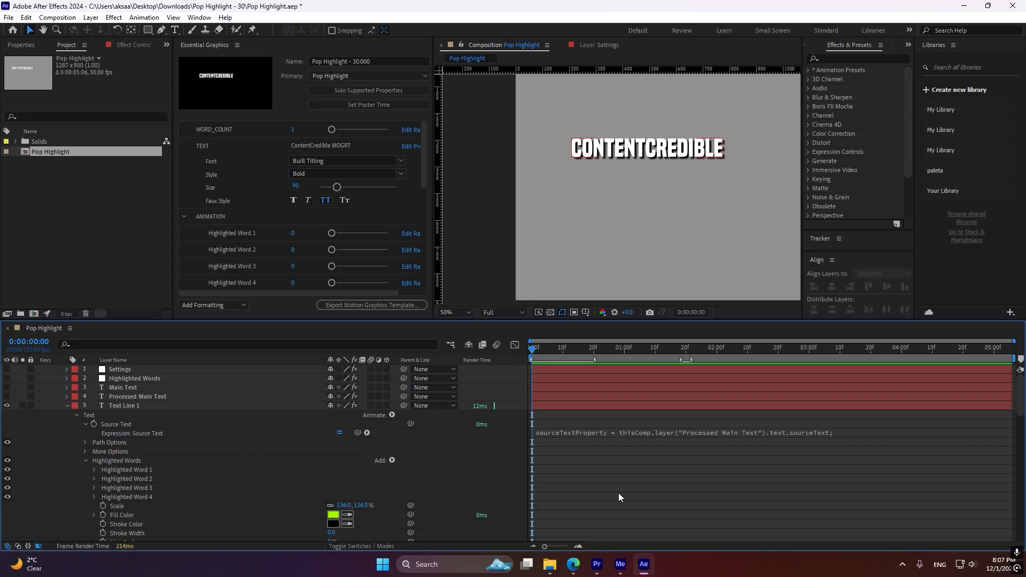
In After Effects, examine the editable properties of the Pop Highlight template, from word count and text to the drop shadow settings
{"action": "mouse_move", "coordinate": [425, 166]}
{"action": "left_mouse_down"}
{"action": "mouse_move", "coordinate": [423, 200]}
{"action": "mouse_move", "coordinate": [430, 157]}
{"action": "left_mouse_up"}
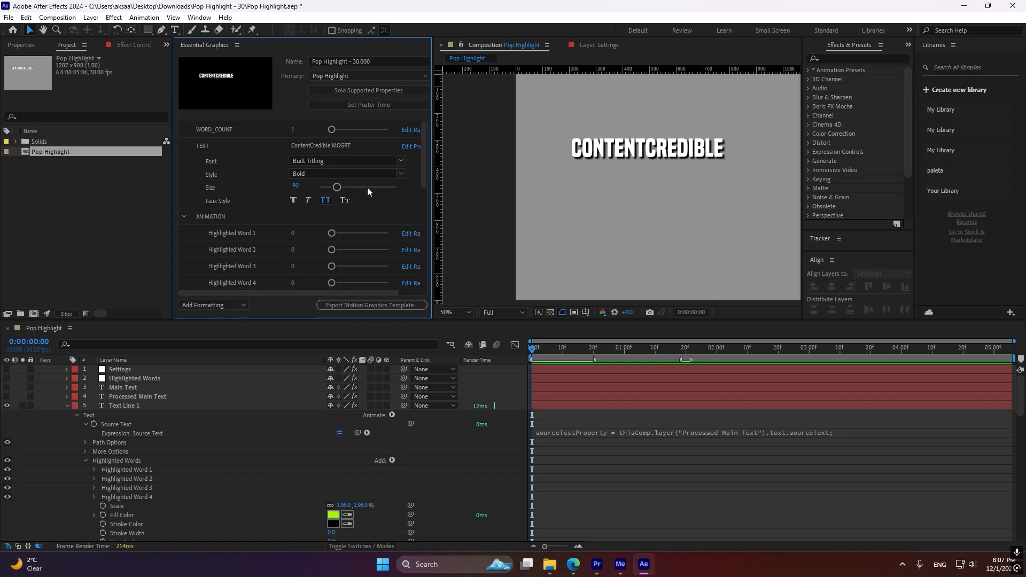
{"action": "left_click_drag", "start_coordinate": [427, 175], "coordinate": [410, 280]}
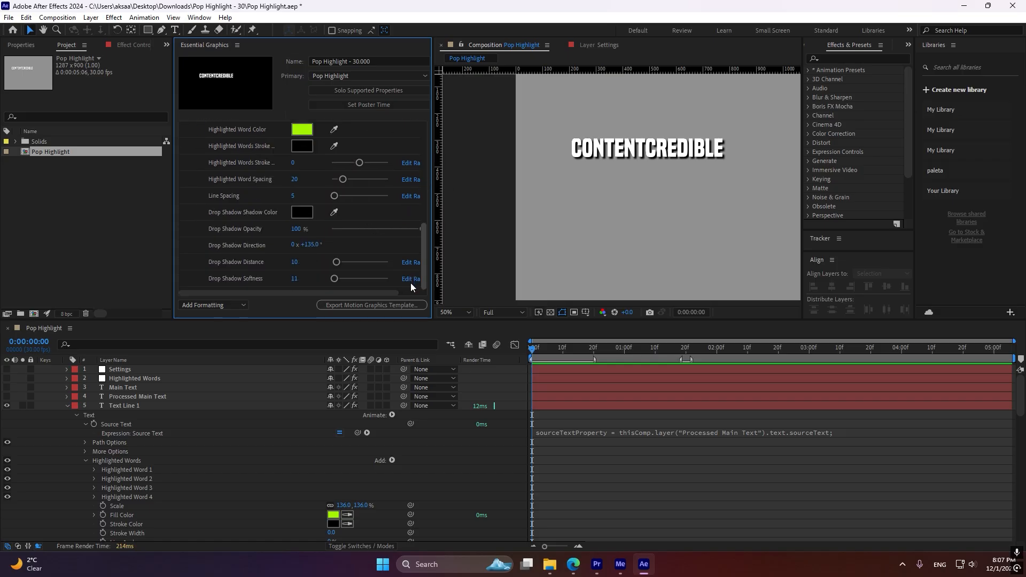